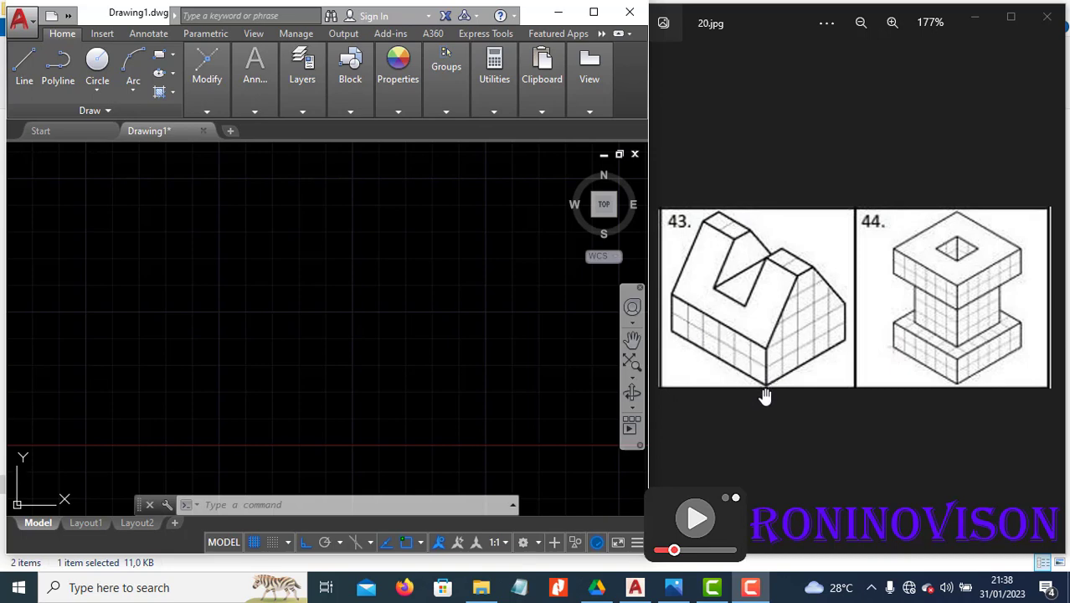
- Set the drafting settings' grid snap type to Isometric snap
click(329, 344)
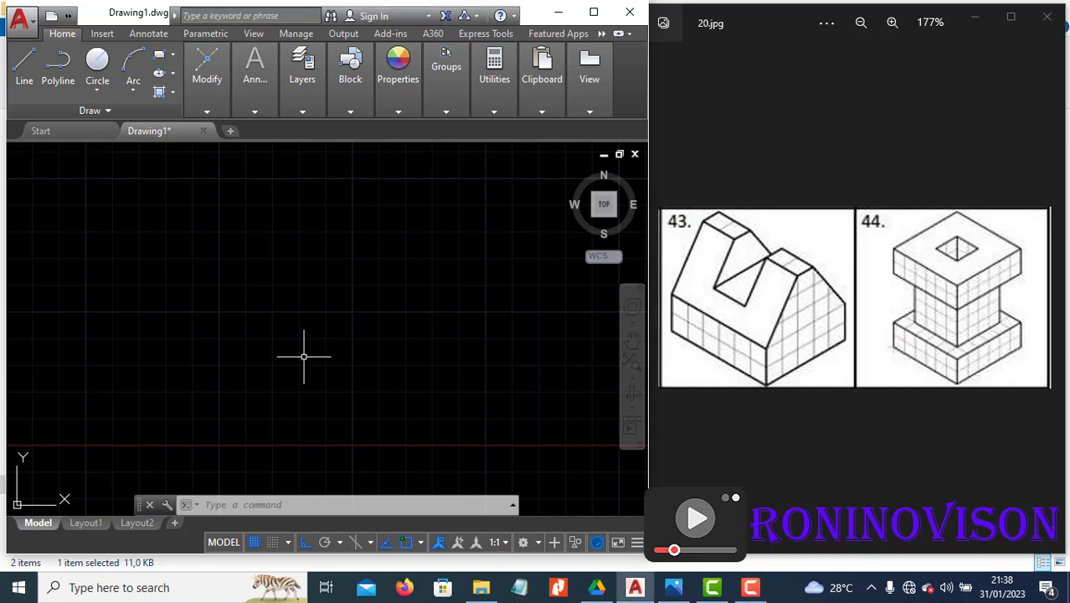
text(un)
key(Return)
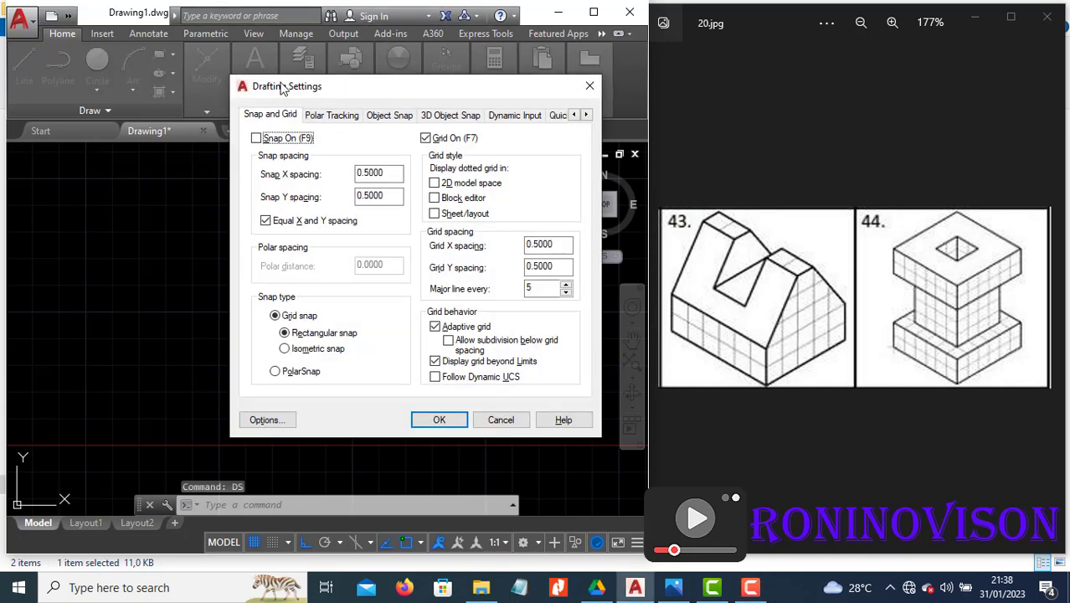
click(286, 348)
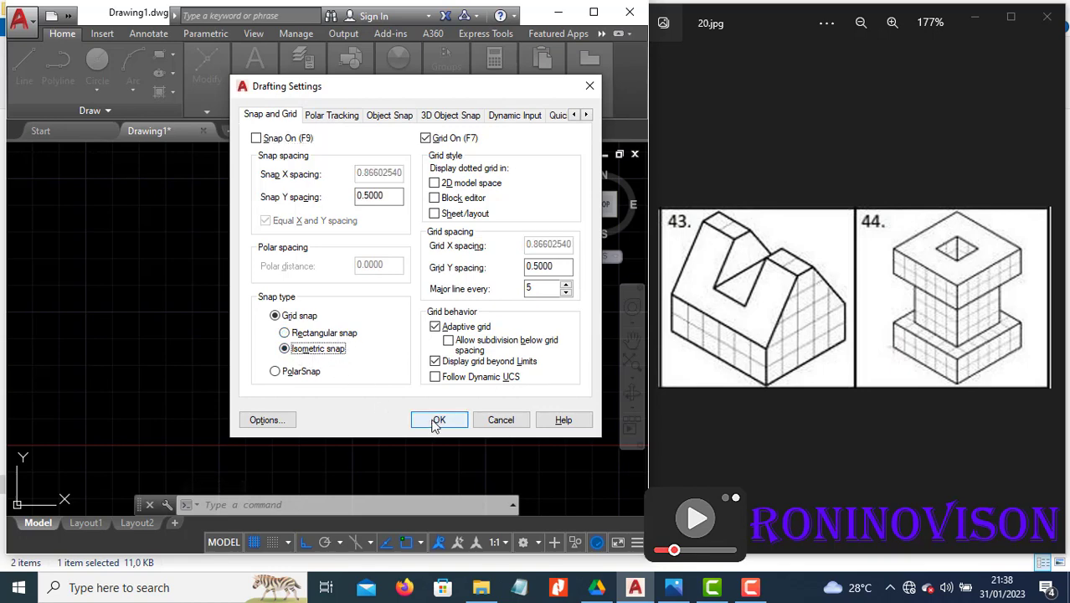
click(436, 421)
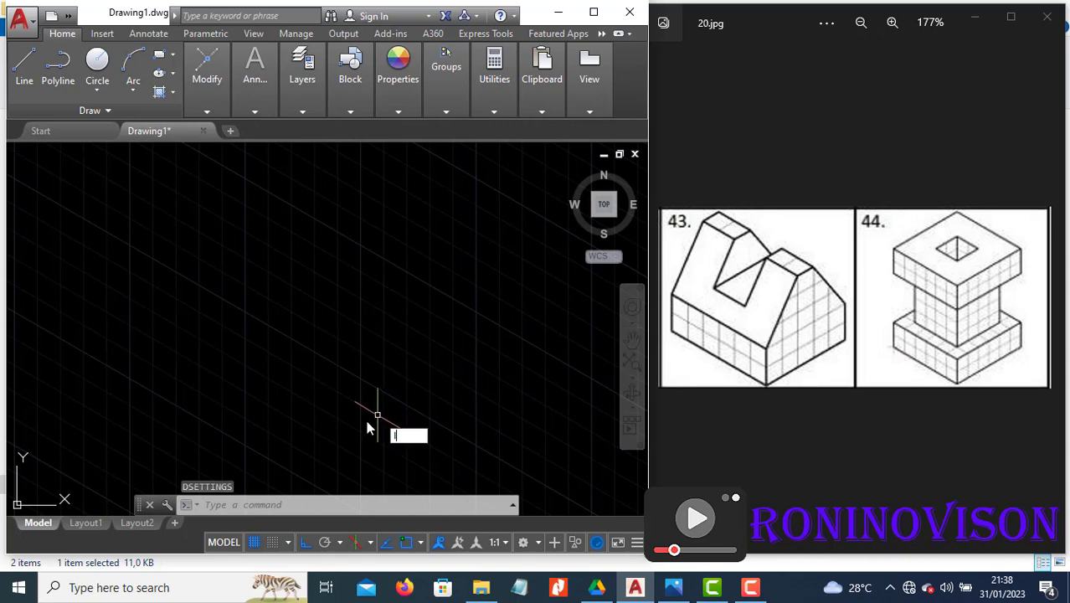
- Draw a 50-unit line at 30° in the lower middle of the drawing area, with ortho on and the top isoplane active
text(l)
key(Return)
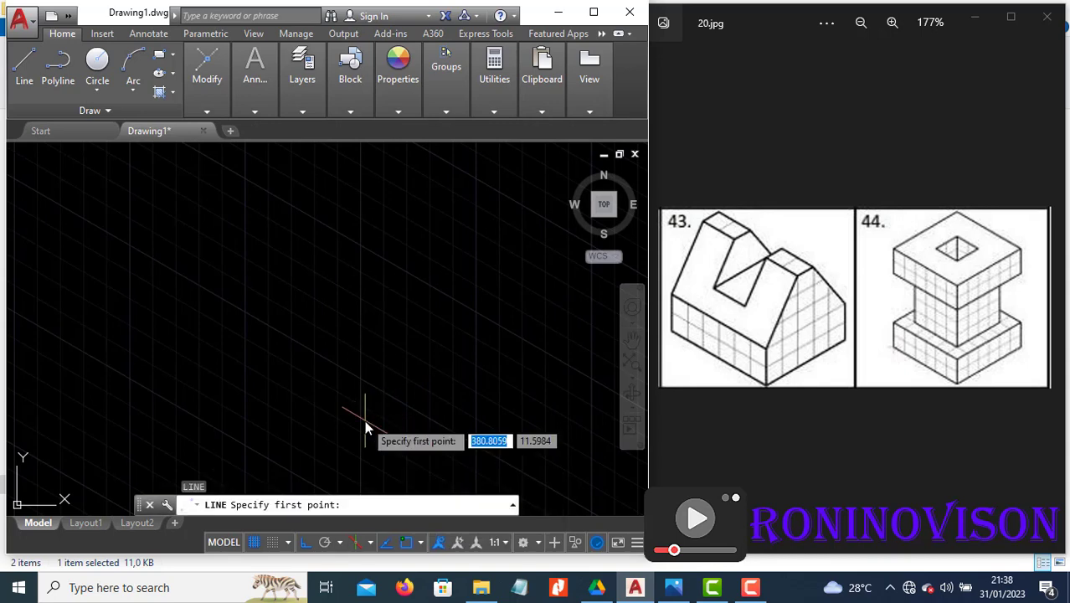
click(294, 416)
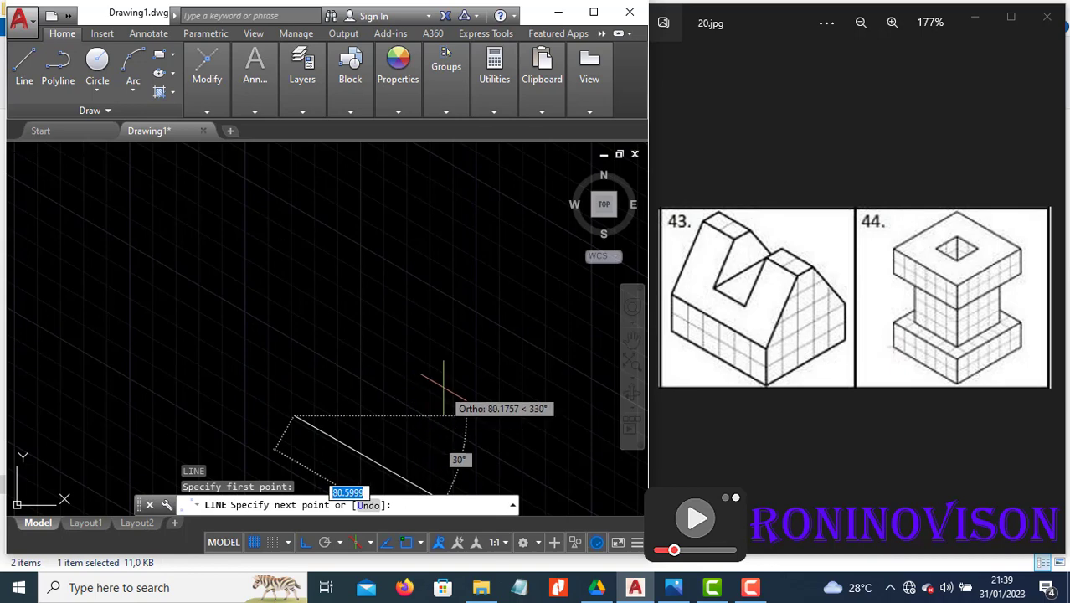
key(F8)
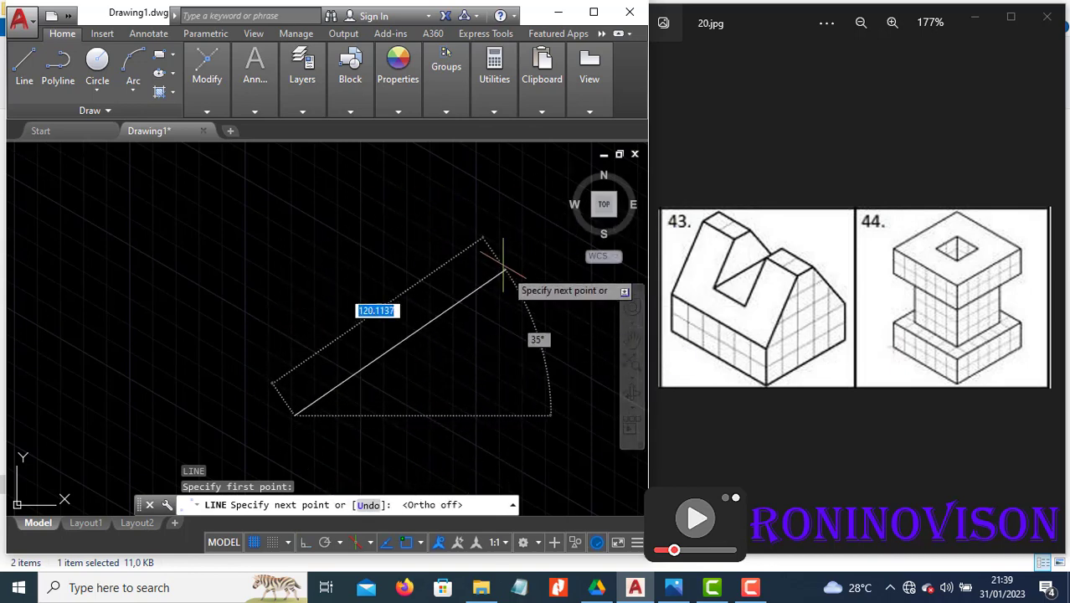
key(F8)
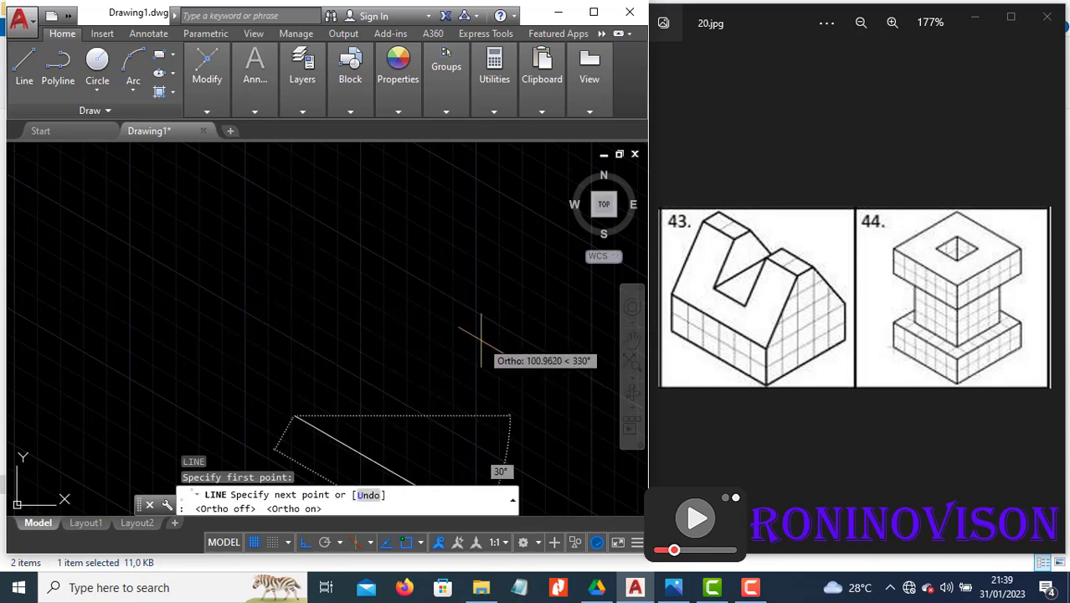
key(F5)
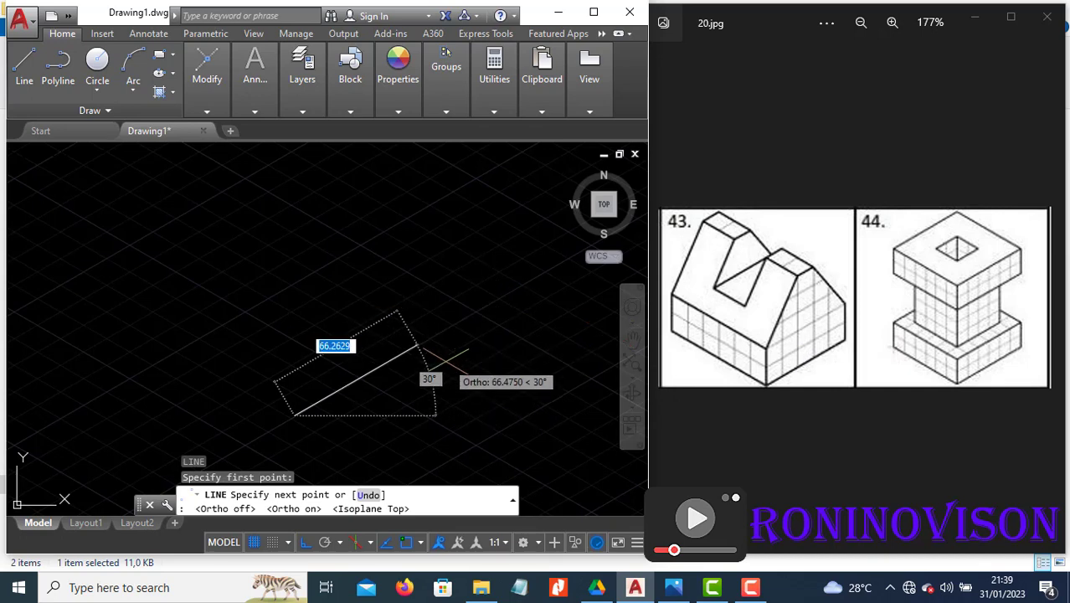
text(50)
key(Return)
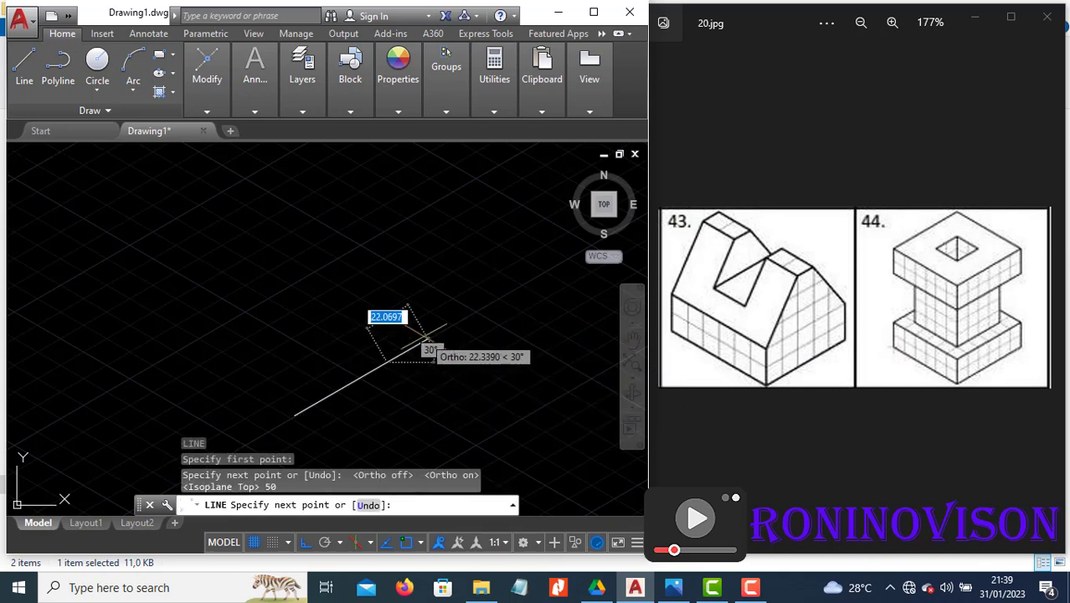
- Complete the right face on the right isoplane with a 20-unit vertical, a 50-unit return line and a closing line to the start point
key(F5)
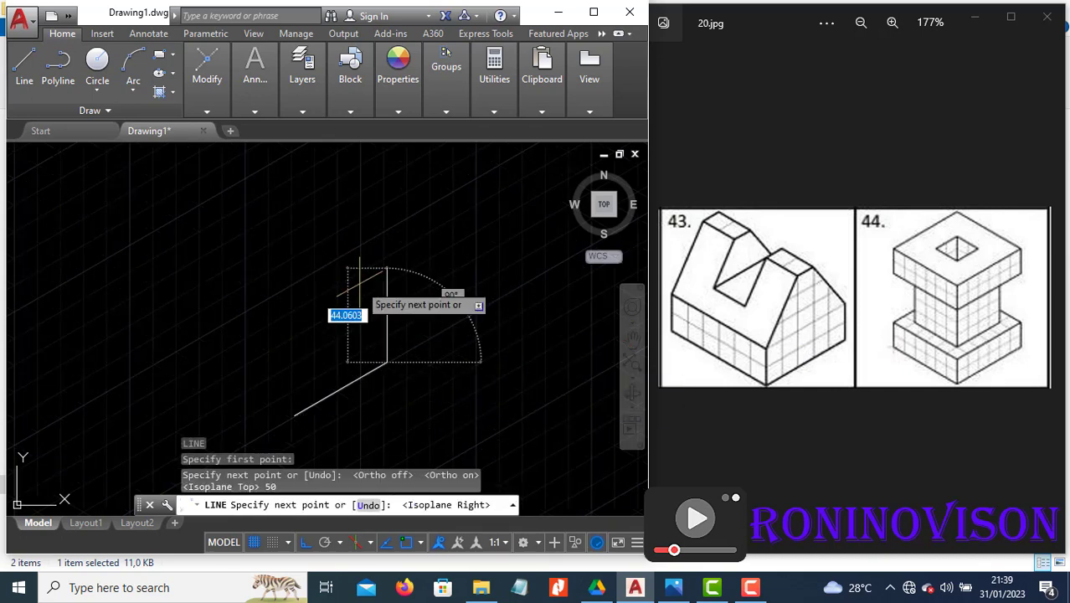
text(20)
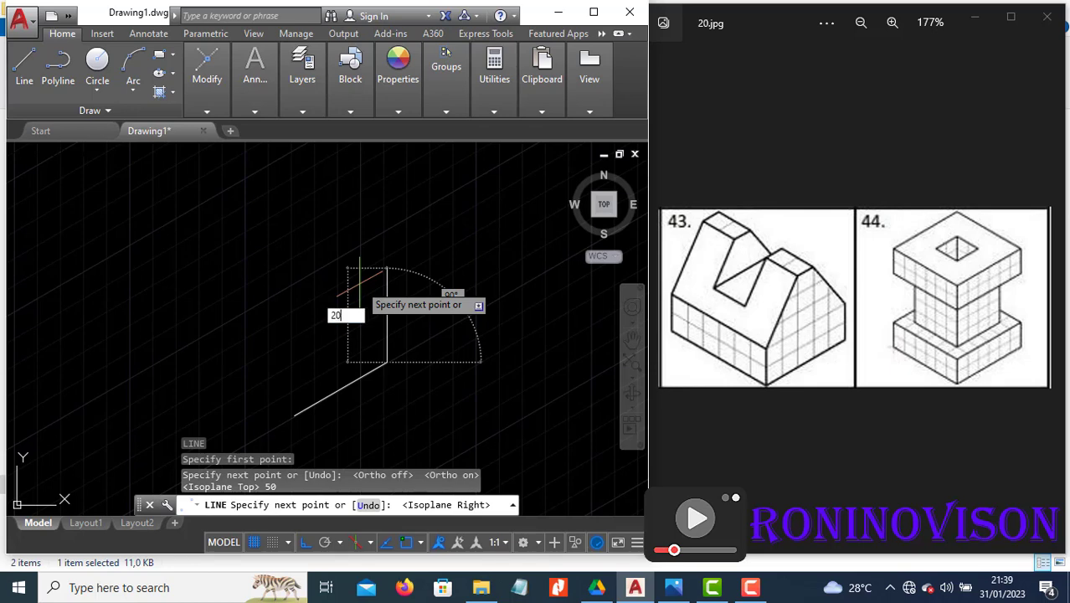
key(Return)
text(5)
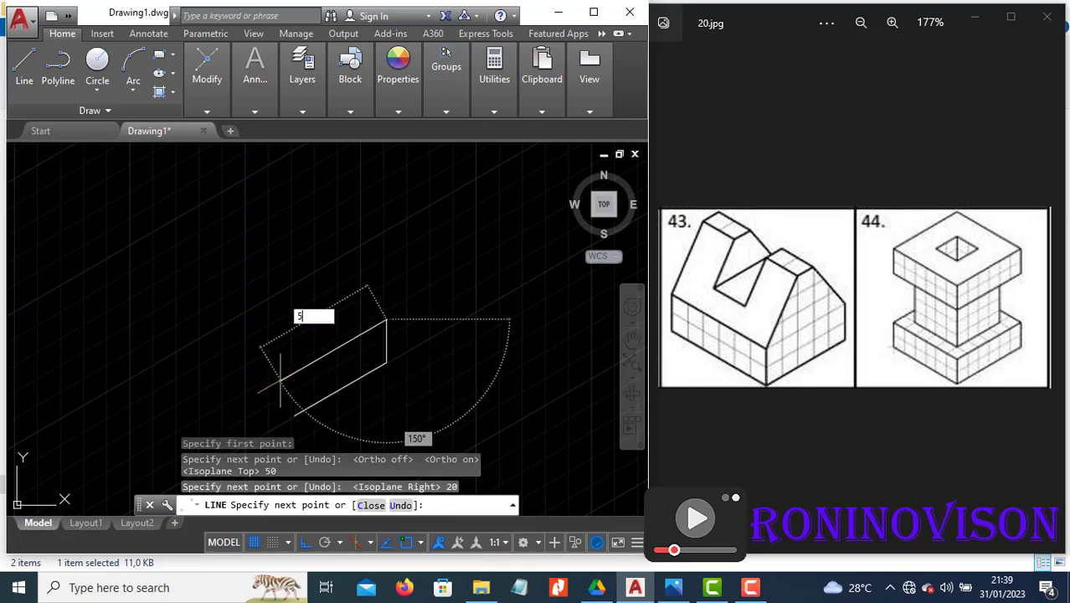
text(0)
key(Return)
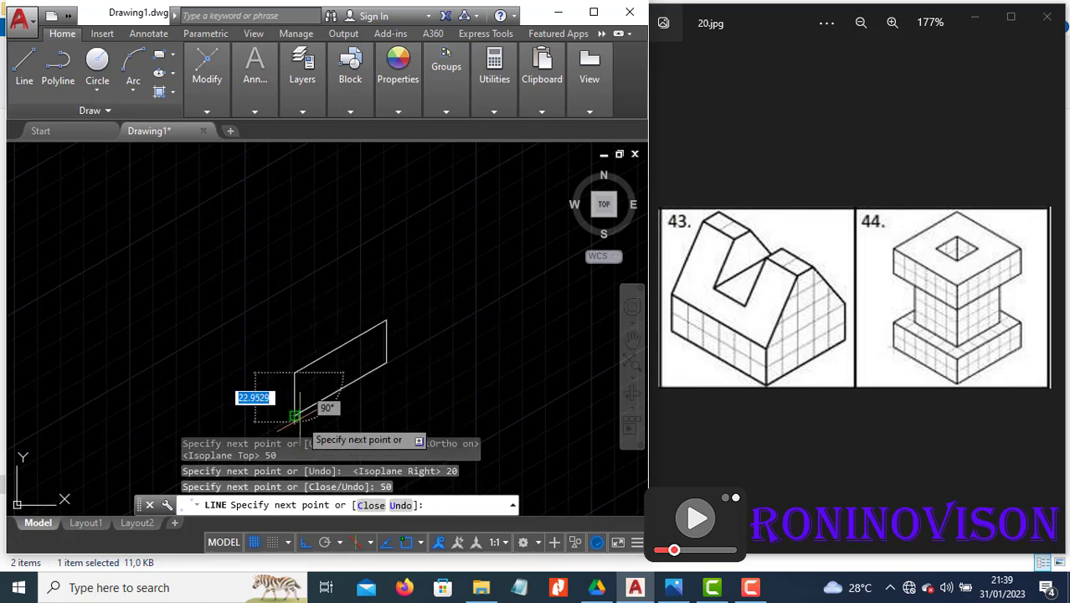
click(295, 416)
key(Escape)
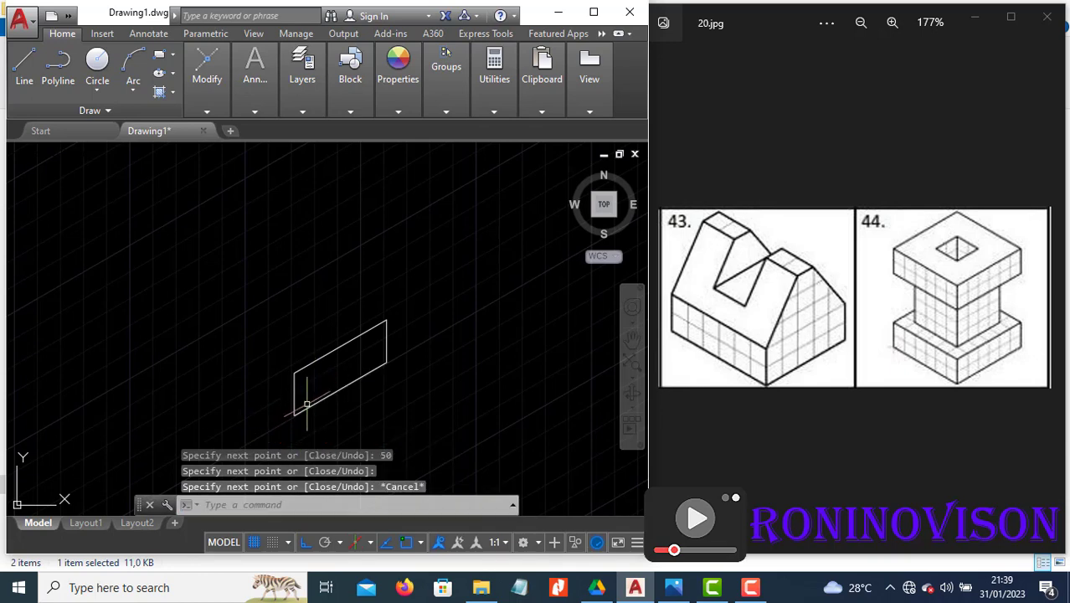
- Draw the left face on the left isoplane from the bottom front corner: 60 at 150°, 20 up, then back to the upper front corner
key(space)
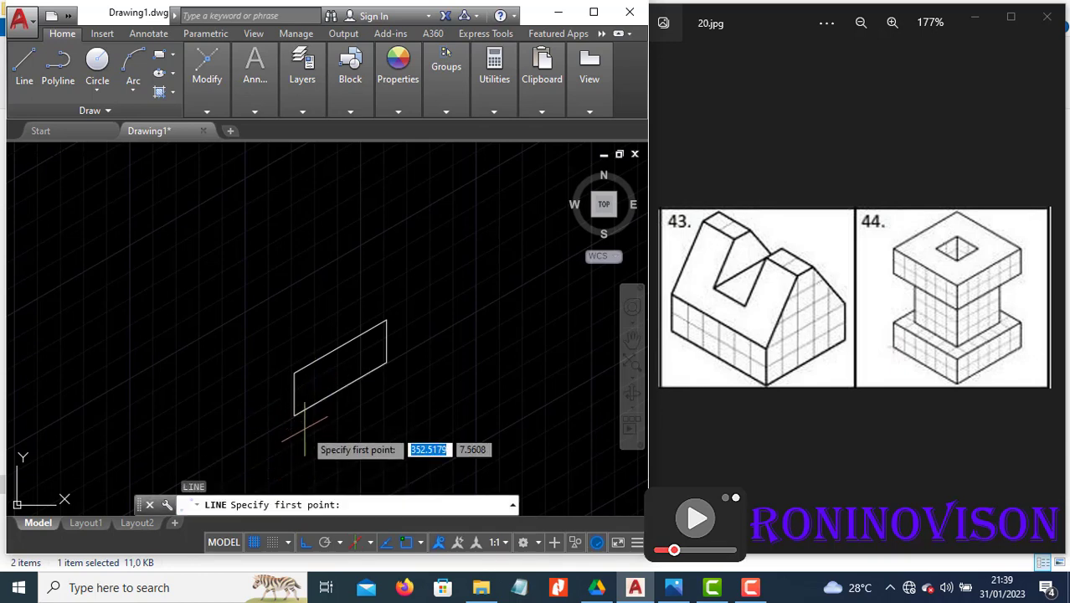
click(295, 416)
key(F5)
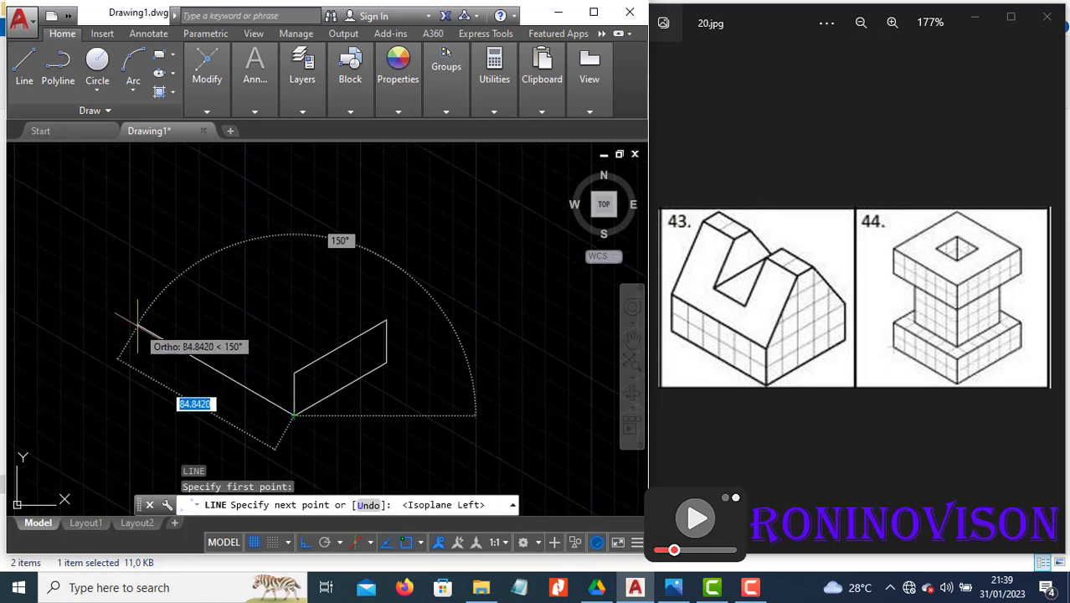
text(60)
key(Return)
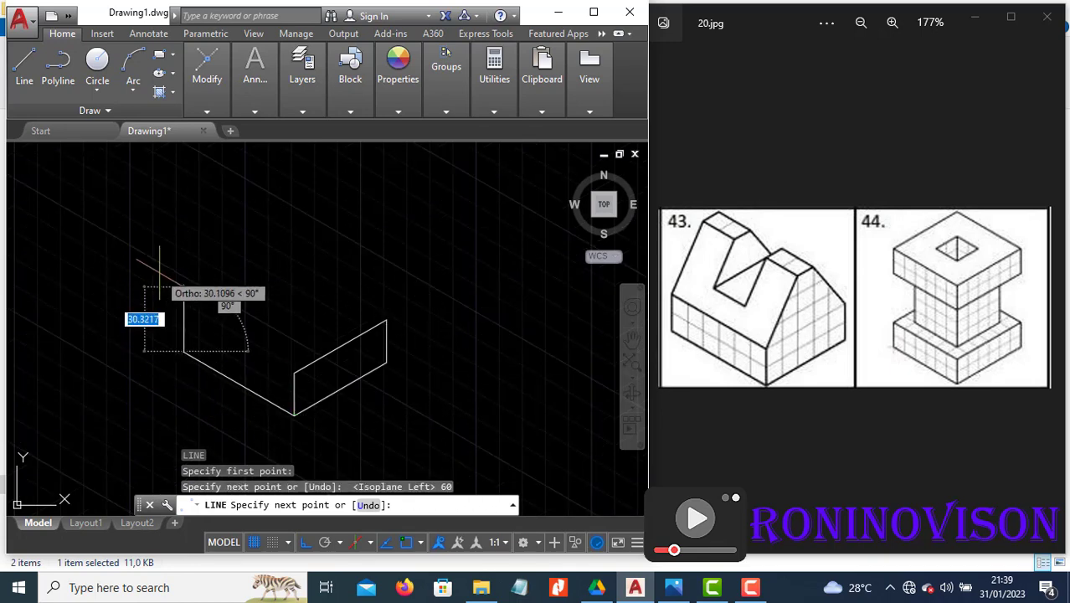
text(20)
key(Return)
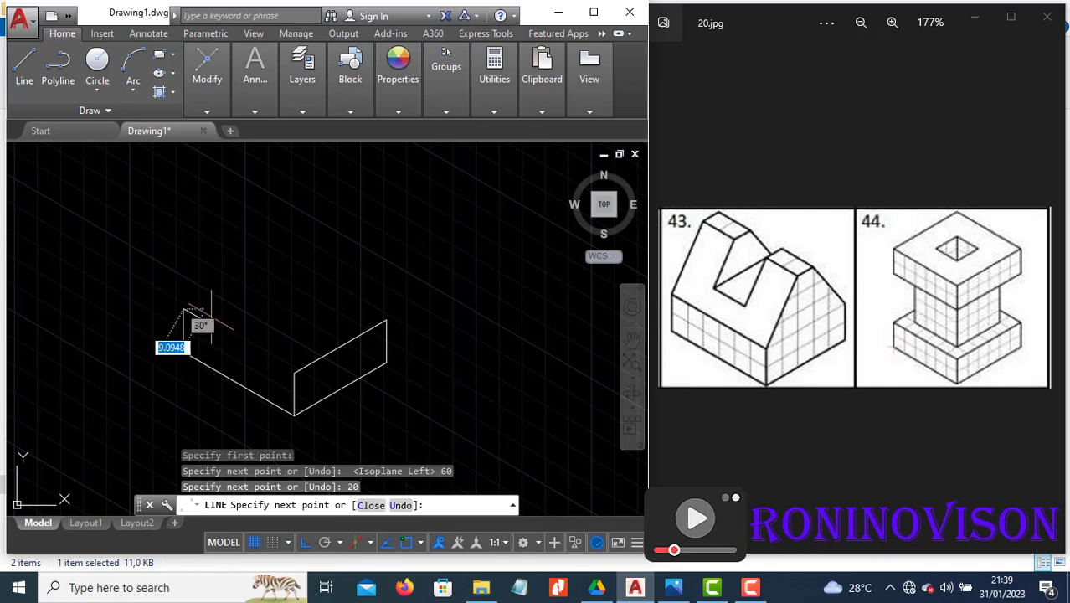
click(294, 374)
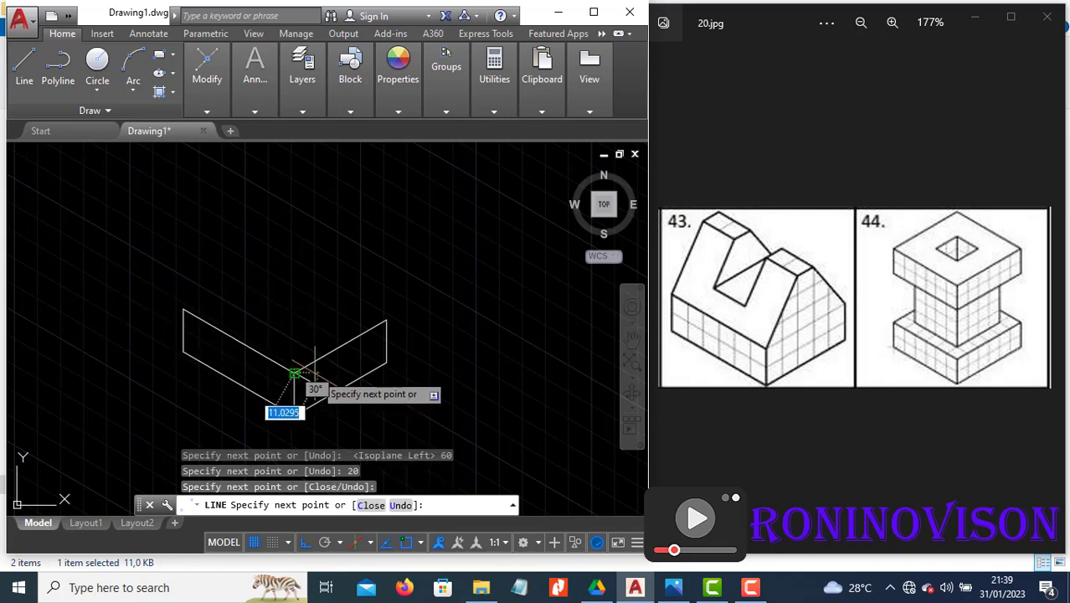
key(Escape)
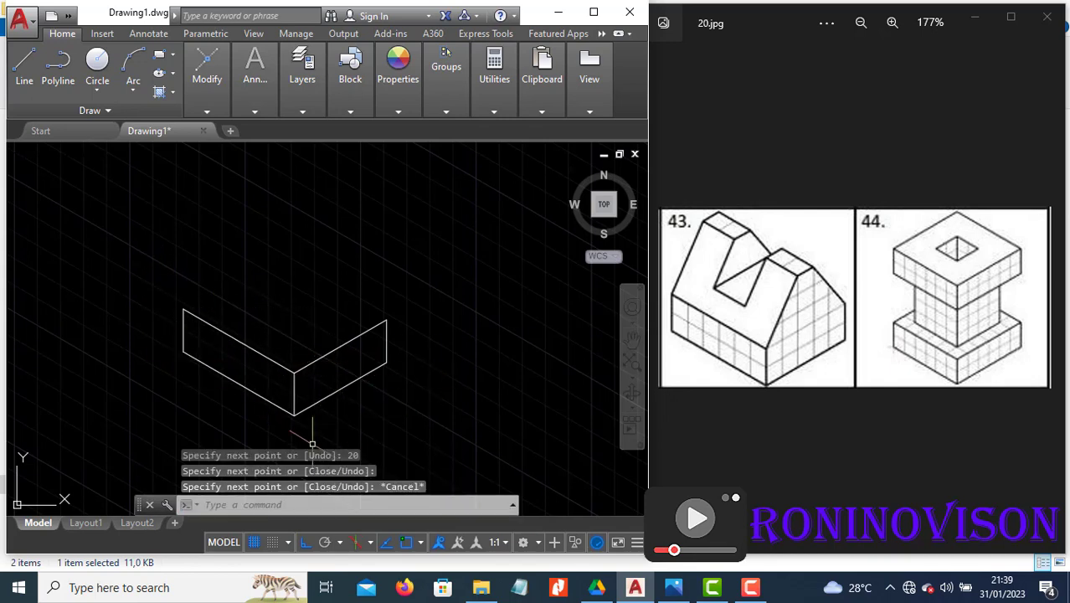
- Draw a 20-unit line at 30° from the bottom front corner along the right face's base, using the top isoplane
key(Return)
click(294, 414)
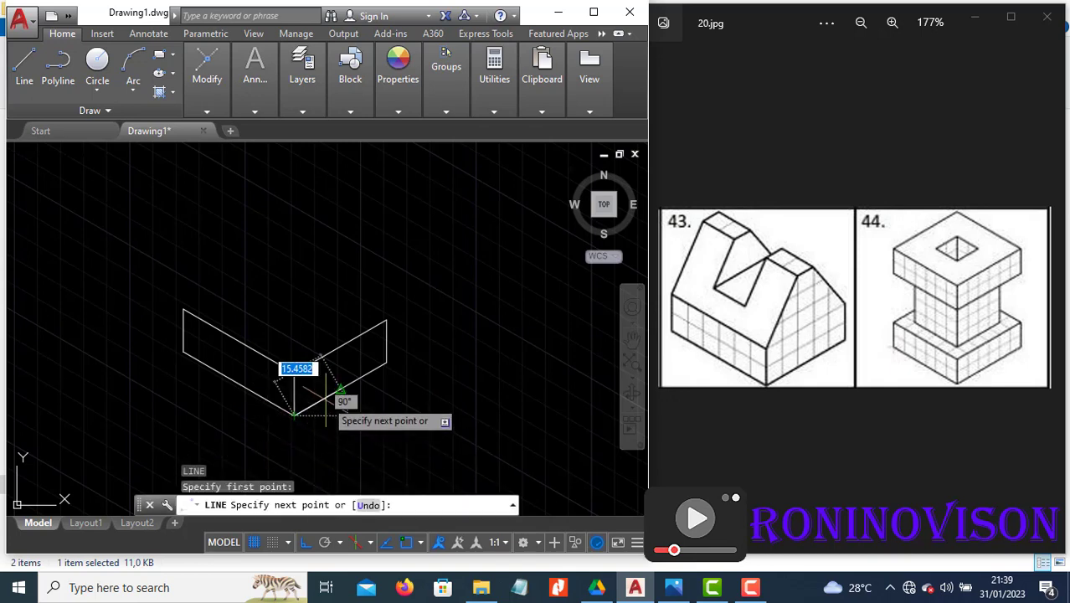
key(Return)
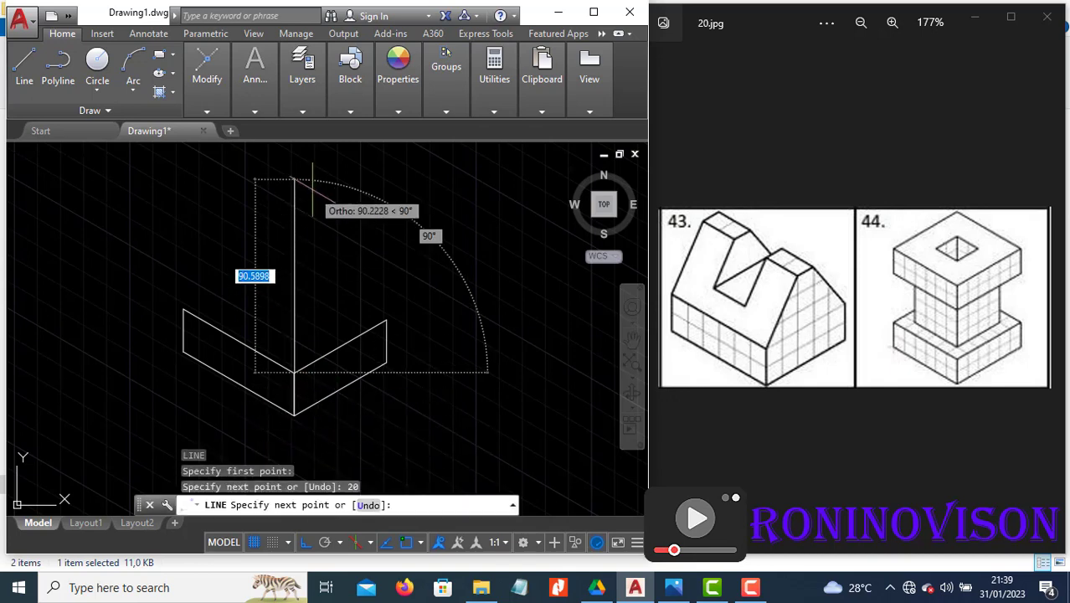
text(u)
key(Return)
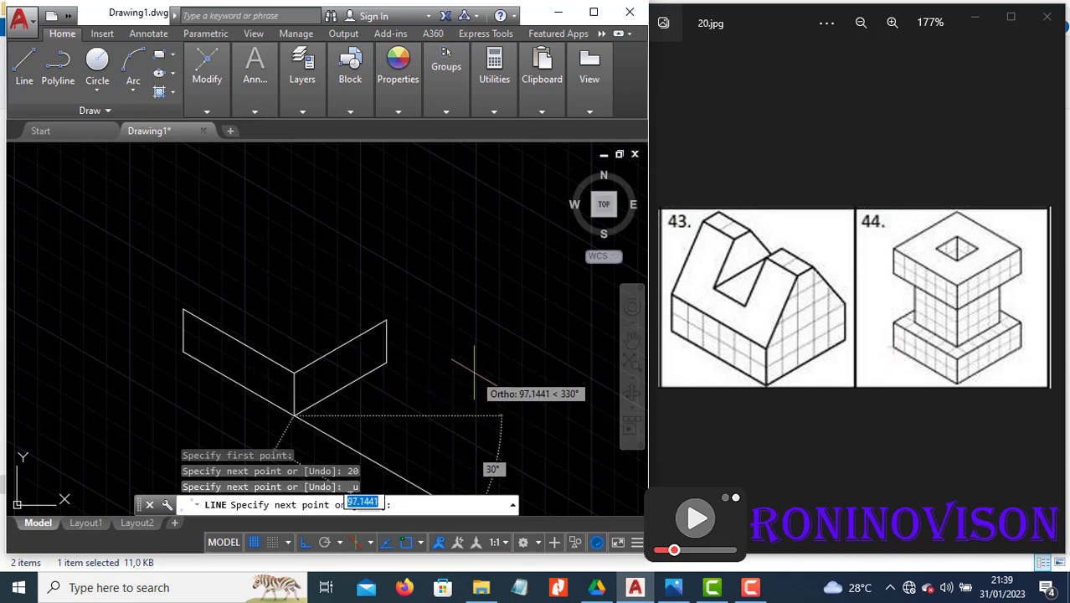
key(F5)
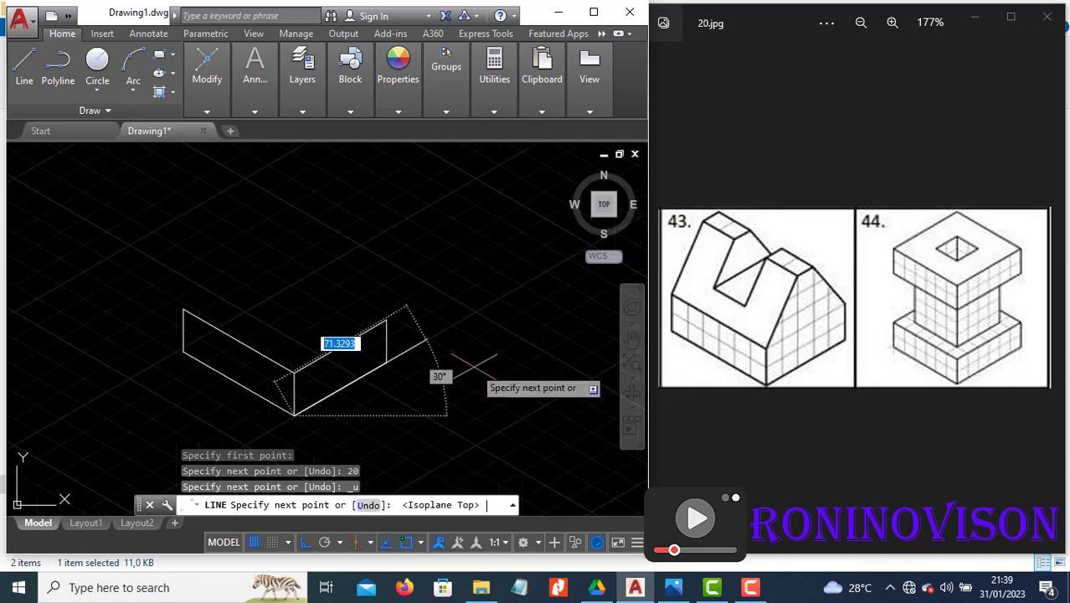
text(20)
key(Return)
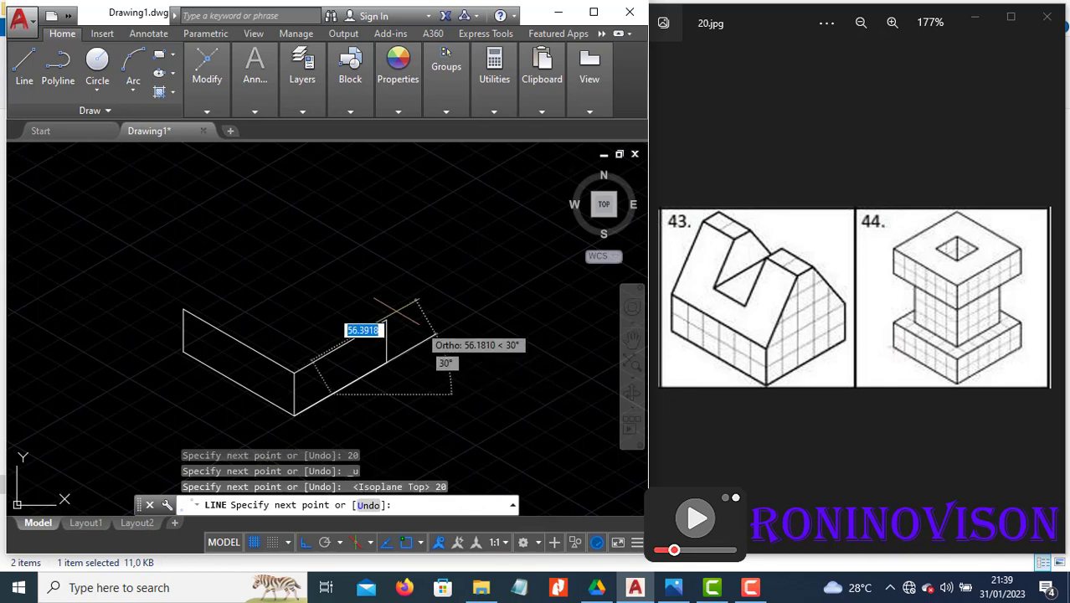
- Continue on the right isoplane with 50 up and 10 at 30°, then slope down to the right face's upper outer corner
key(F5)
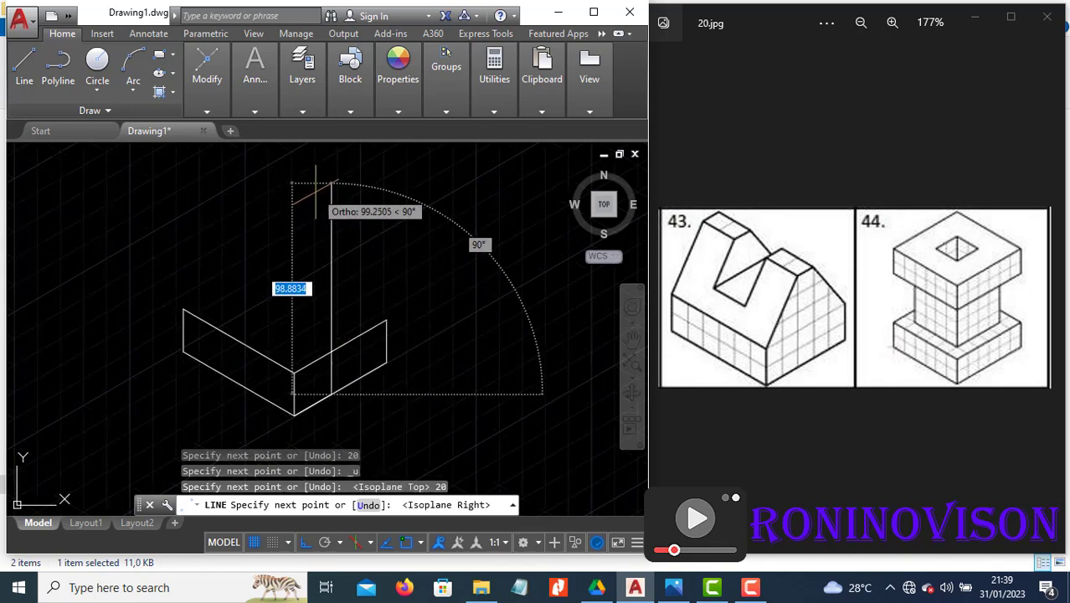
text(50)
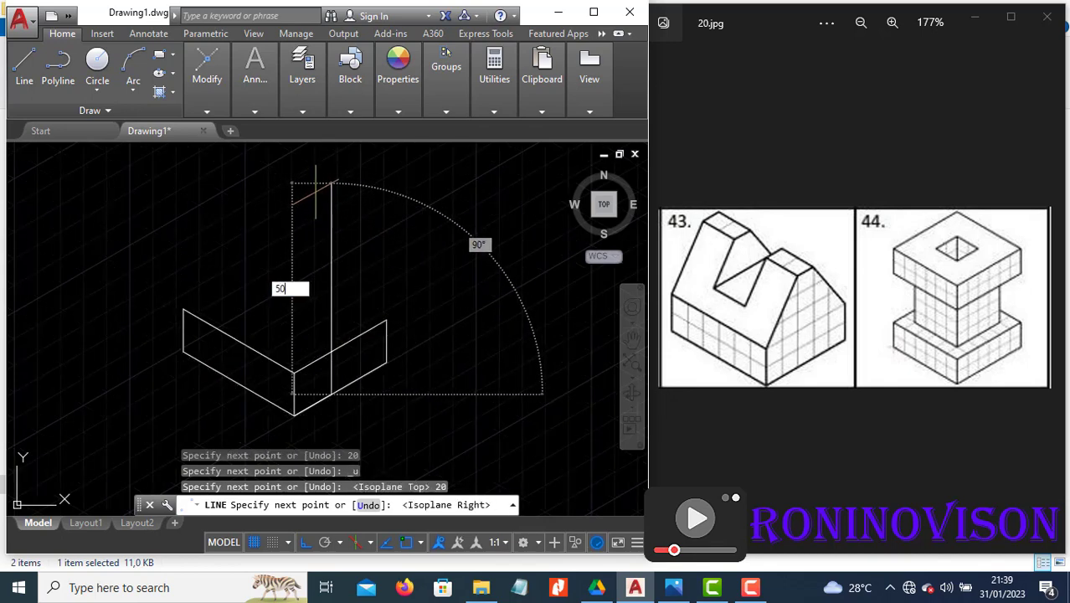
key(Return)
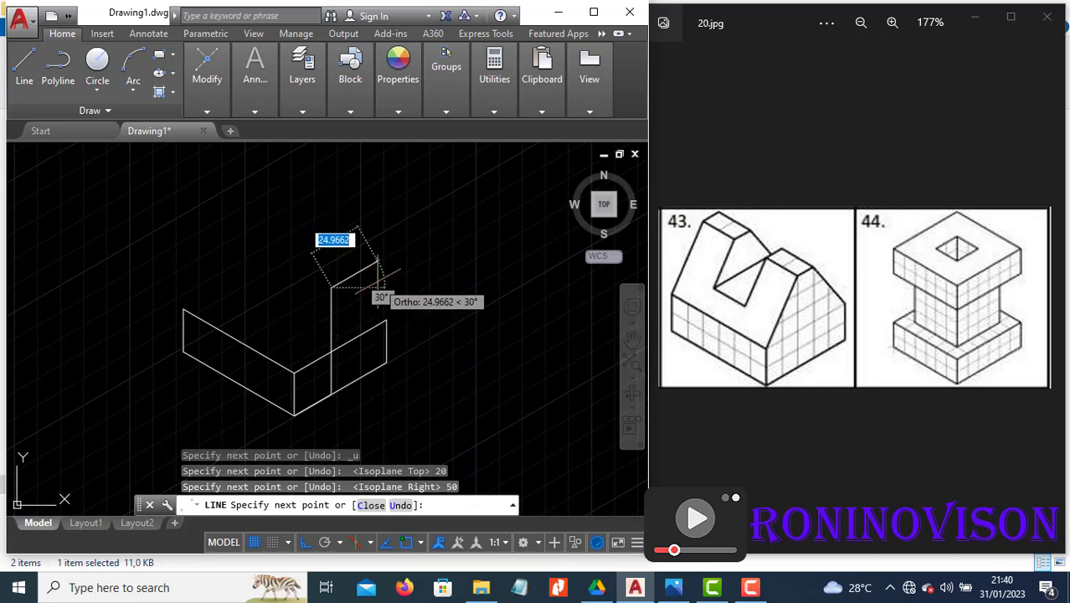
text(10)
key(Return)
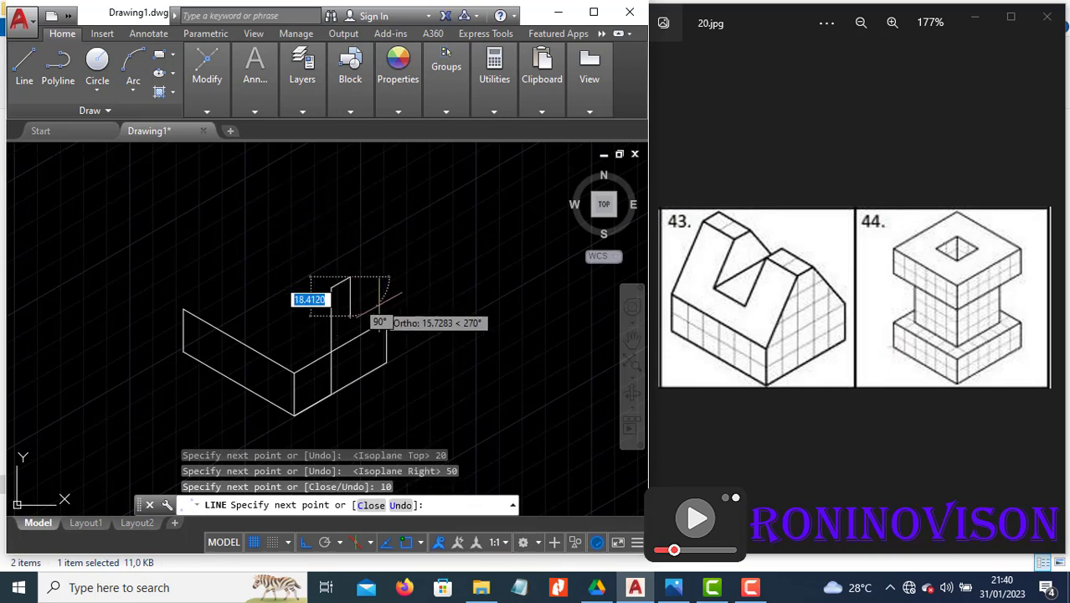
click(388, 318)
key(Escape)
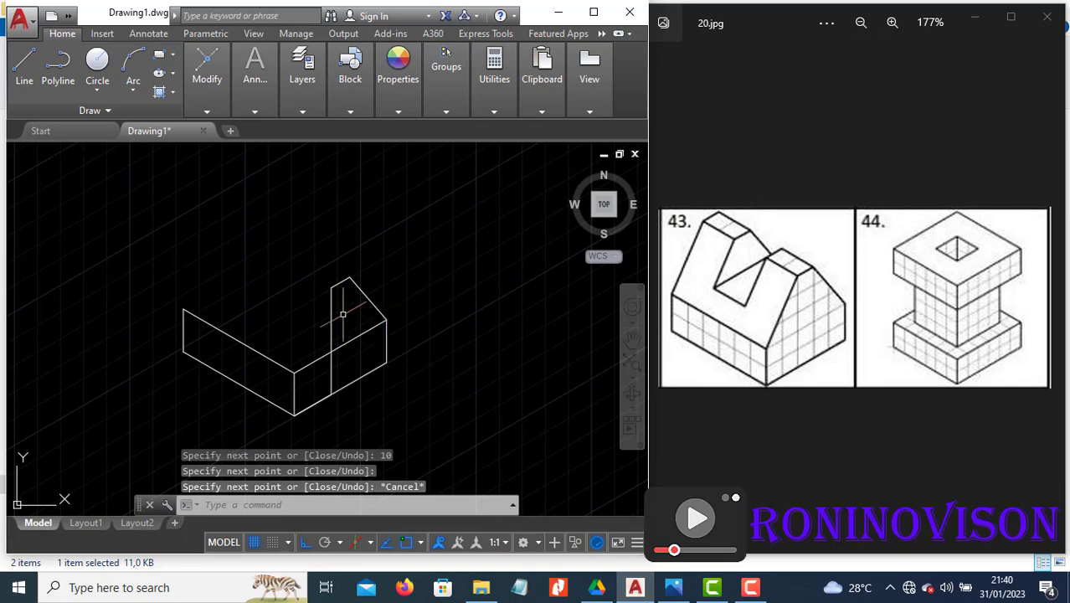
- Erase the 50-unit vertical construction line
click(343, 313)
click(318, 309)
key(Escape)
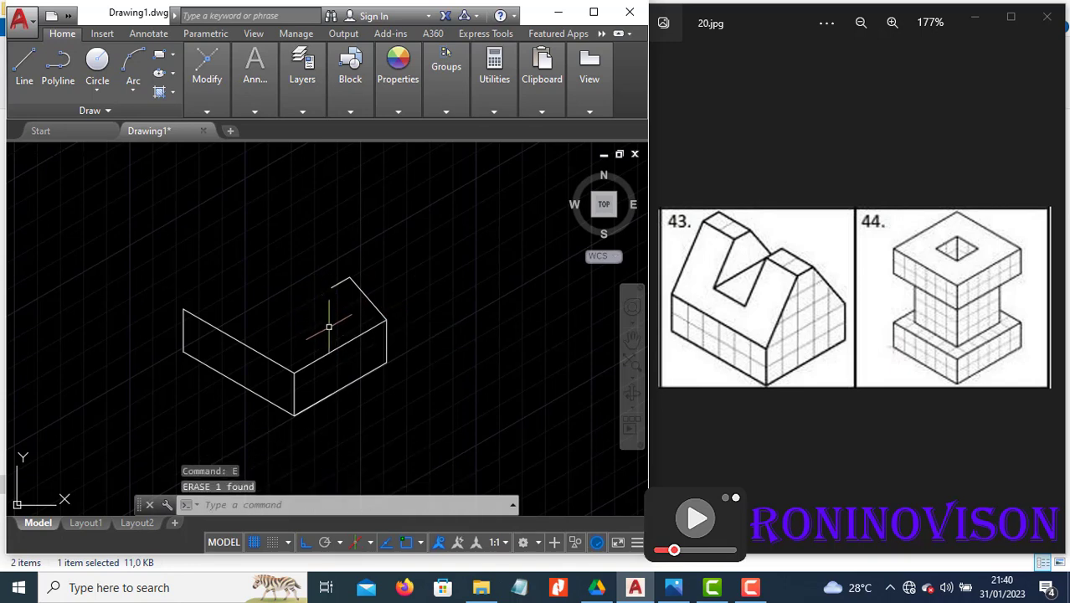
- Draw the front roof slope from the near end of the 10-unit ridge line to the upper front corner
key(Return)
click(331, 288)
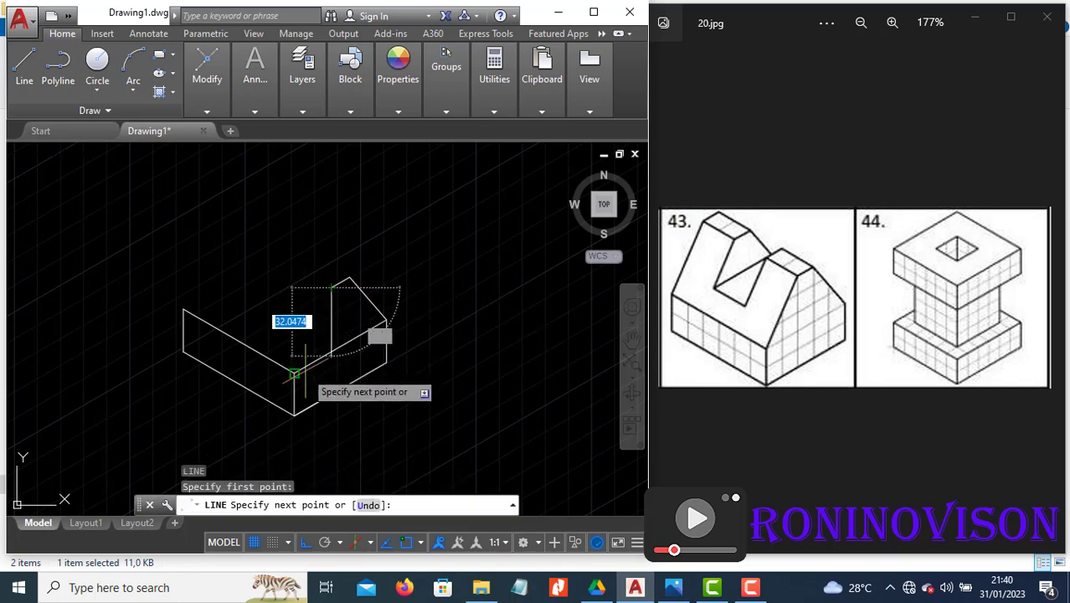
click(294, 373)
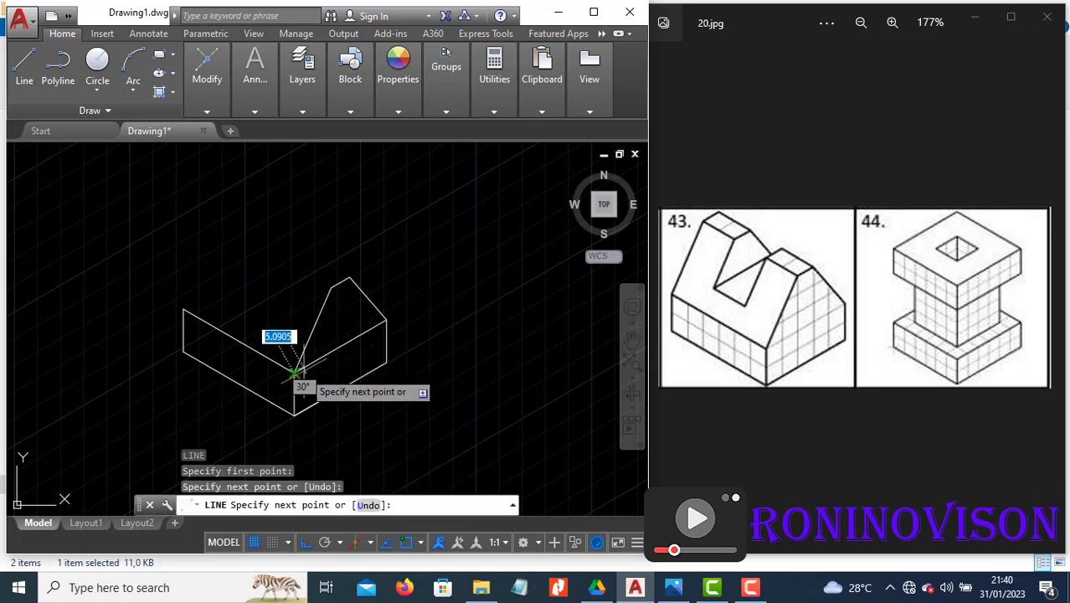
key(Escape)
- Erase the 30° line across the right face between its two upper corners
click(358, 366)
click(350, 322)
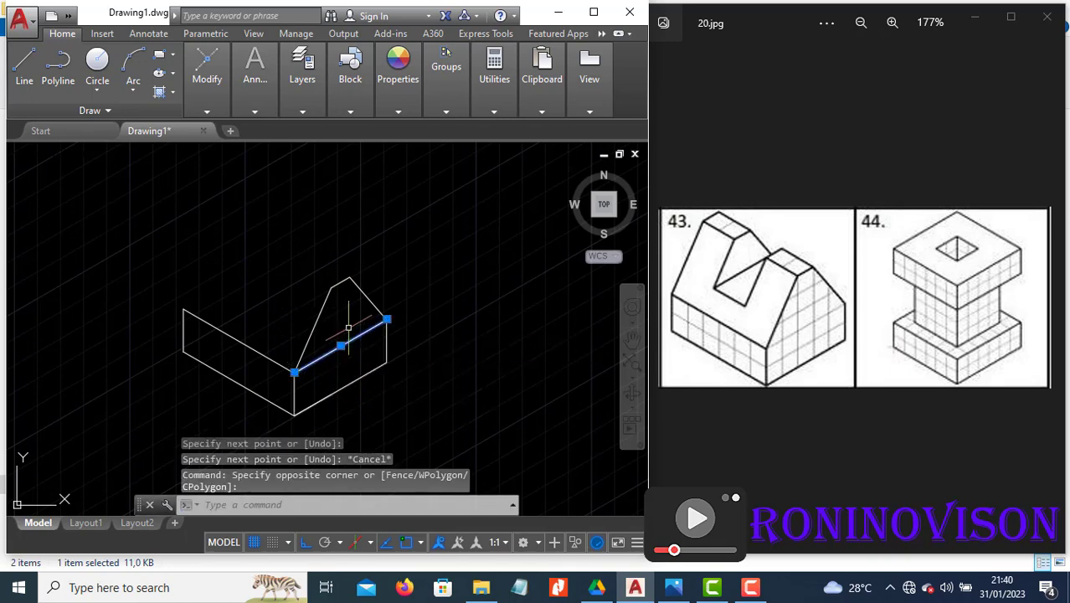
text(e)
key(Return)
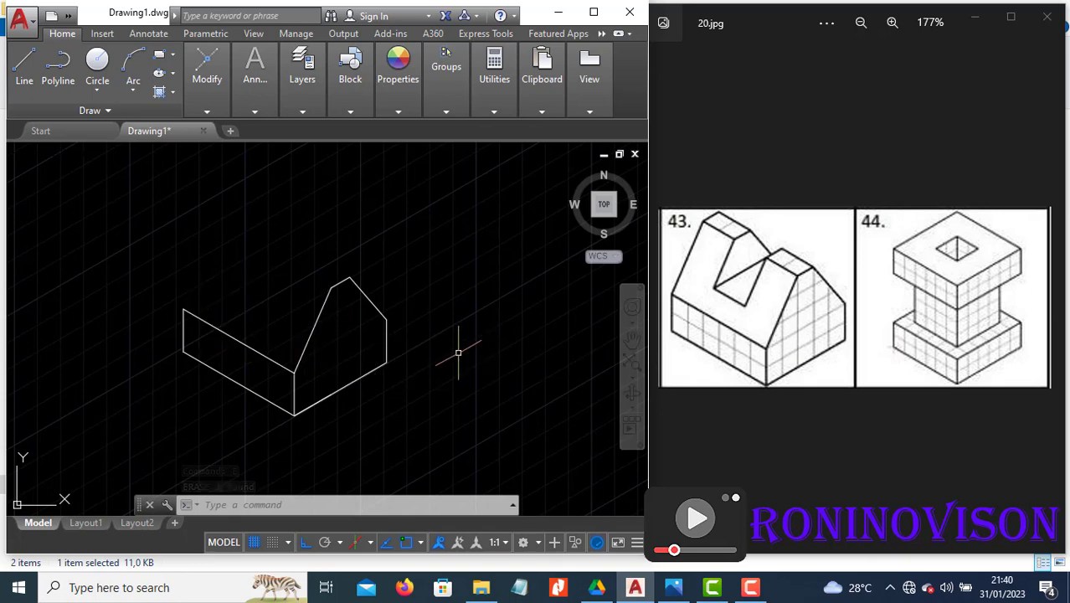
- Copy the front roof slope from the upper front corner to the left face's far upper corner
click(326, 341)
click(293, 325)
text(co)
key(Return)
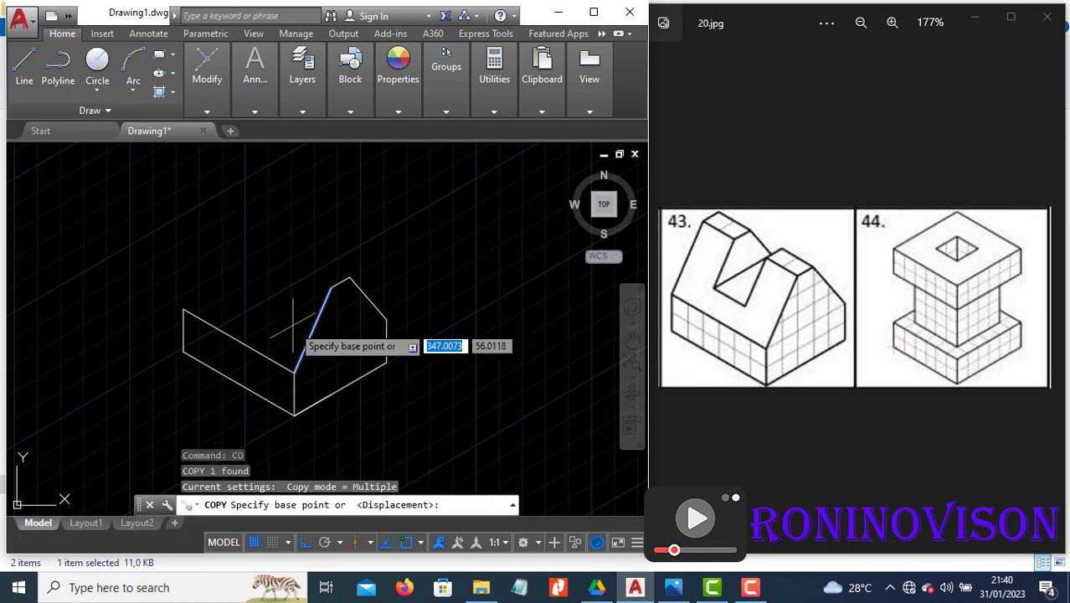
click(294, 371)
click(180, 302)
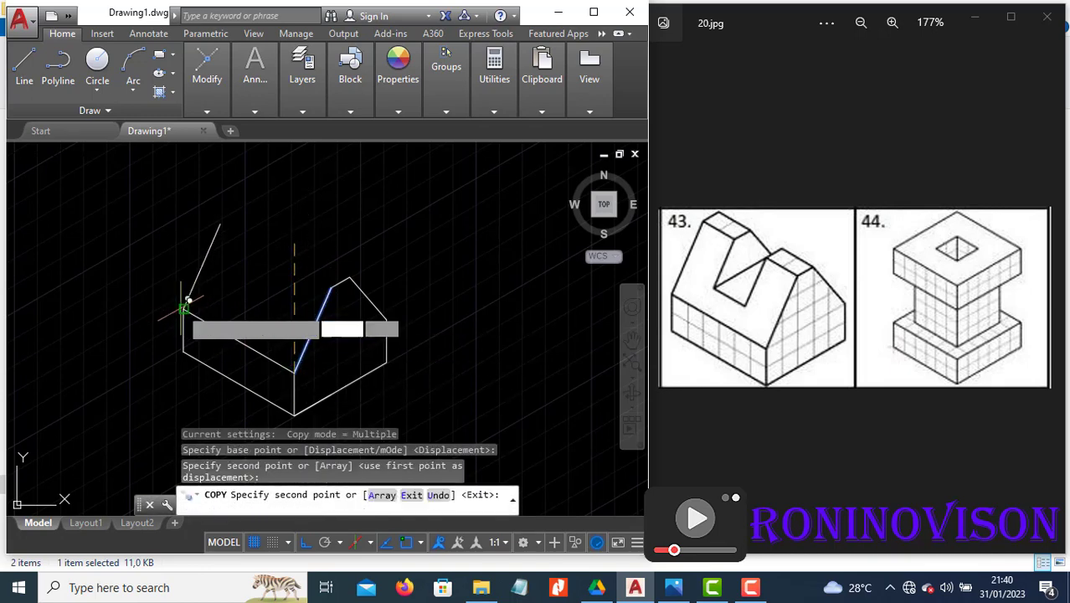
key(Escape)
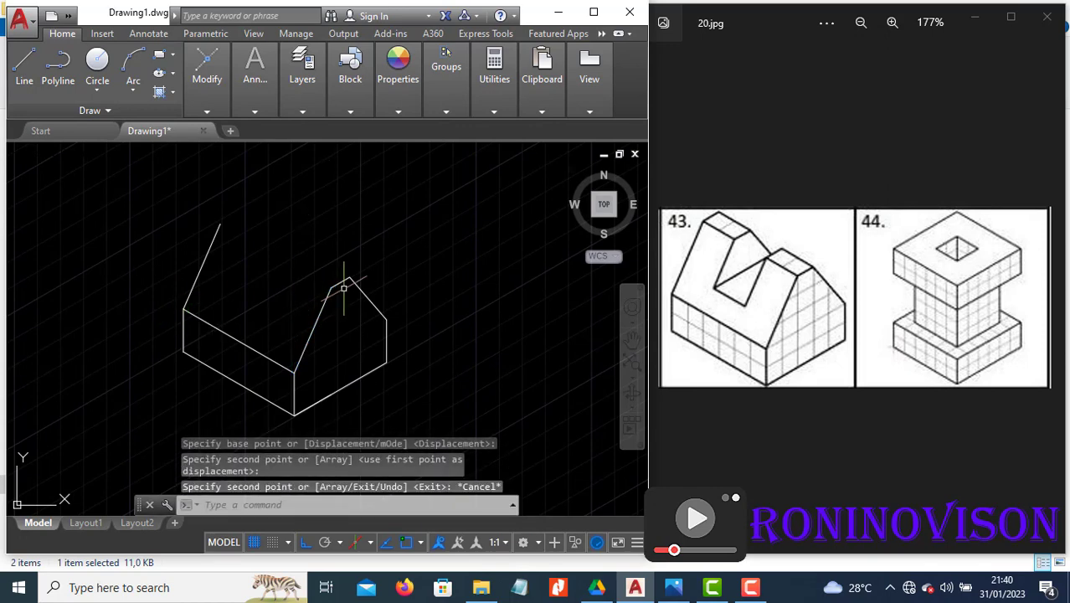
- Copy the 10-unit ridge line from the right gable to the top end of the far roof slope
click(348, 287)
text(co)
key(Return)
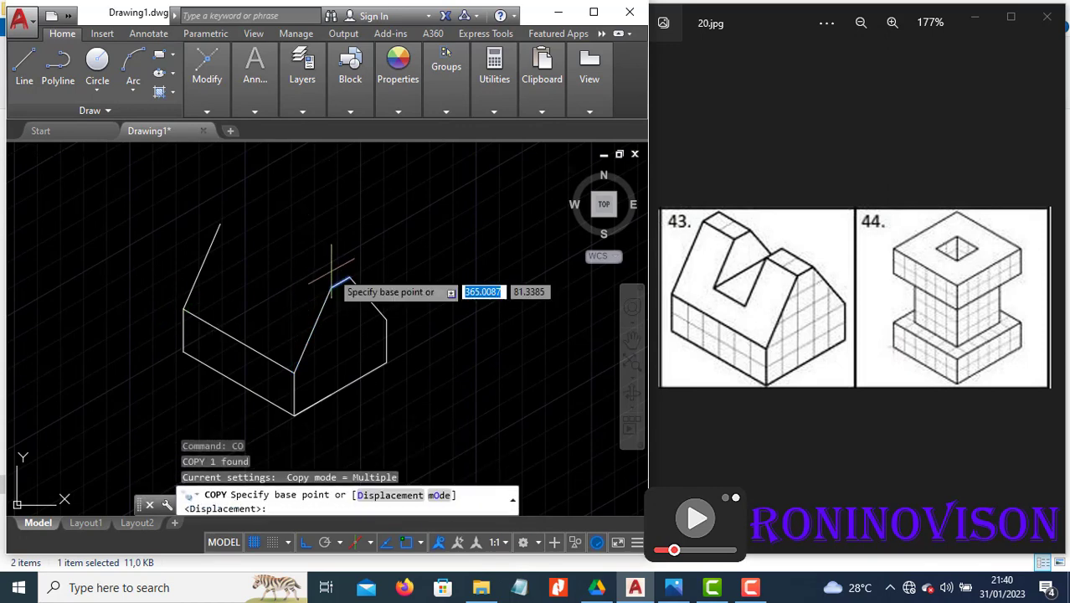
click(333, 287)
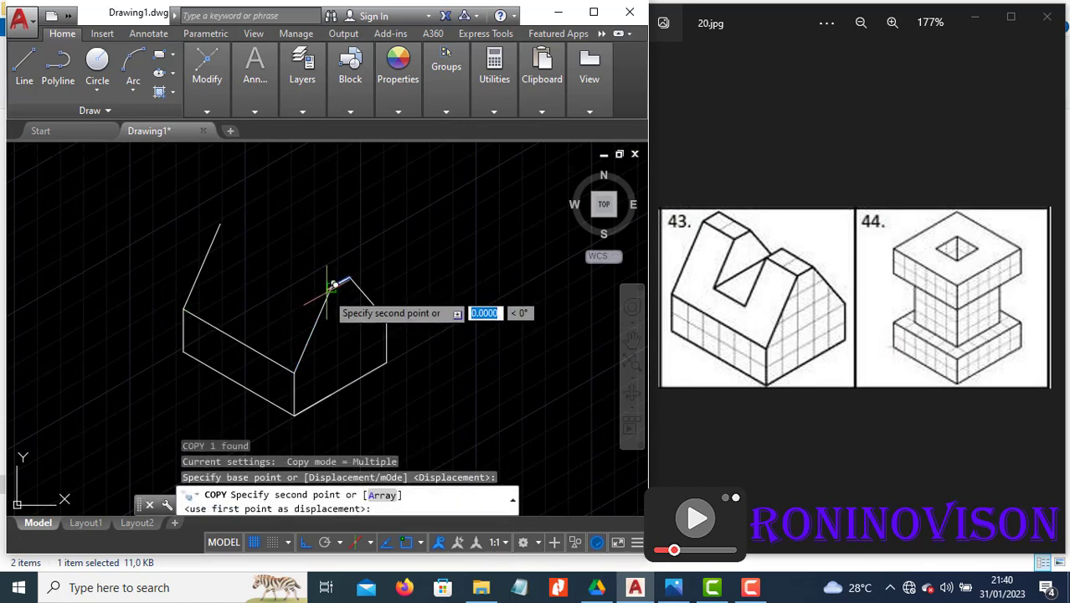
click(221, 221)
key(Escape)
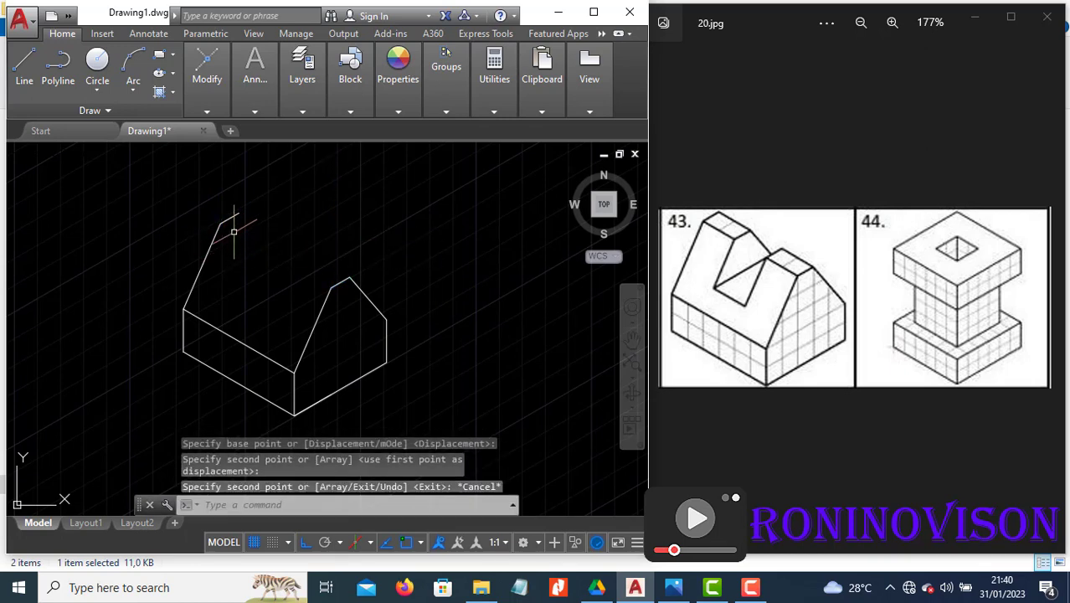
- Copy the far roof slope and its ridge line 20 units along the left face's upper edge
click(237, 240)
click(213, 209)
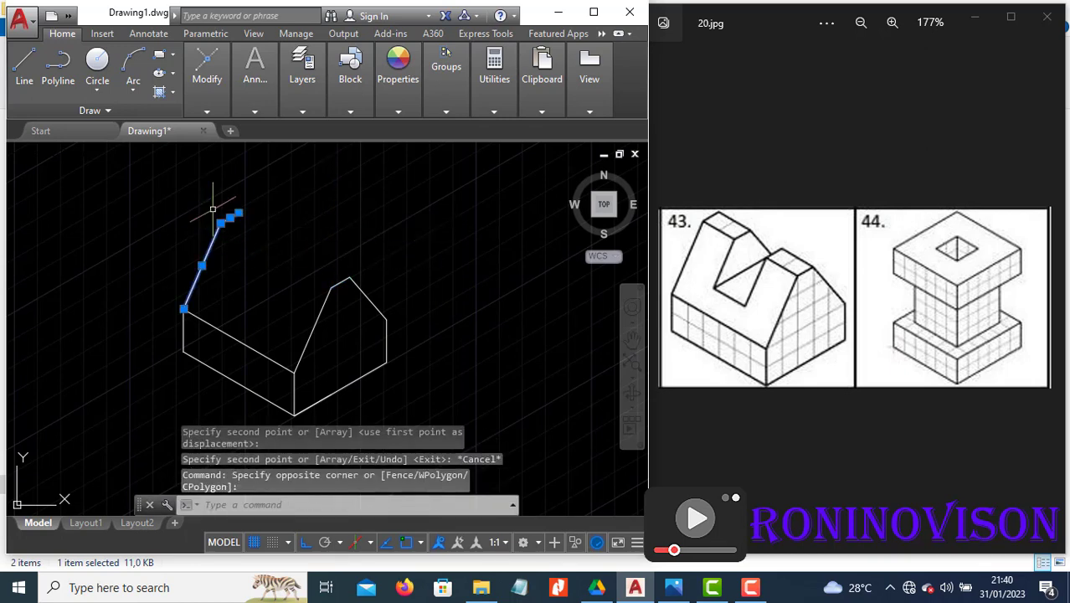
text(co)
key(Return)
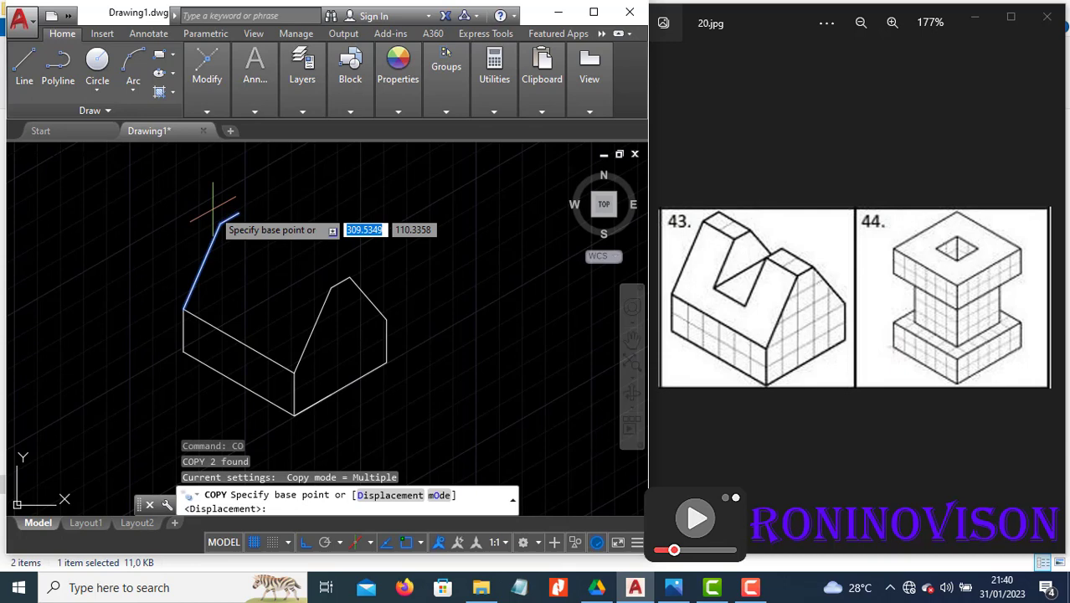
click(183, 309)
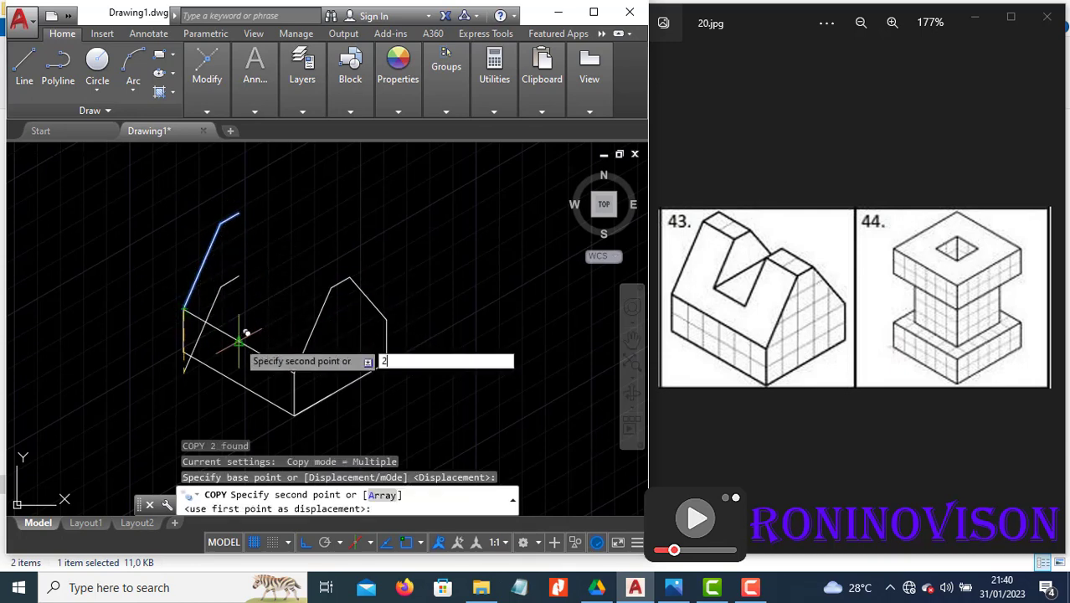
text(20)
key(Return)
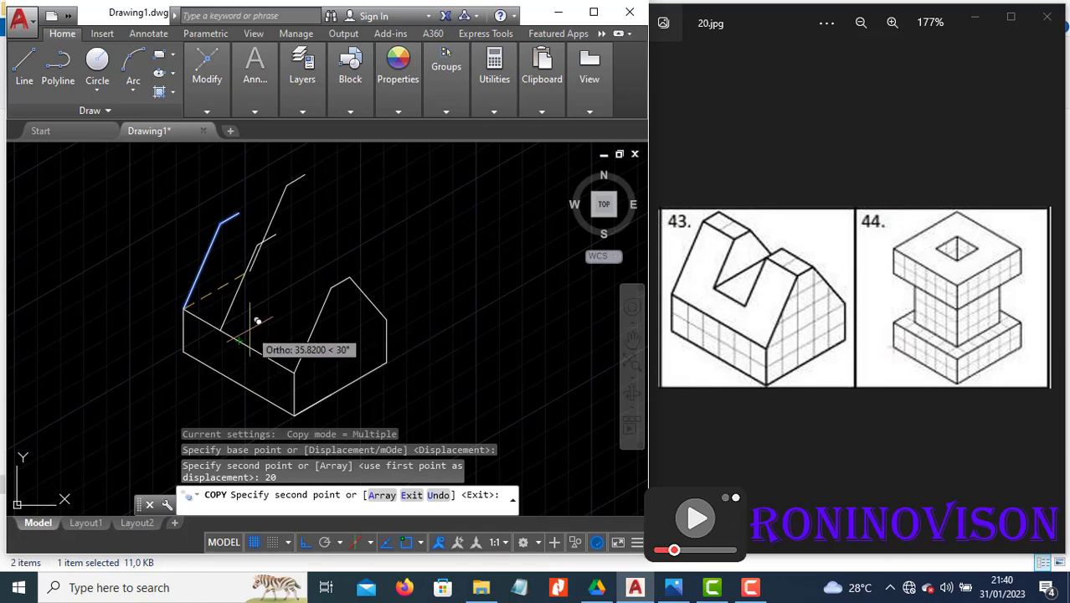
key(Escape)
- Join the near ends and the far ends of the two short ridge lines to close the far block's flat top
text(l)
key(Return)
click(221, 223)
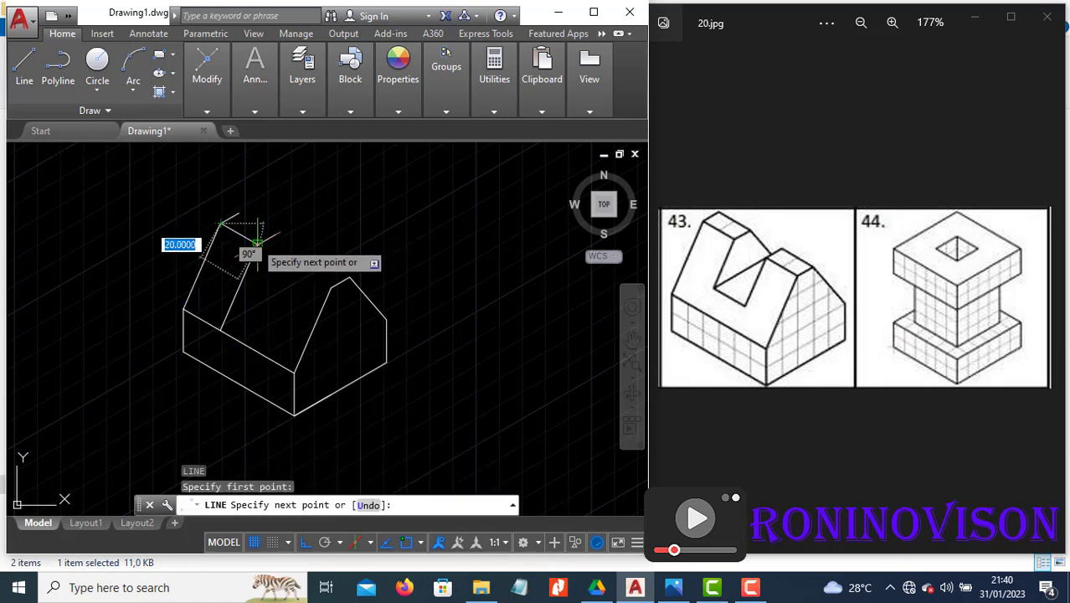
click(255, 243)
key(Escape)
key(Return)
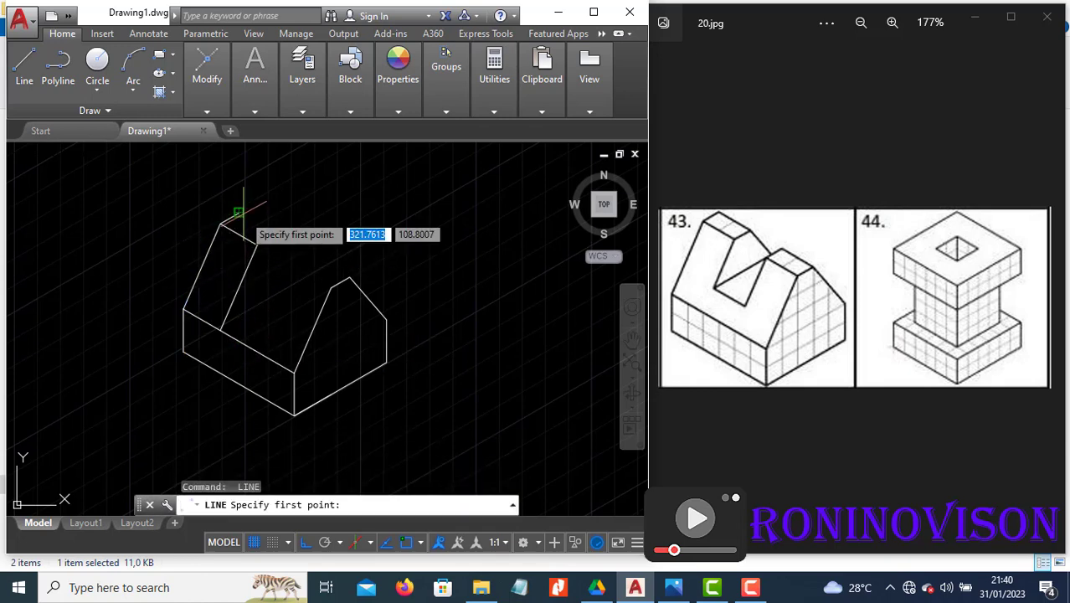
click(238, 213)
key(Escape)
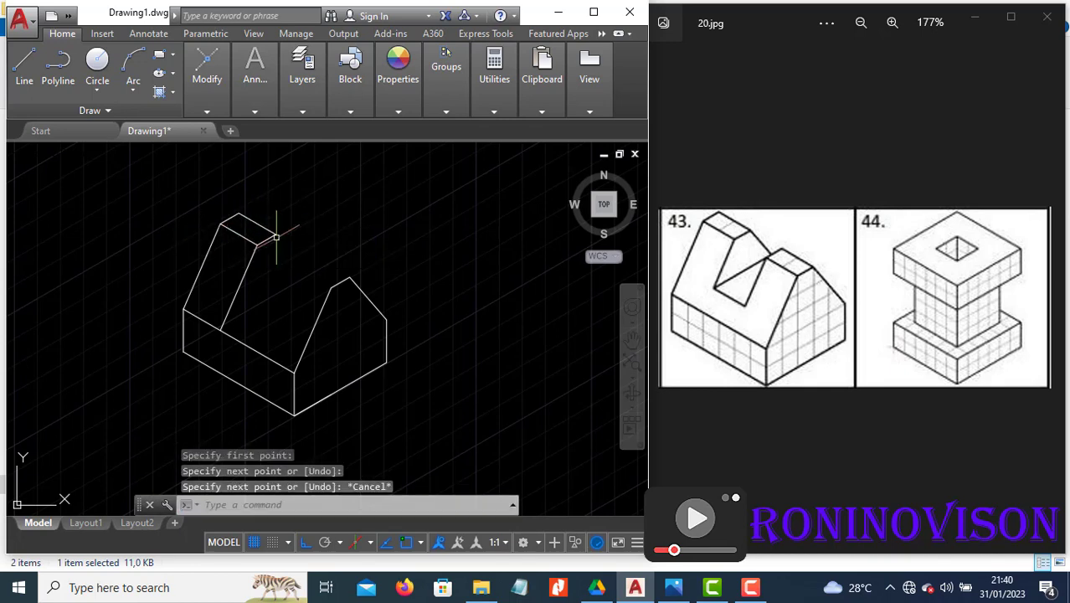
- Outline the near block's flat top from the gable's far ridge end with 20 at 150° and 10 toward the front, closing at the near ridge end
key(Return)
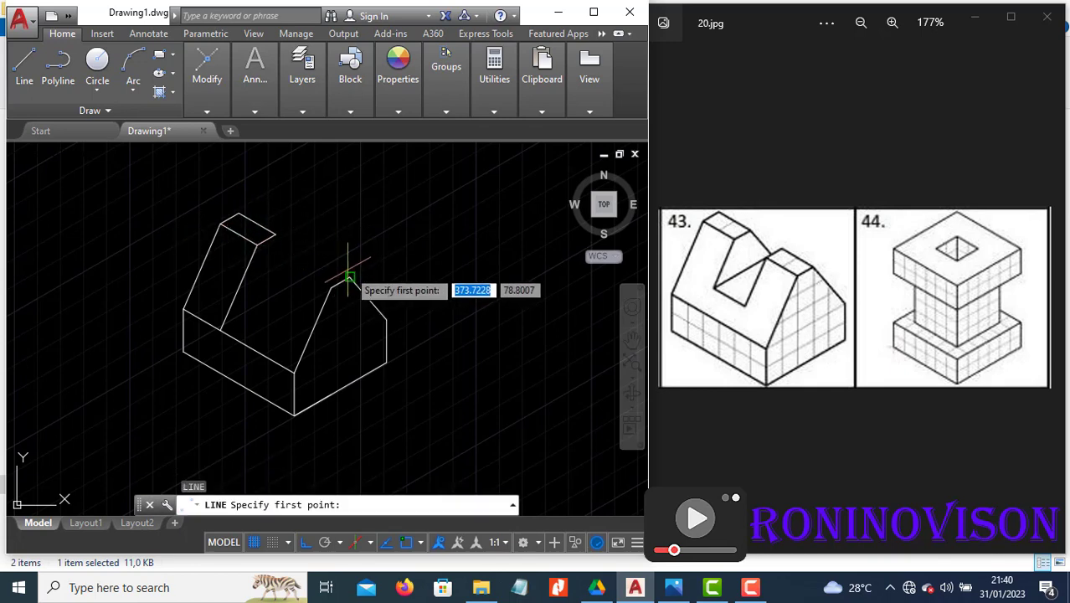
click(348, 276)
key(F5)
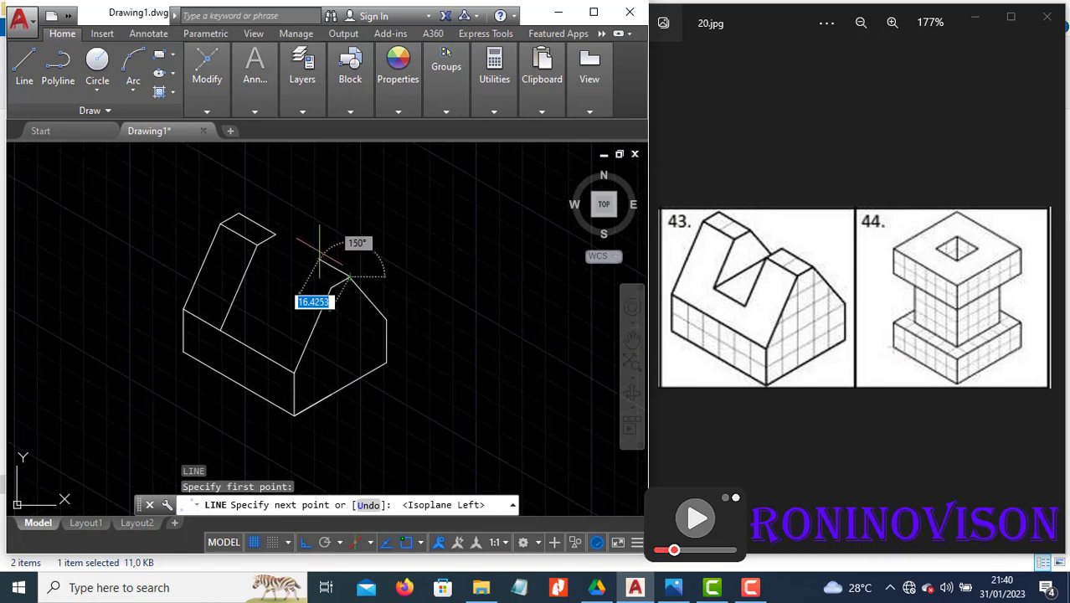
text(20)
key(Return)
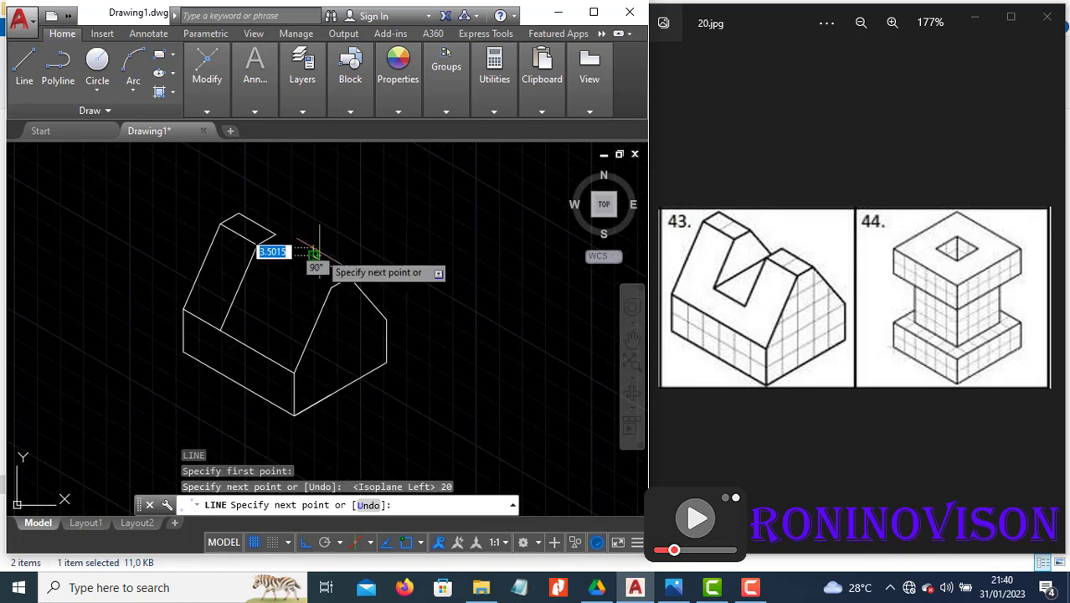
key(F5)
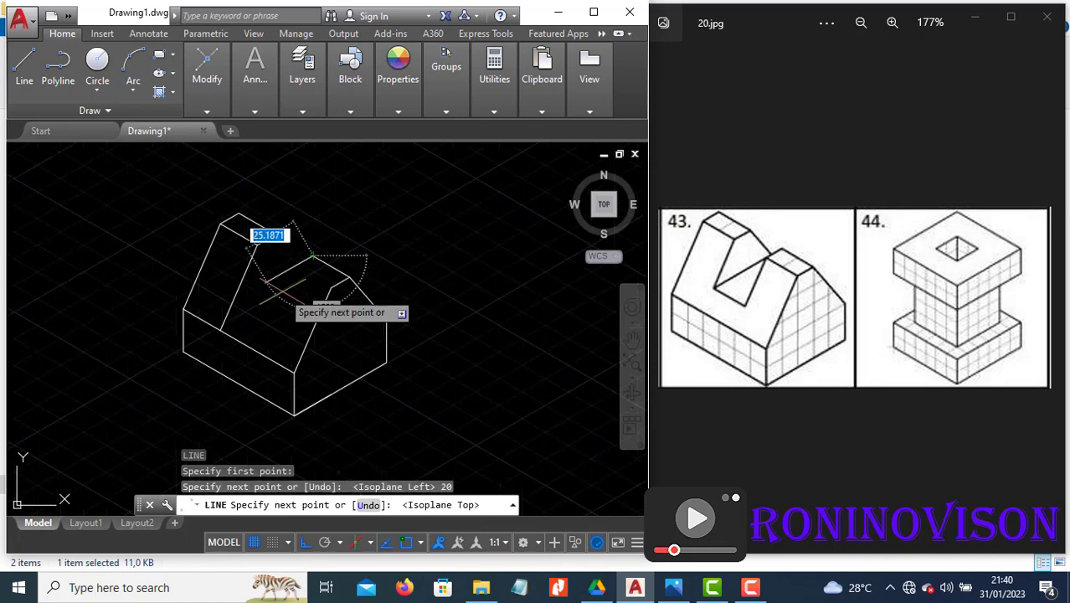
text(10)
key(Return)
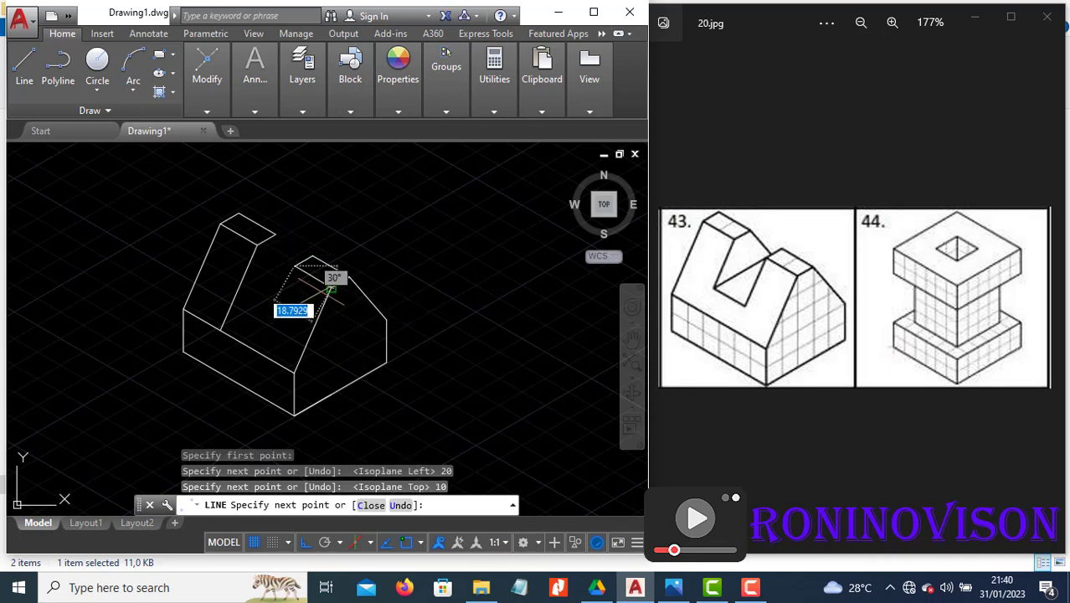
key(Escape)
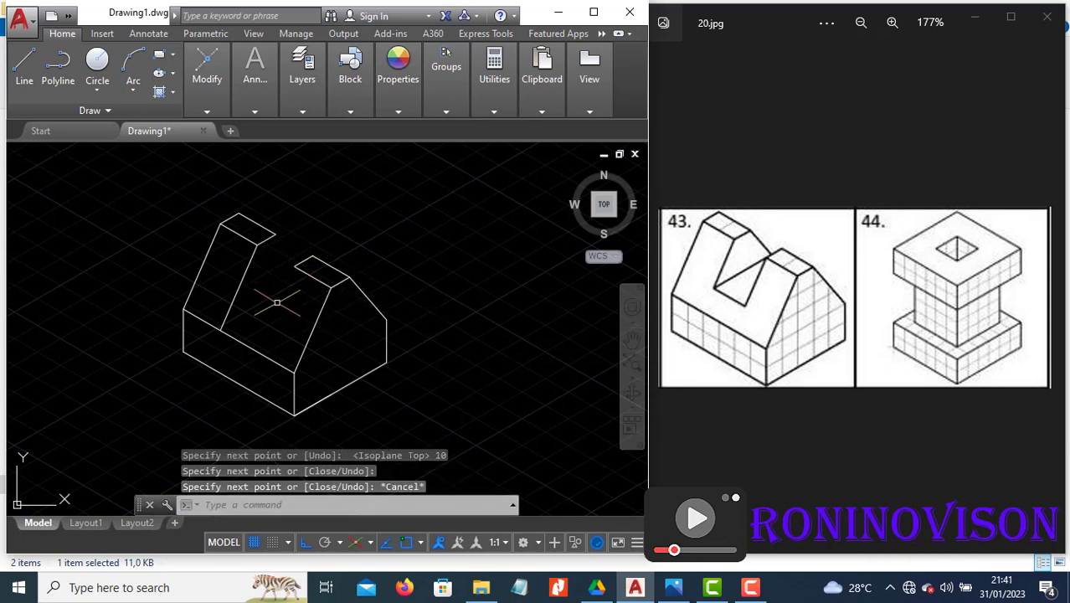
- Copy the far block's inner slope line from its top end to the near block's inner front top corner
click(249, 287)
click(229, 278)
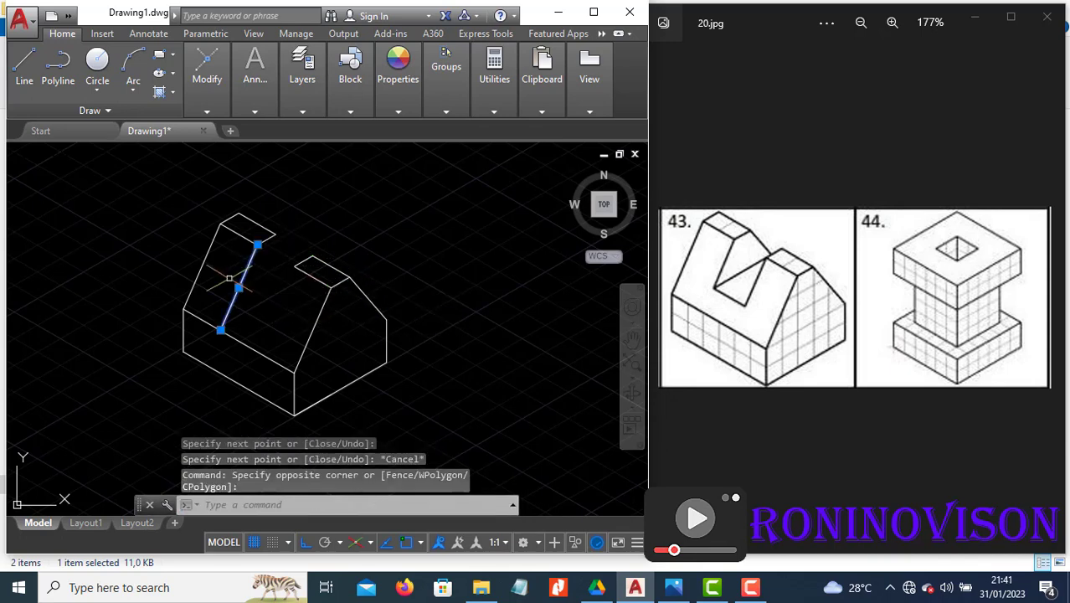
text(co)
key(Return)
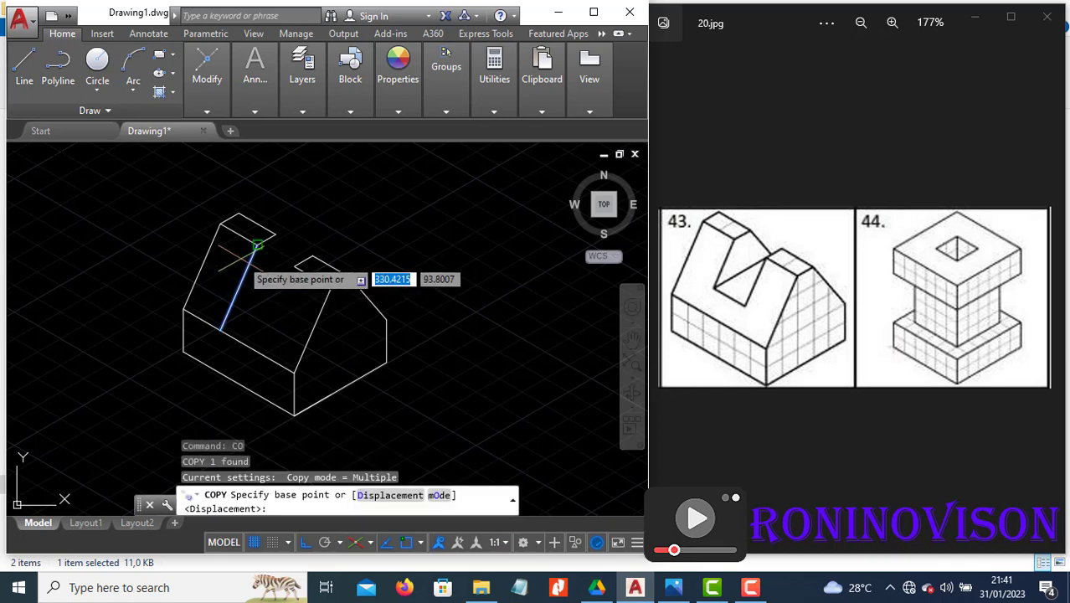
click(257, 245)
click(294, 264)
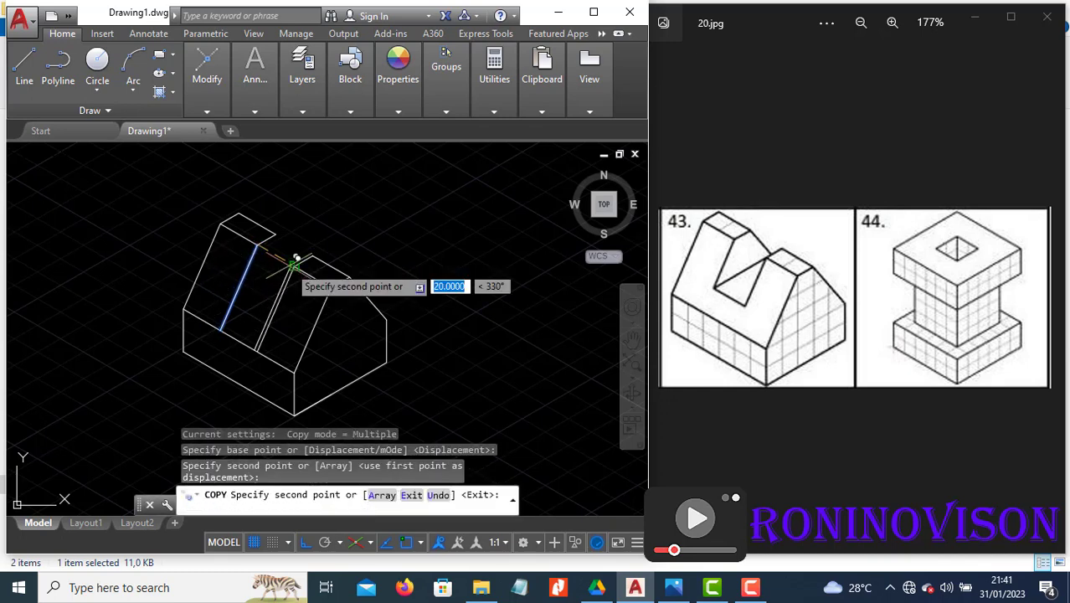
key(Escape)
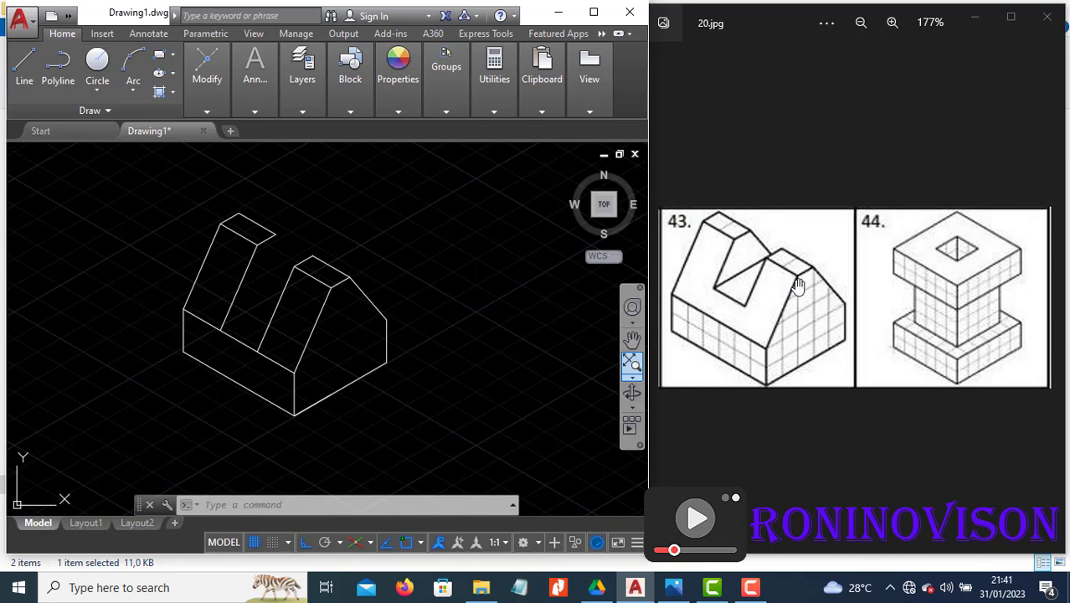
- Draw a line across the right face from the upper front corner to the upper outer corner
text(l)
key(Return)
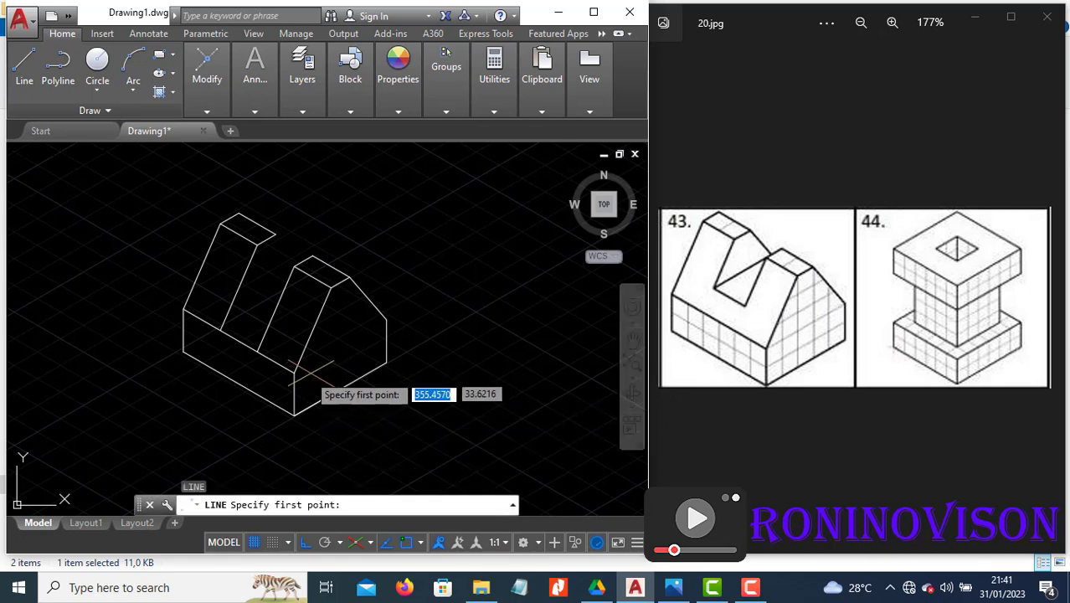
click(295, 372)
click(387, 320)
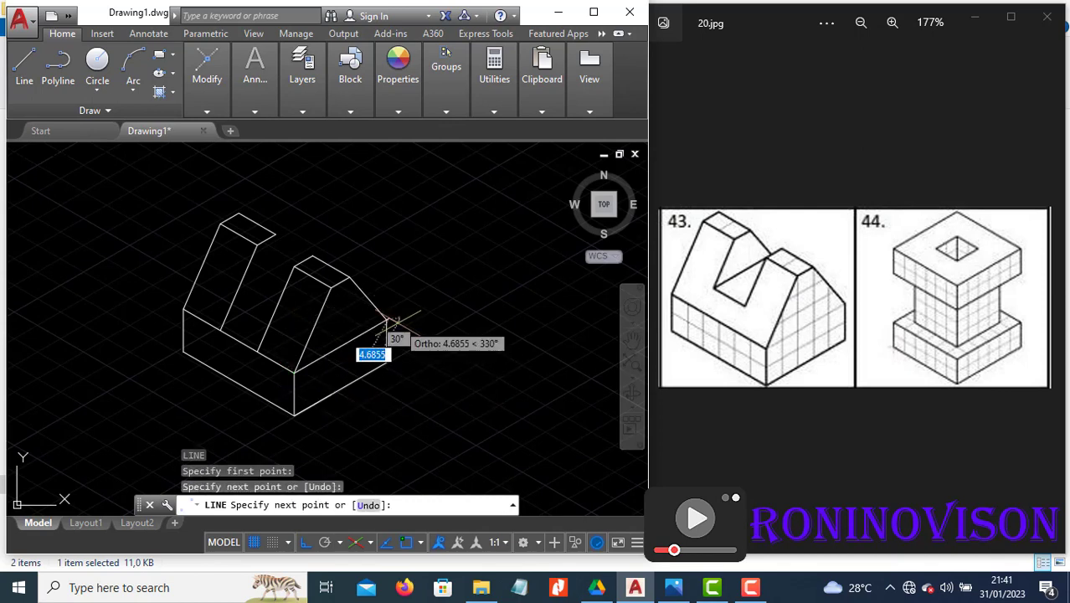
key(Escape)
- Copy the line across the right face 10 units straight up
click(347, 358)
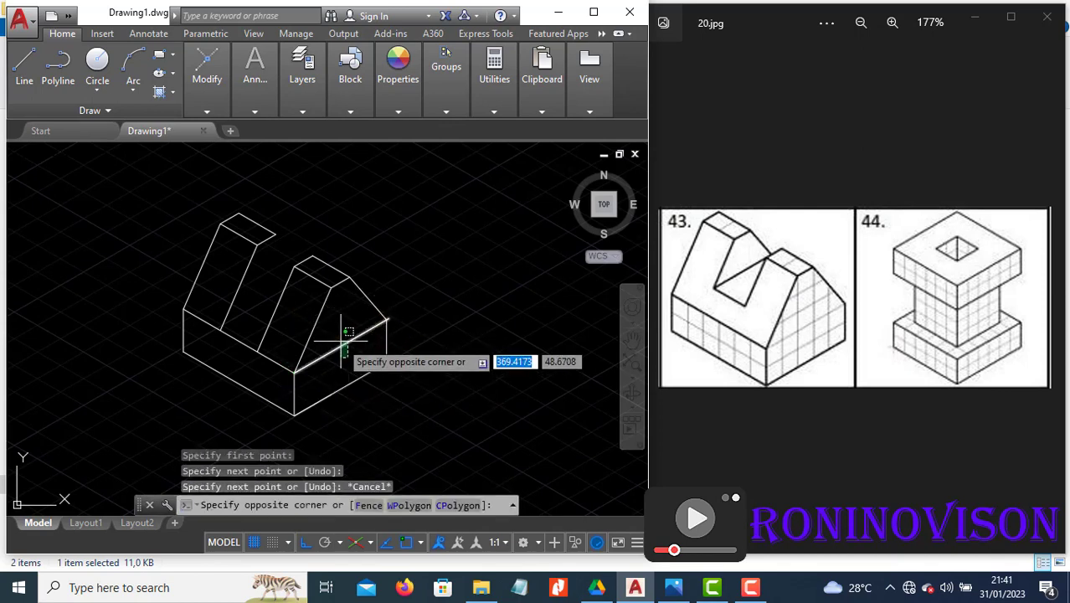
click(340, 344)
text(co)
key(Return)
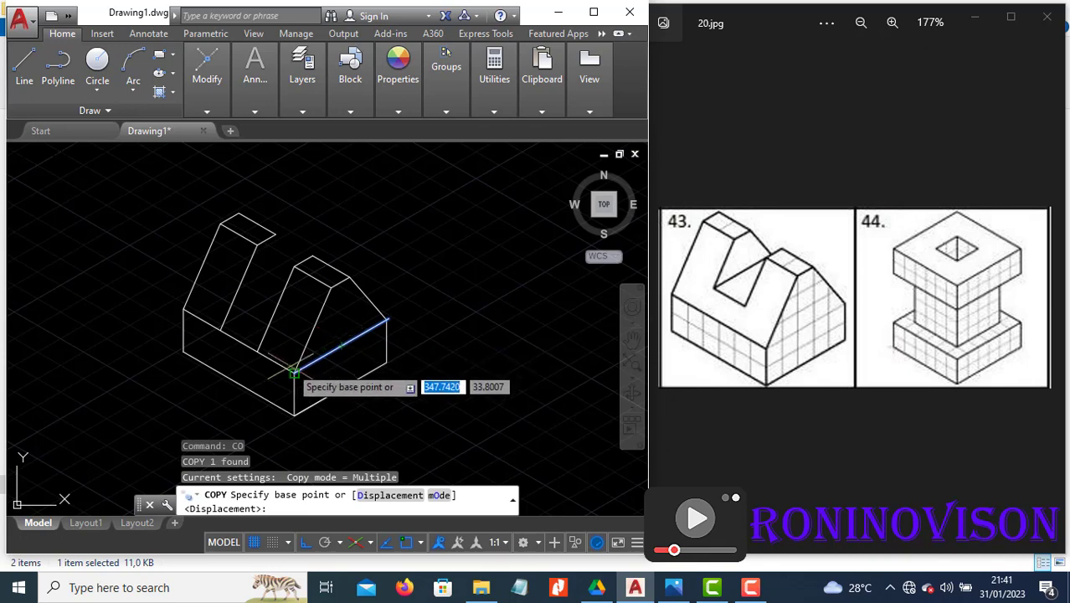
click(296, 413)
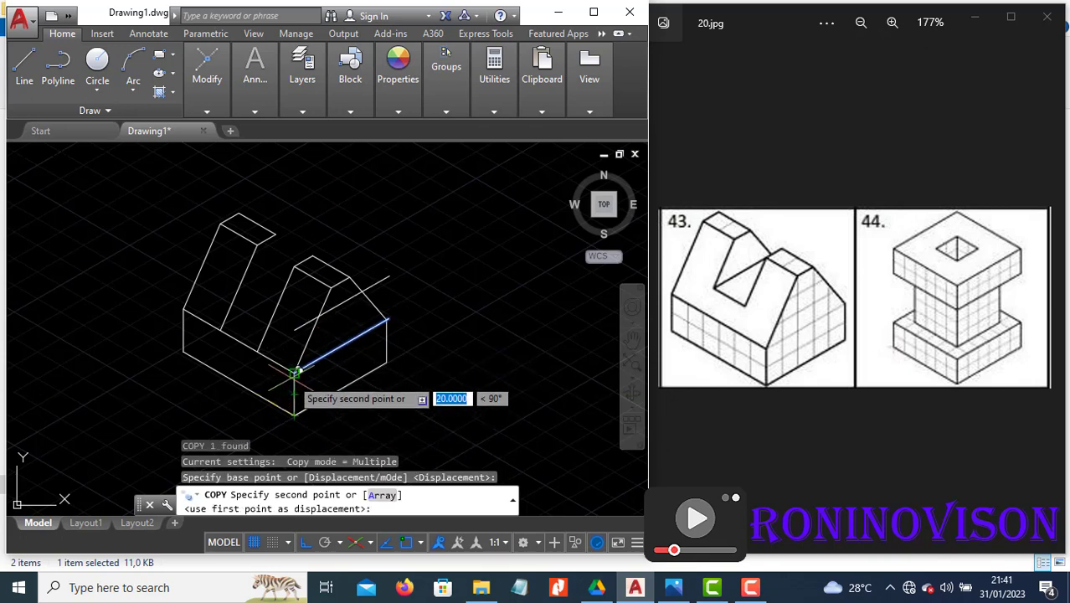
text(10)
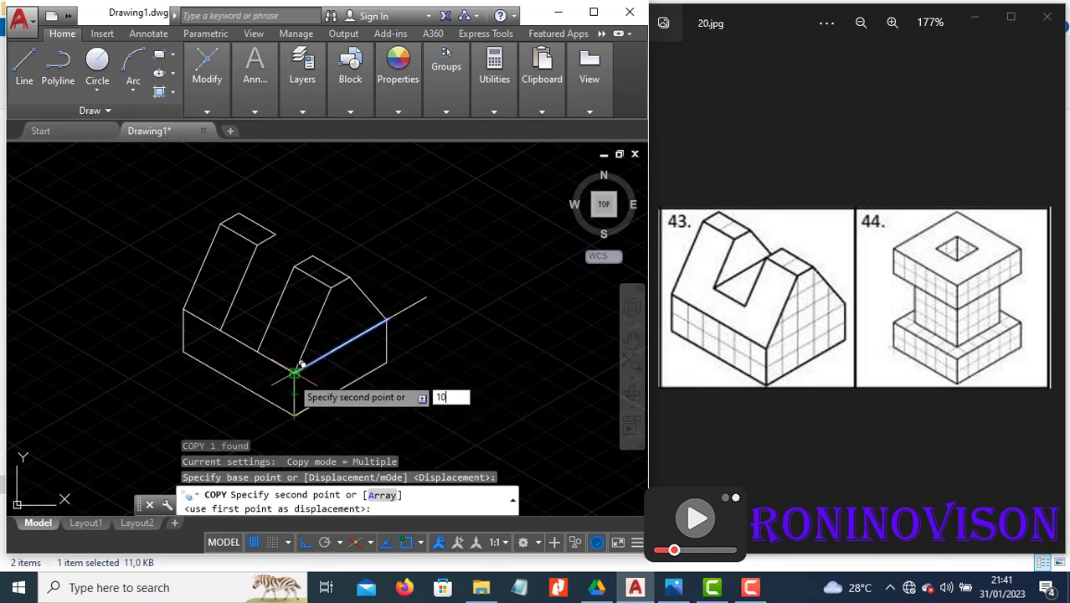
key(Return)
key(Escape)
- Erase the original line joining the right face's upper corners, keeping the raised copy
scroll(297, 343, up, 2)
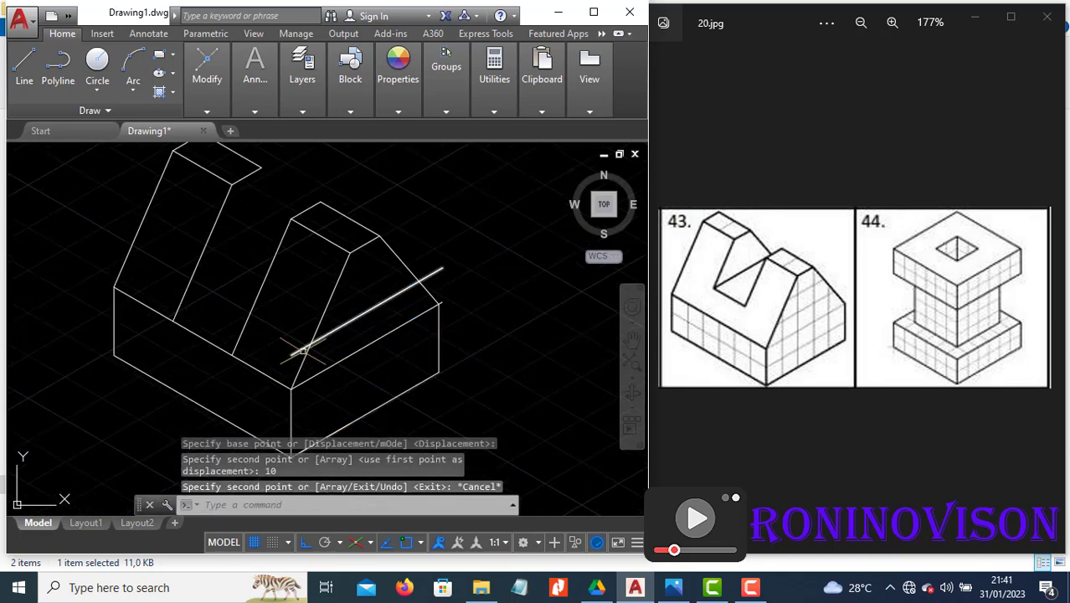
click(370, 370)
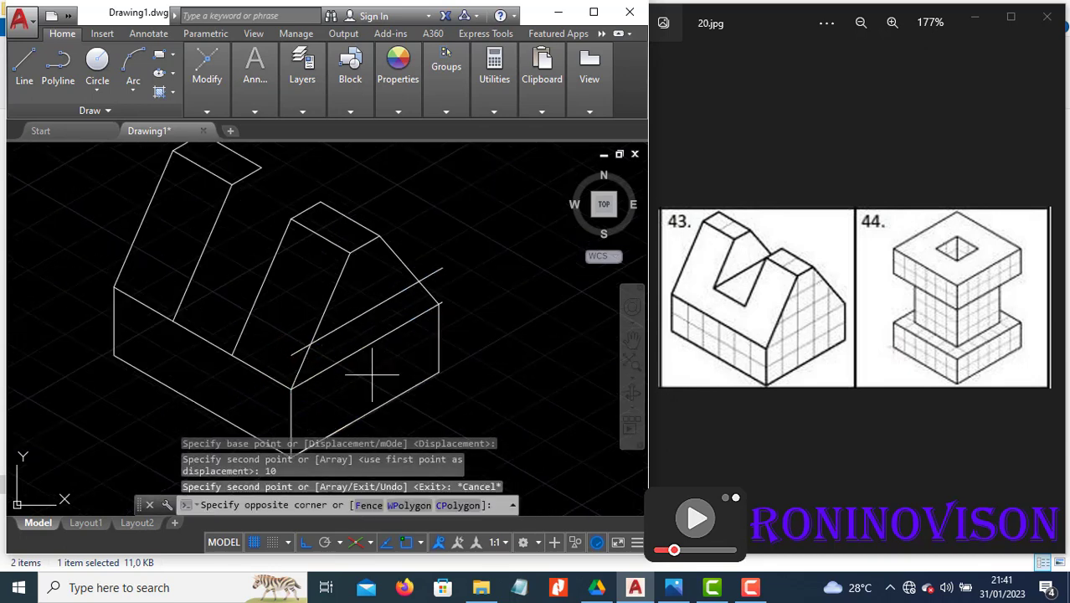
click(348, 348)
text(e)
key(Return)
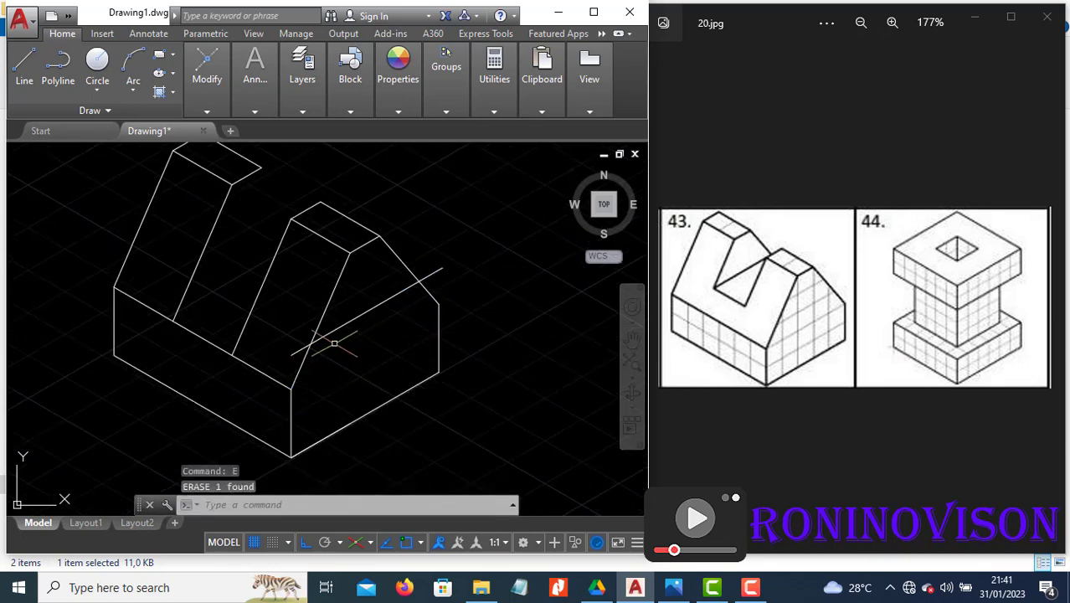
- Draw a line from where the raised line meets the near slope edge, parallel to the roof's lower edge, past the far block's inner slope
text(l)
key(Return)
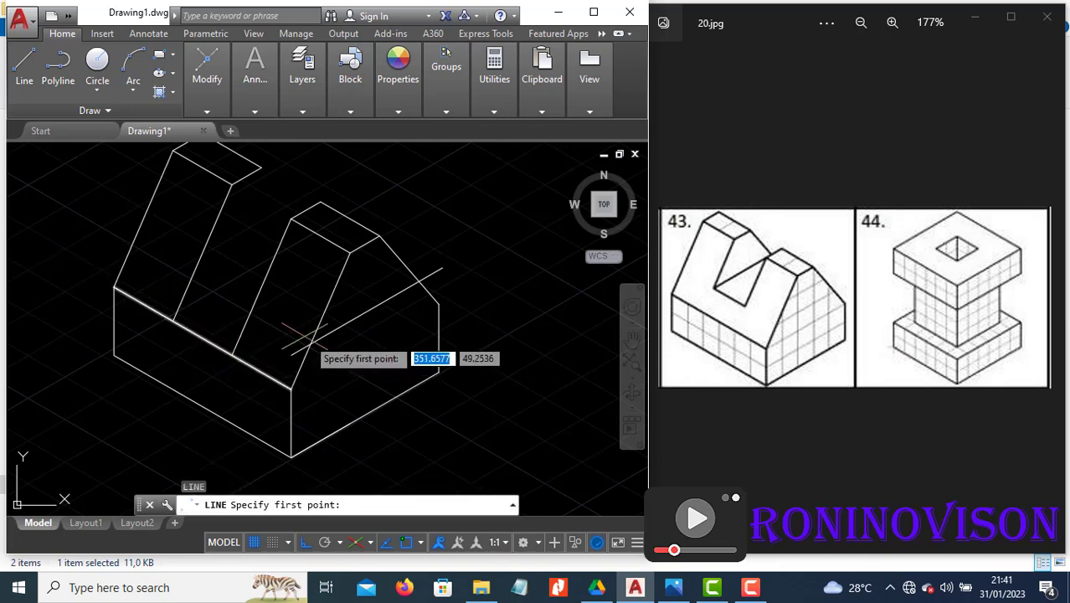
click(309, 343)
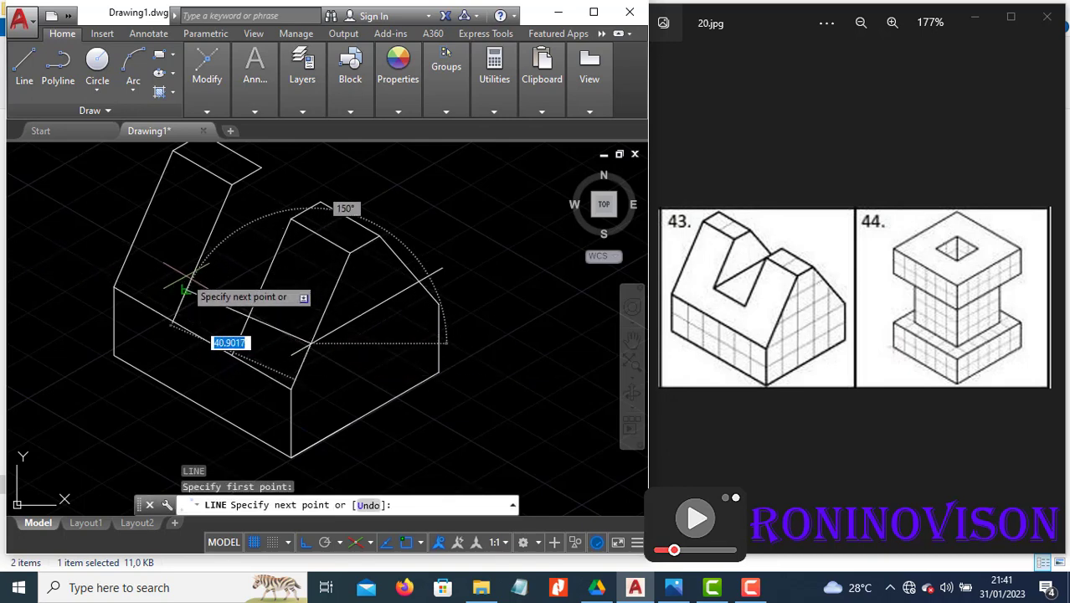
key(Escape)
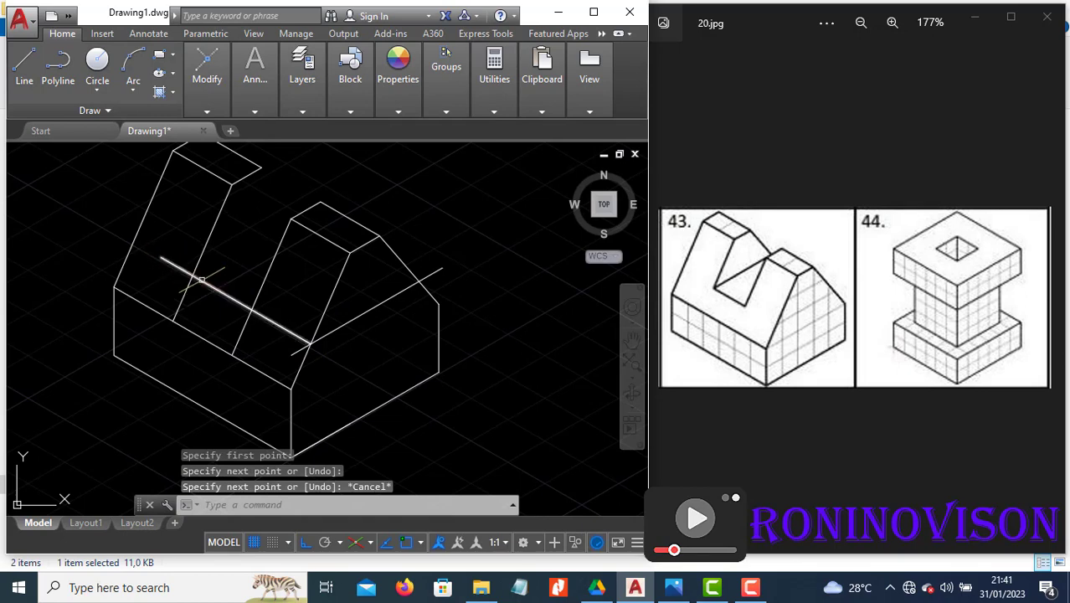
- Trim the notch floor line and the inner slope lines to form the notch, and erase the helper line across the right face
text(tr)
key(Return)
key(Return)
click(167, 261)
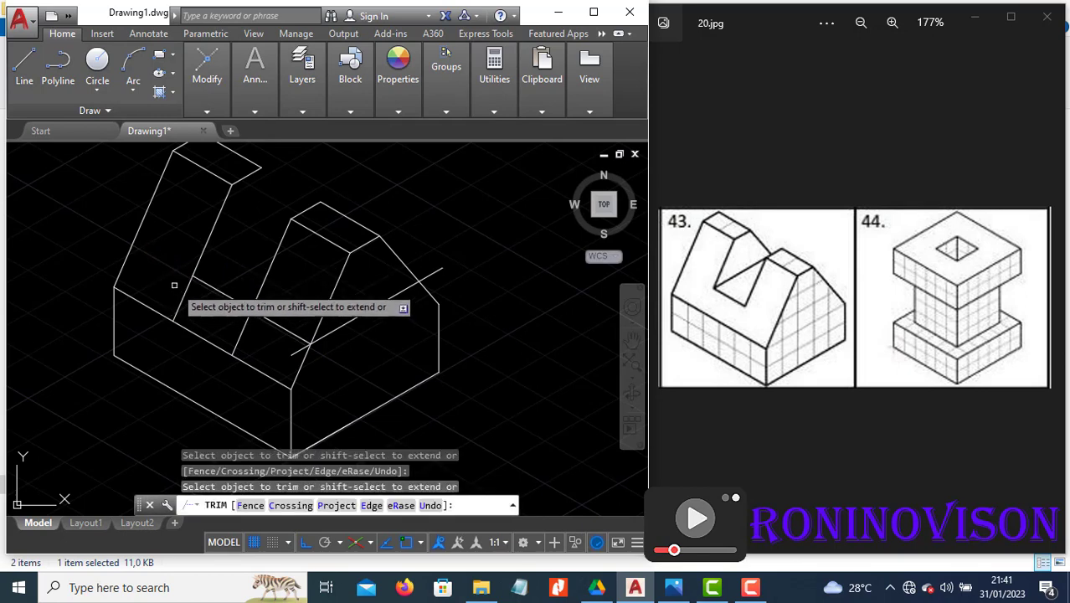
click(243, 330)
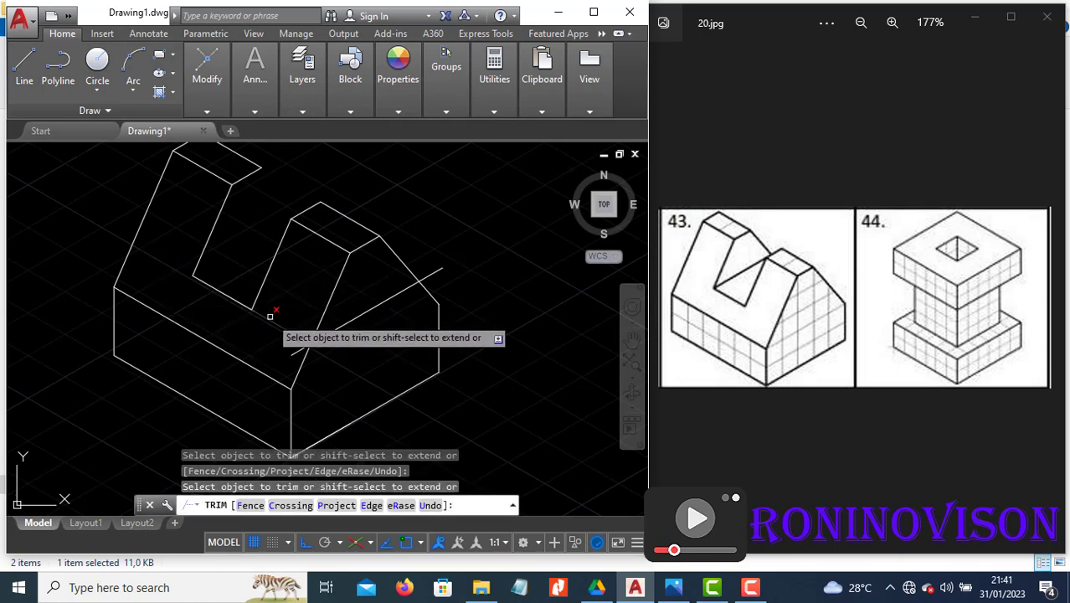
key(Escape)
drag(370, 324, 341, 294)
key(Delete)
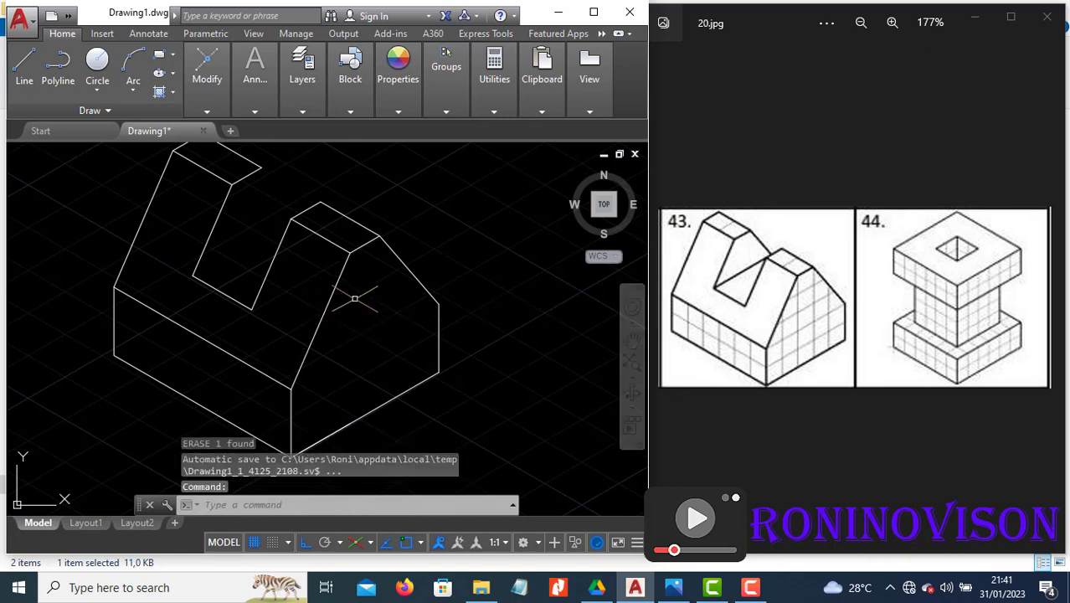
- Copy the right face's rear slope line from its top end to the far block's right rear top corner
click(406, 286)
click(390, 255)
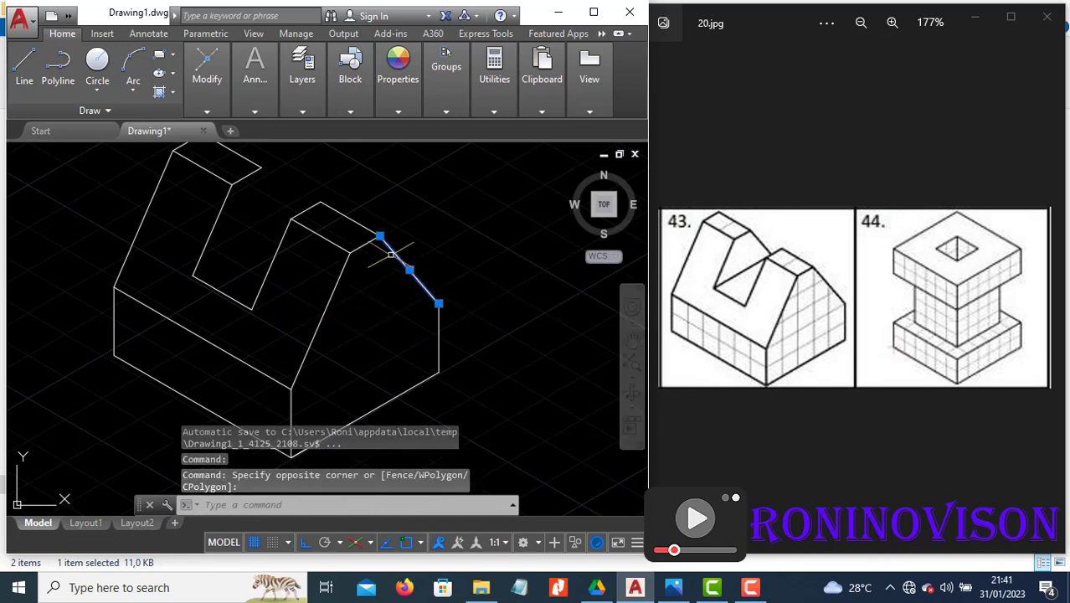
text(co)
key(Return)
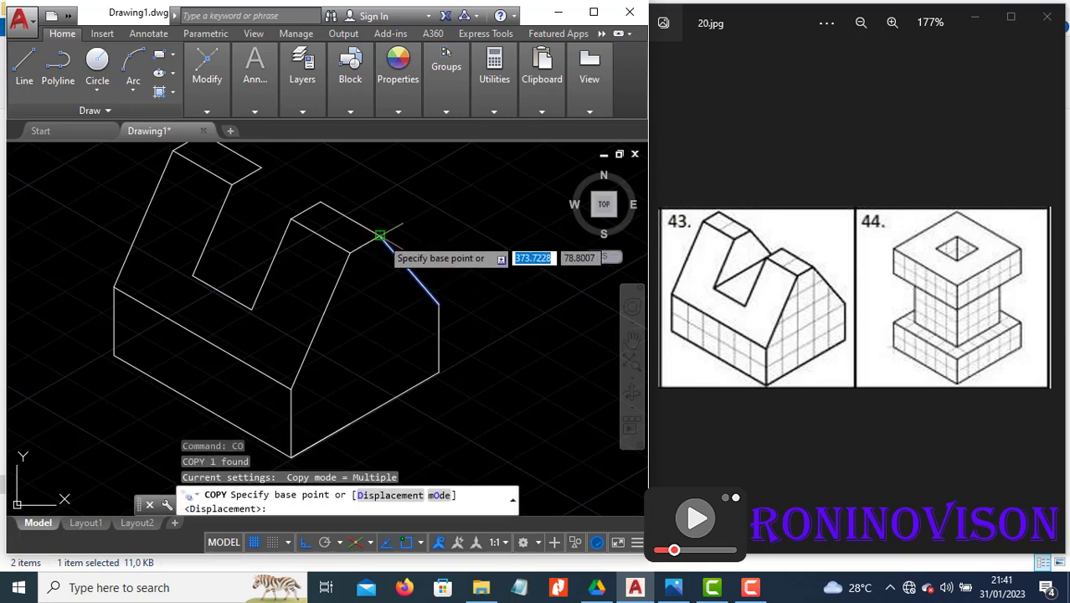
click(379, 237)
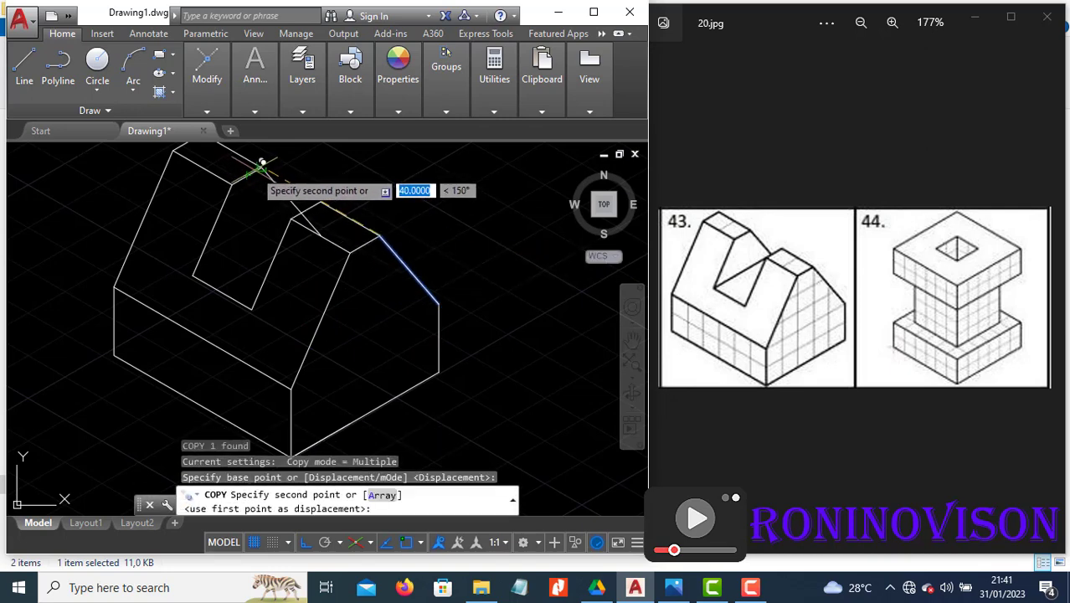
click(266, 165)
key(Escape)
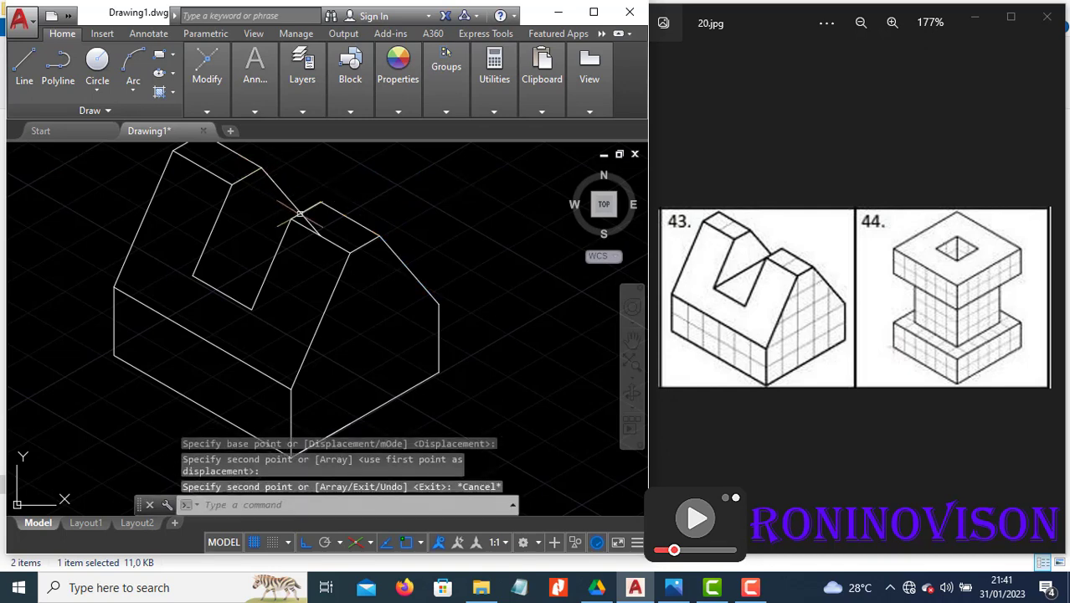
- Trim the copied rear slope line where it passes over the near block's top face
text(tr)
key(Return)
key(Return)
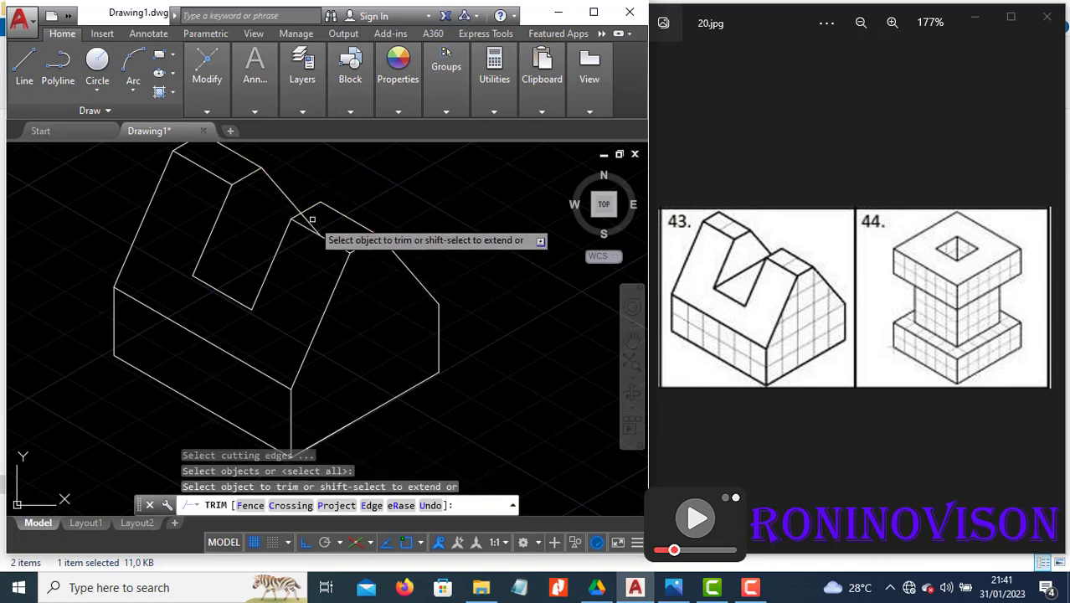
click(309, 221)
key(Escape)
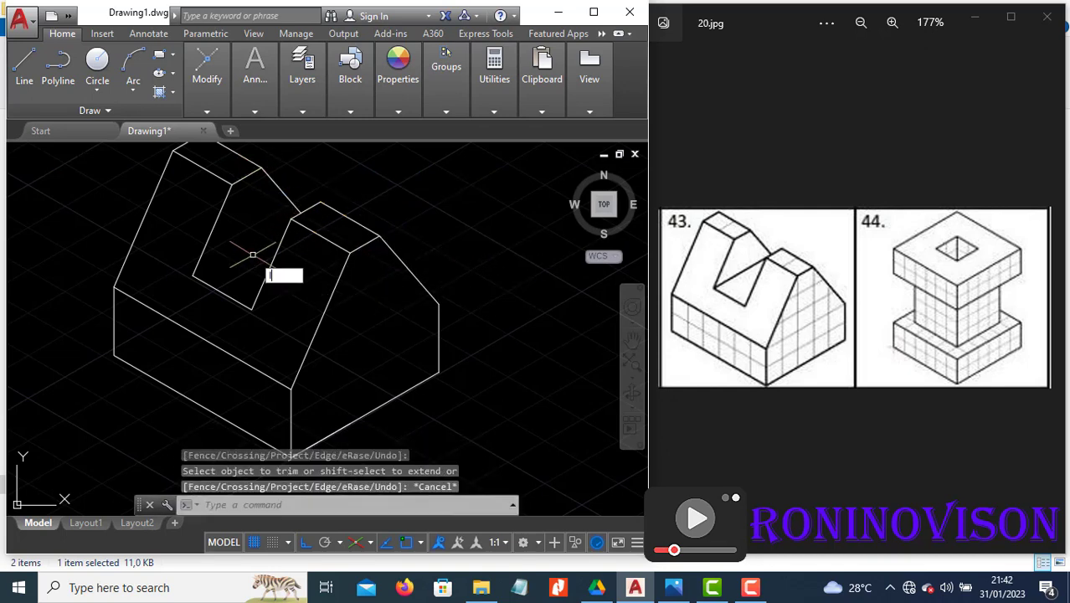
- Draw a line from the notch floor's far corner to the point where the rear slope line meets the near block's top edge
text(l)
key(Return)
click(192, 276)
scroll(281, 209, up, 4)
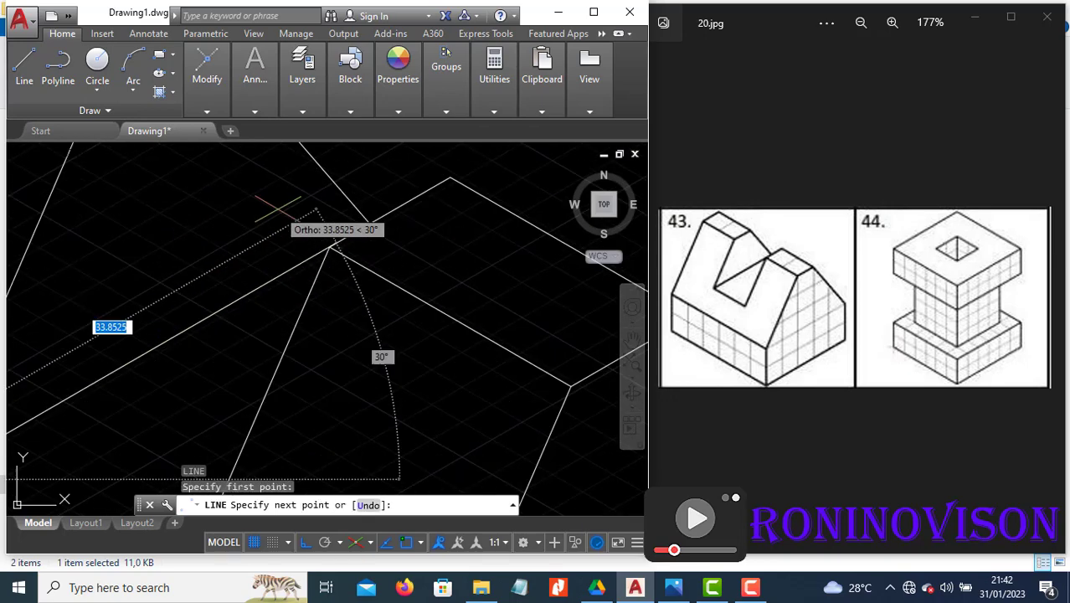
click(368, 222)
key(Escape)
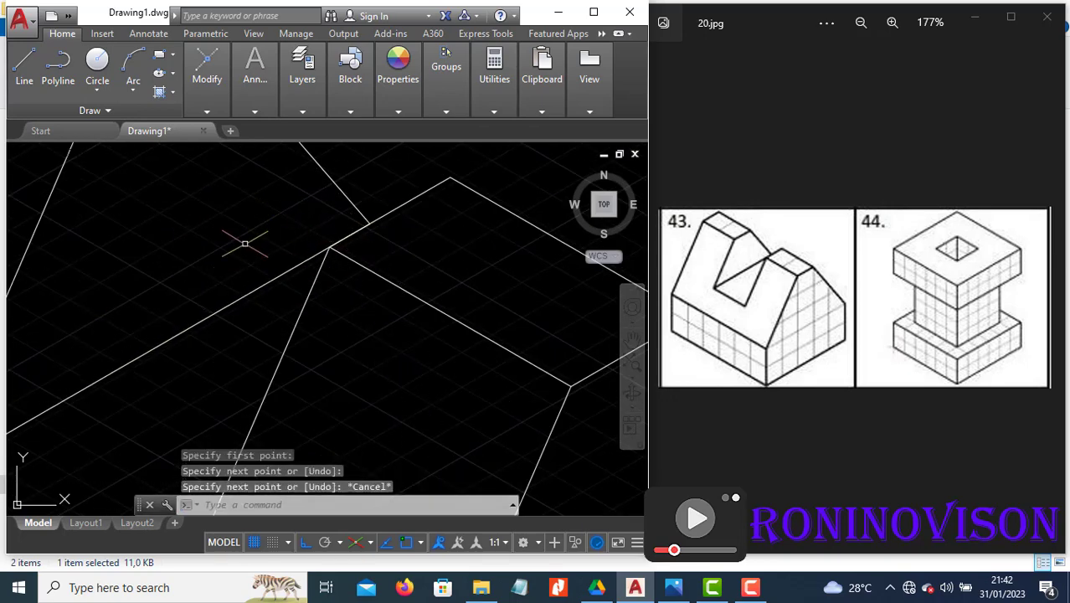
scroll(244, 243, down, 4)
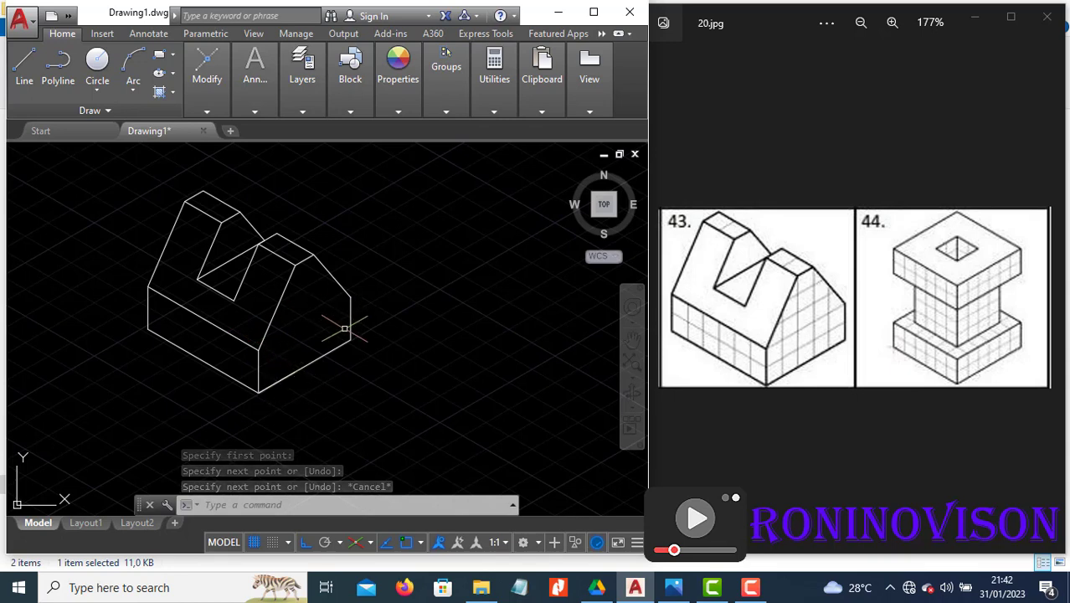
- Hatch the right end face with the ANGLE pattern at a scale of 10
text(h)
key(Return)
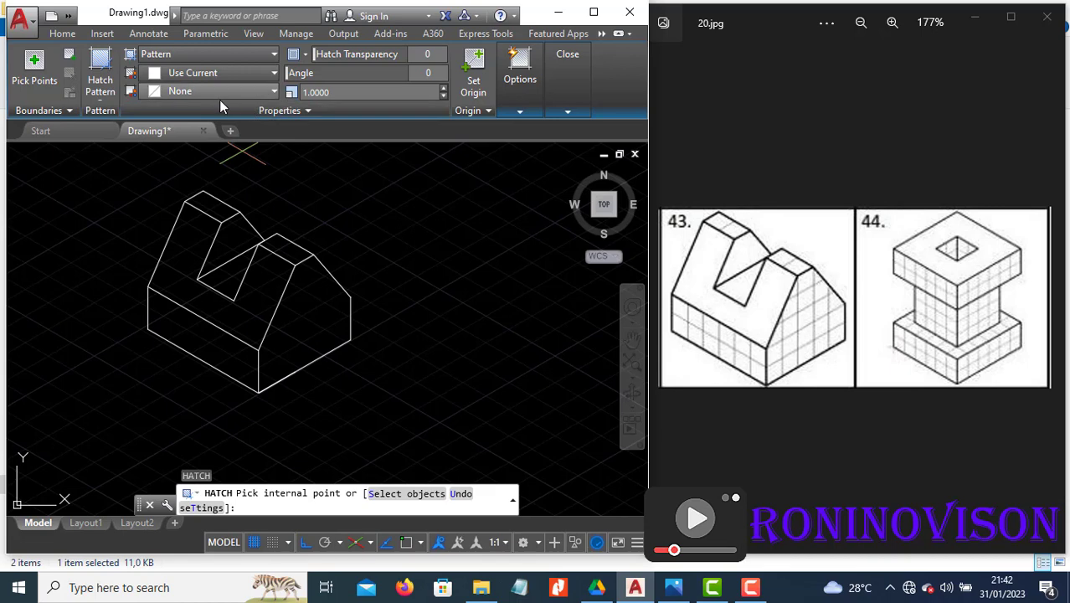
click(106, 80)
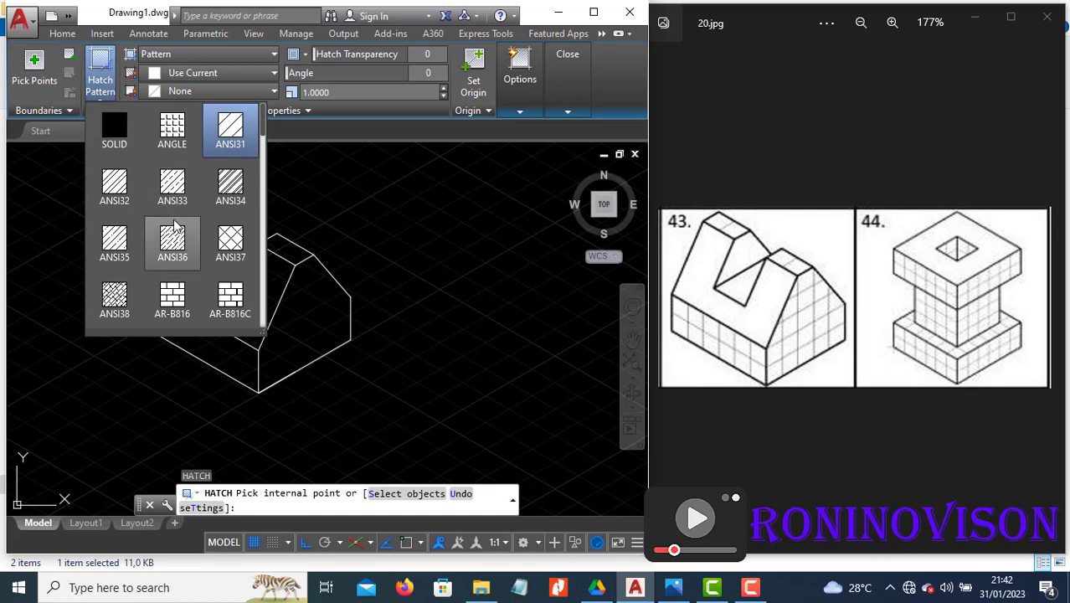
click(178, 134)
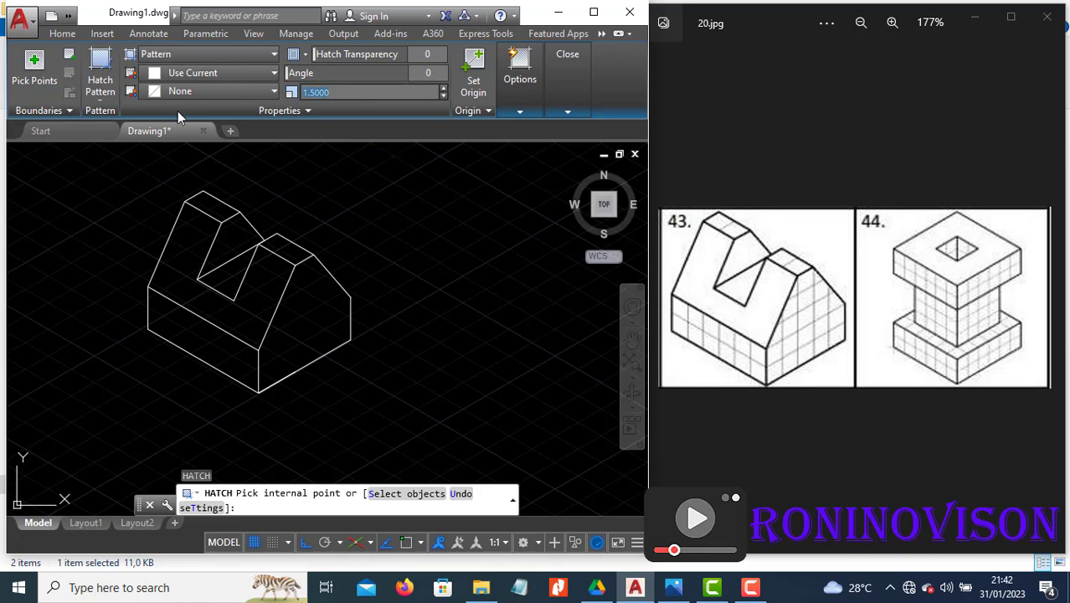
text(10)
key(Return)
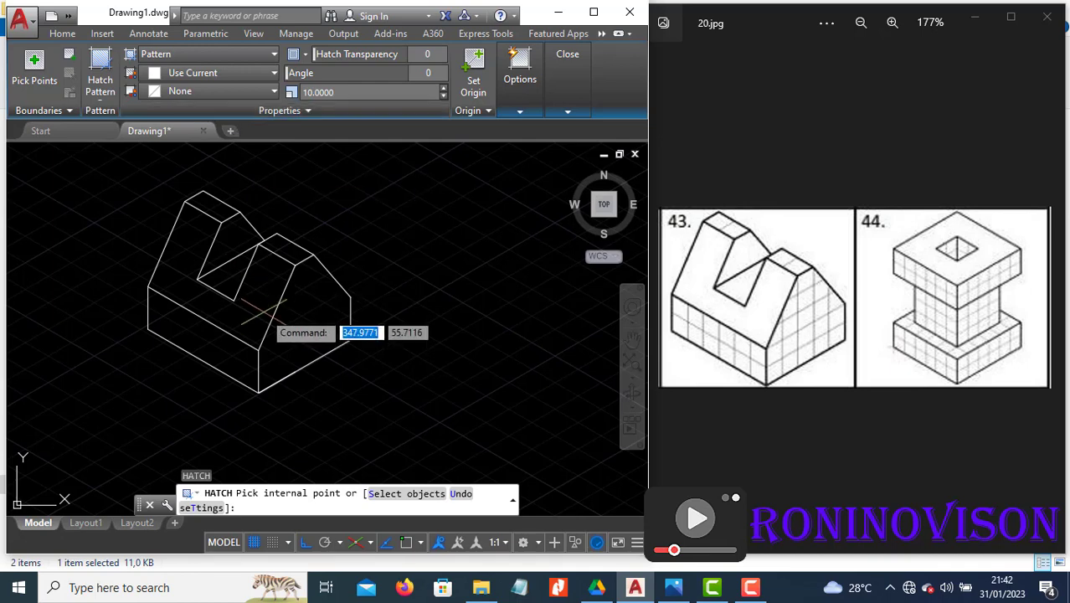
click(316, 277)
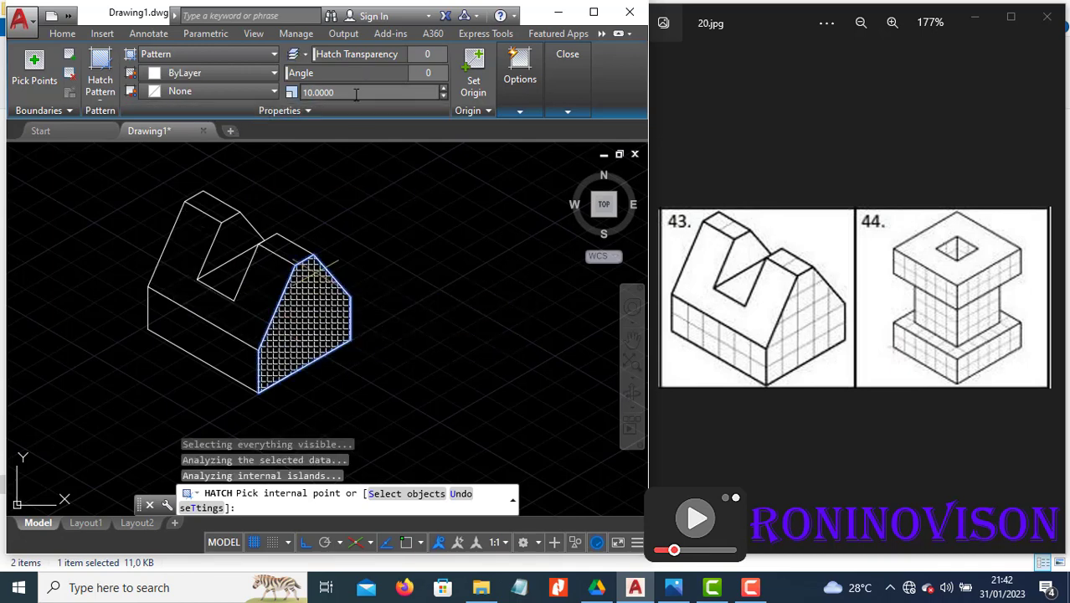
- Set the hatch scale to 20 and add both top faces and the front left face to the hatch
text(20)
key(Return)
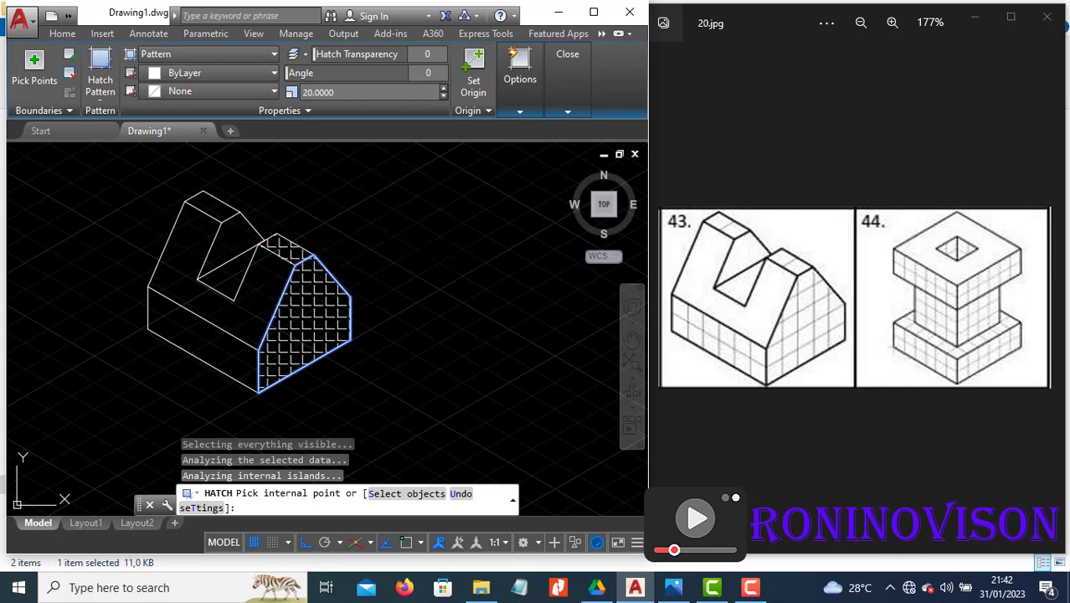
click(227, 201)
click(213, 326)
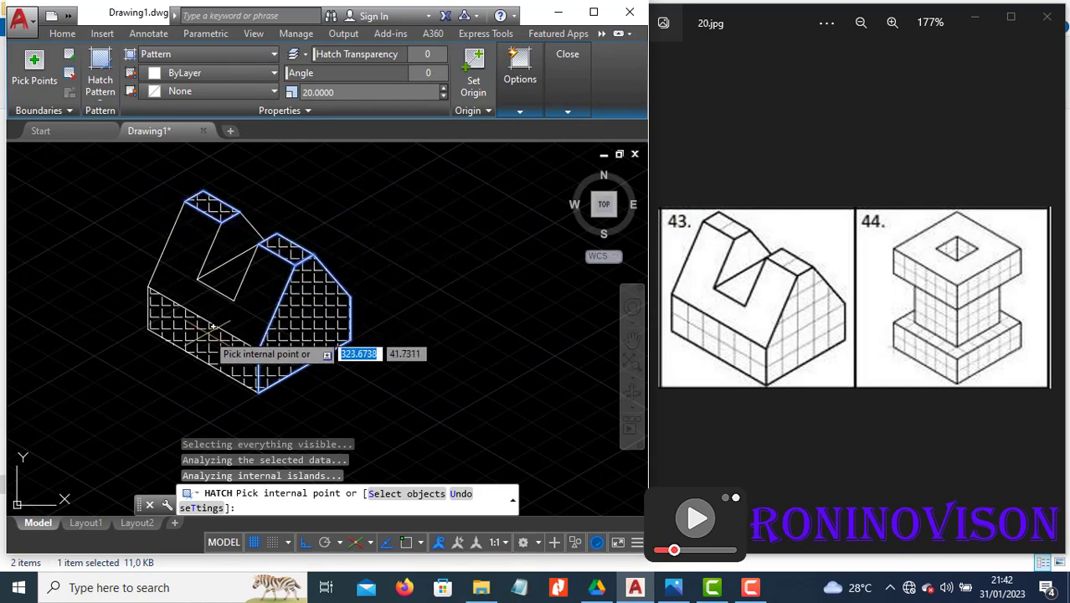
key(Escape)
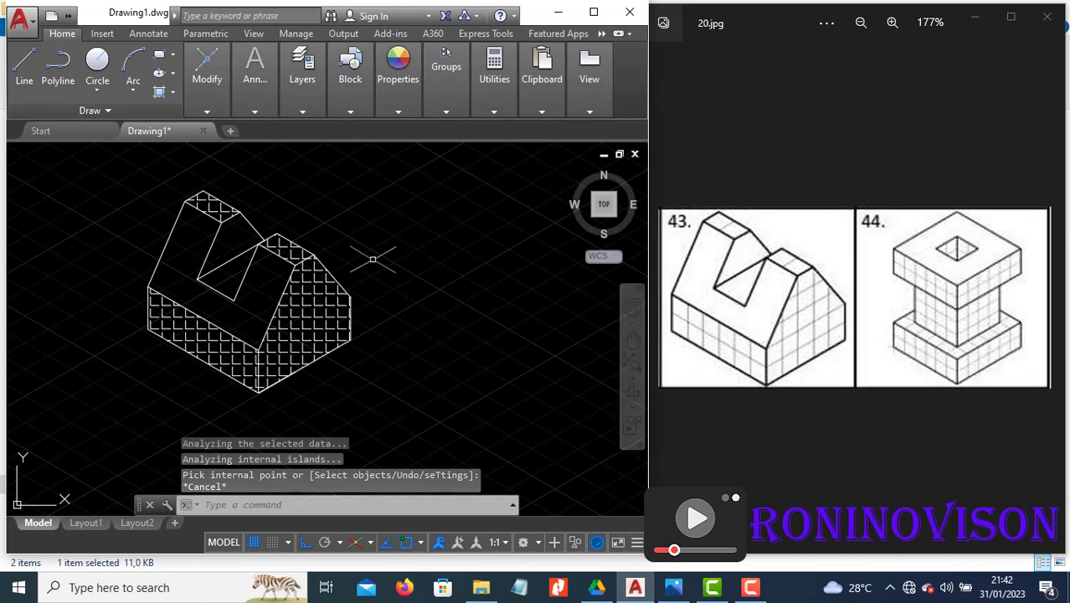
- Draw figure 44's lower slab right face beside the finished block as a closed isometric outline 60 units long and 20 high
middle_drag(364, 276, 299, 300)
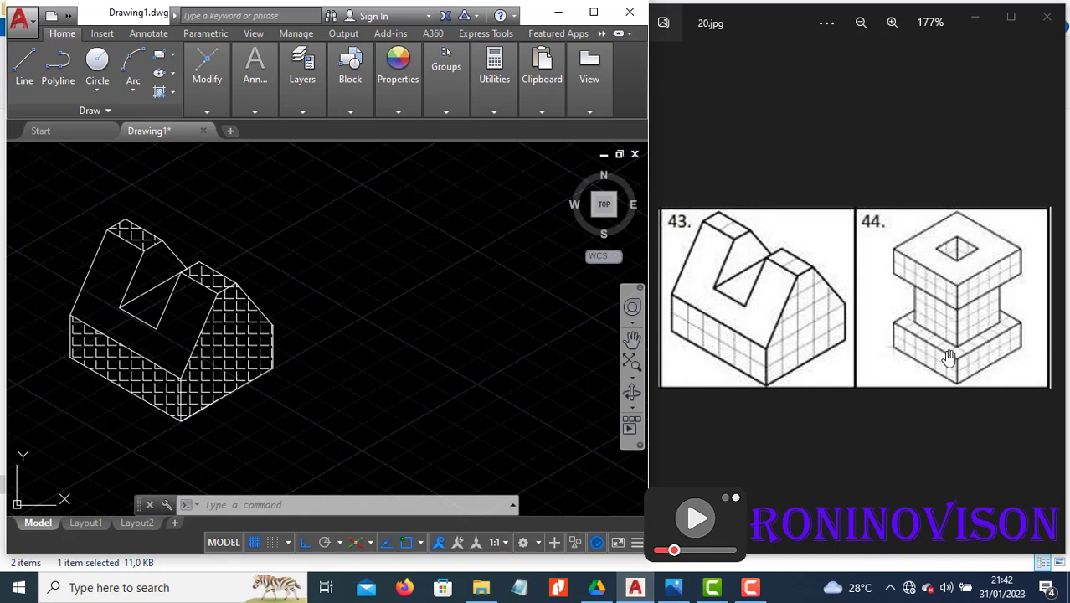
text(l)
key(Return)
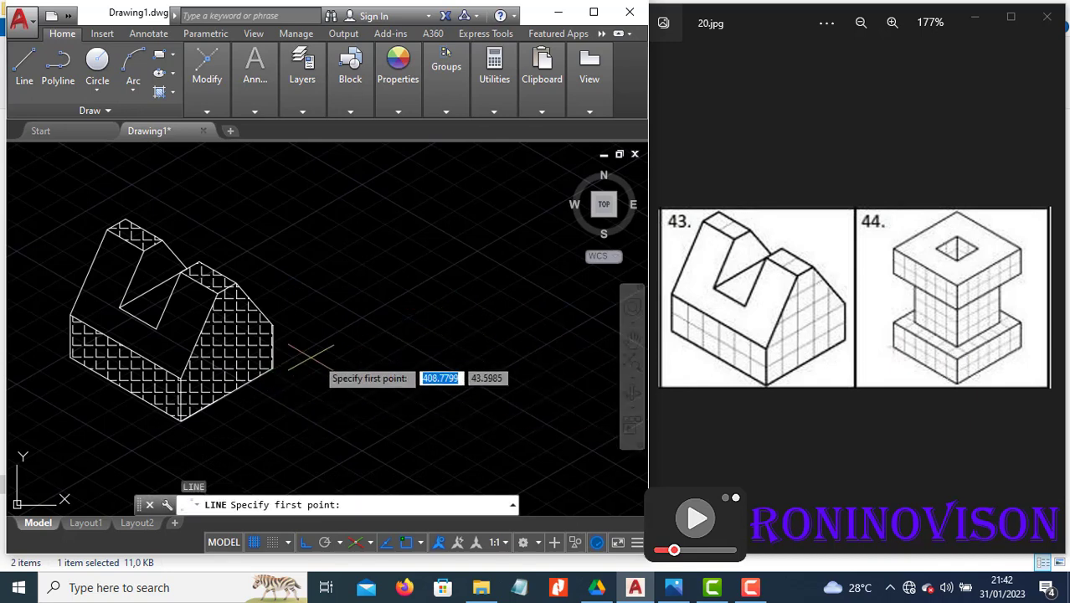
middle_drag(383, 346, 269, 345)
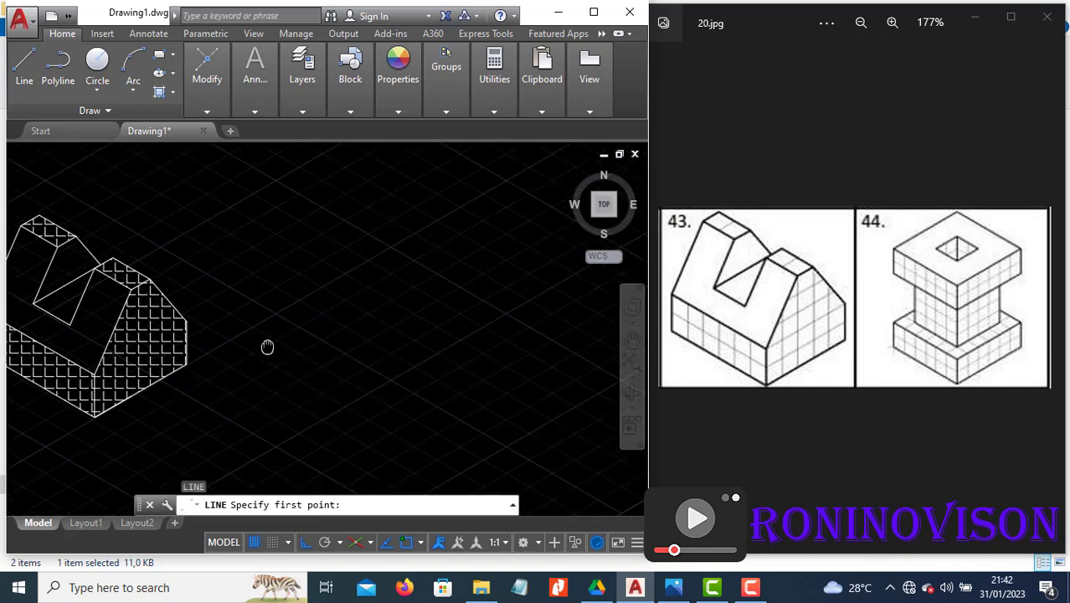
click(352, 405)
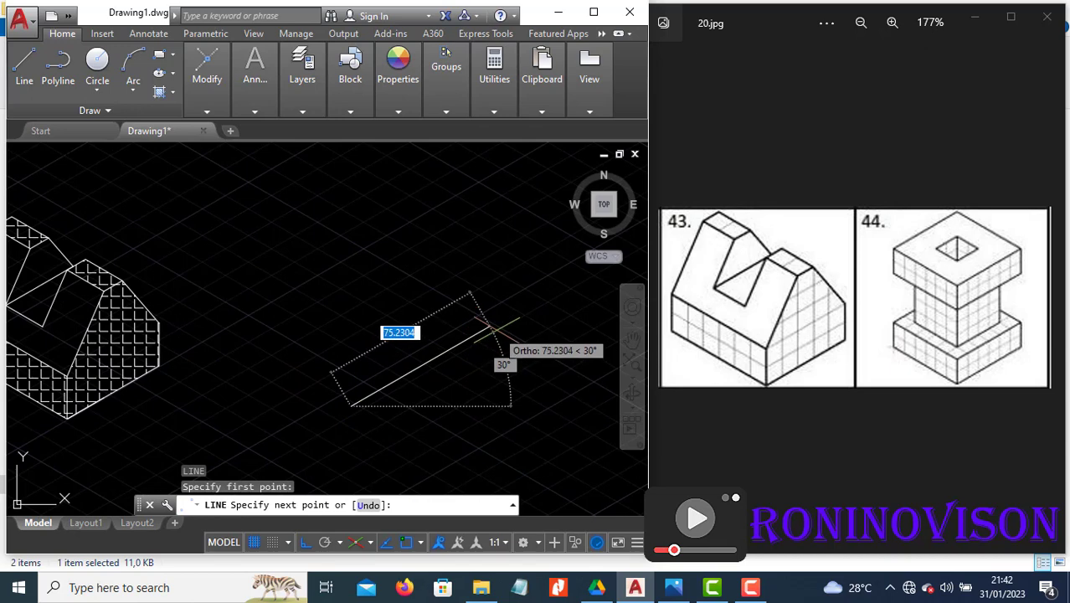
text(60)
key(Return)
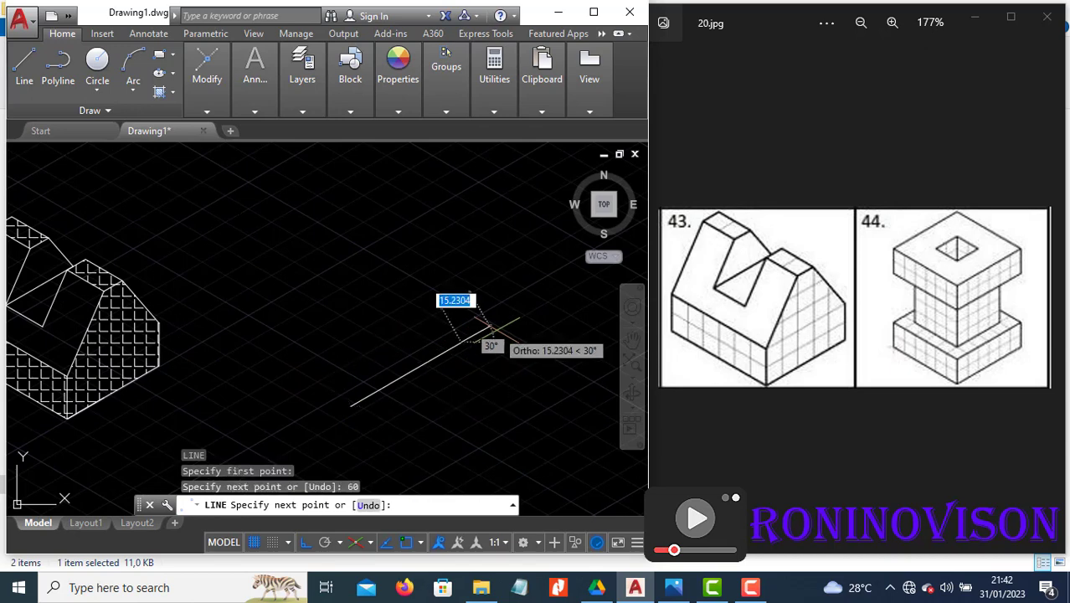
key(F5)
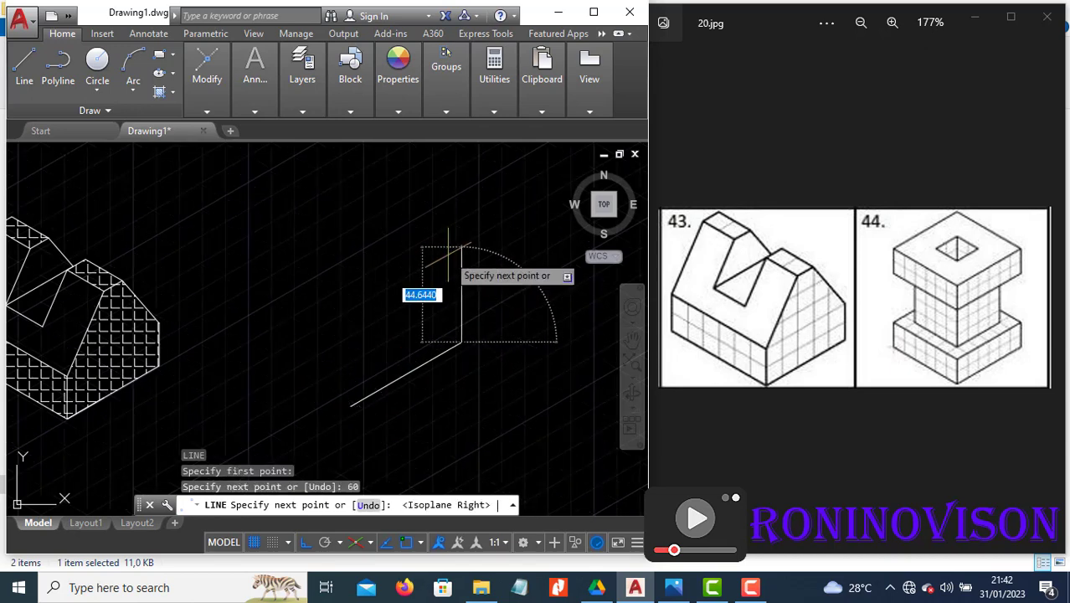
text(20)
key(Return)
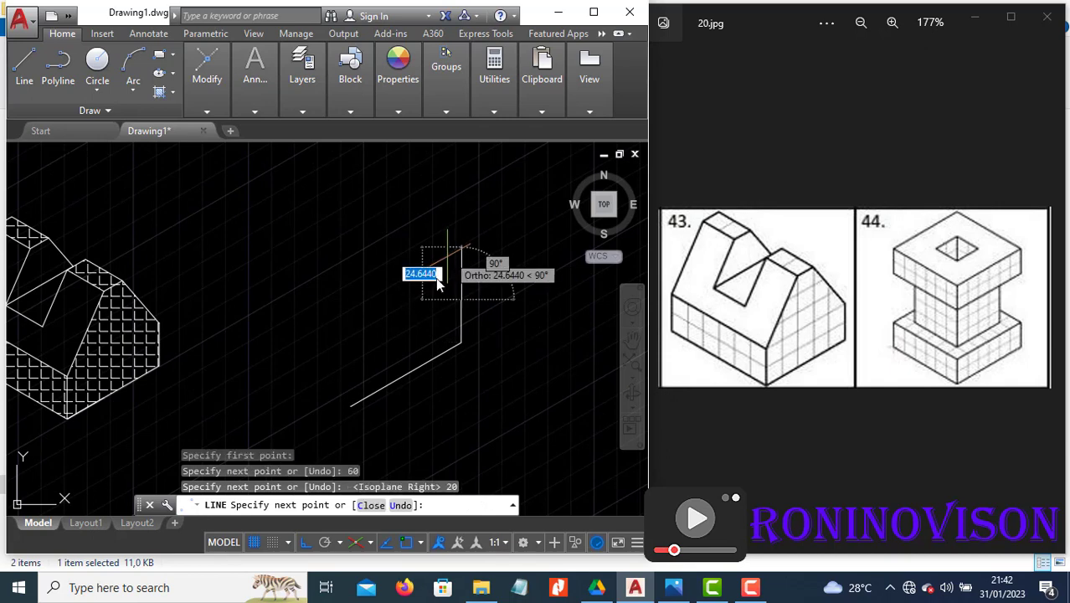
text(60)
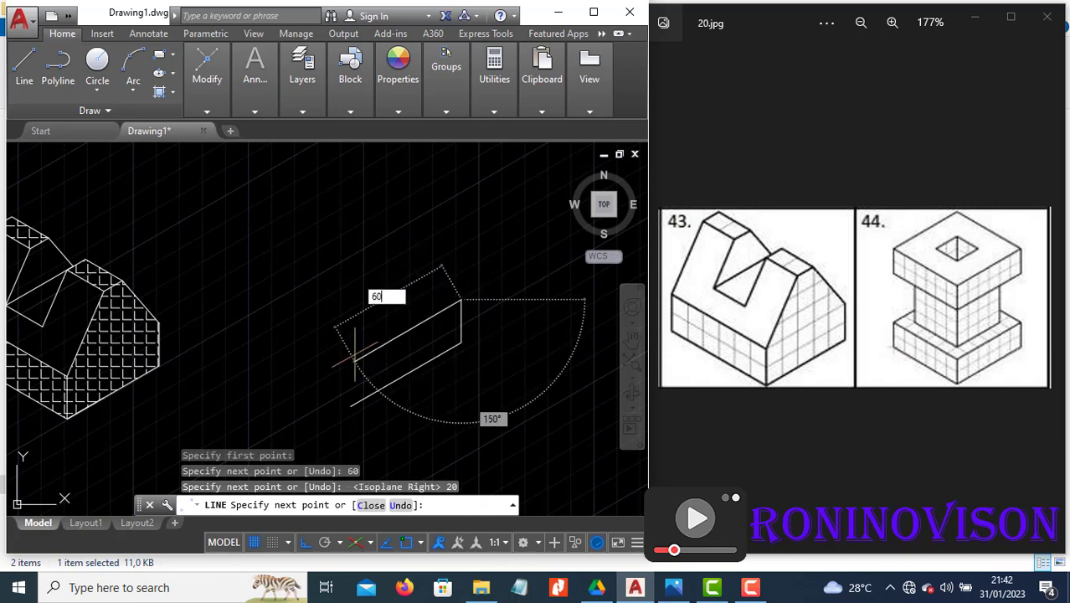
key(Return)
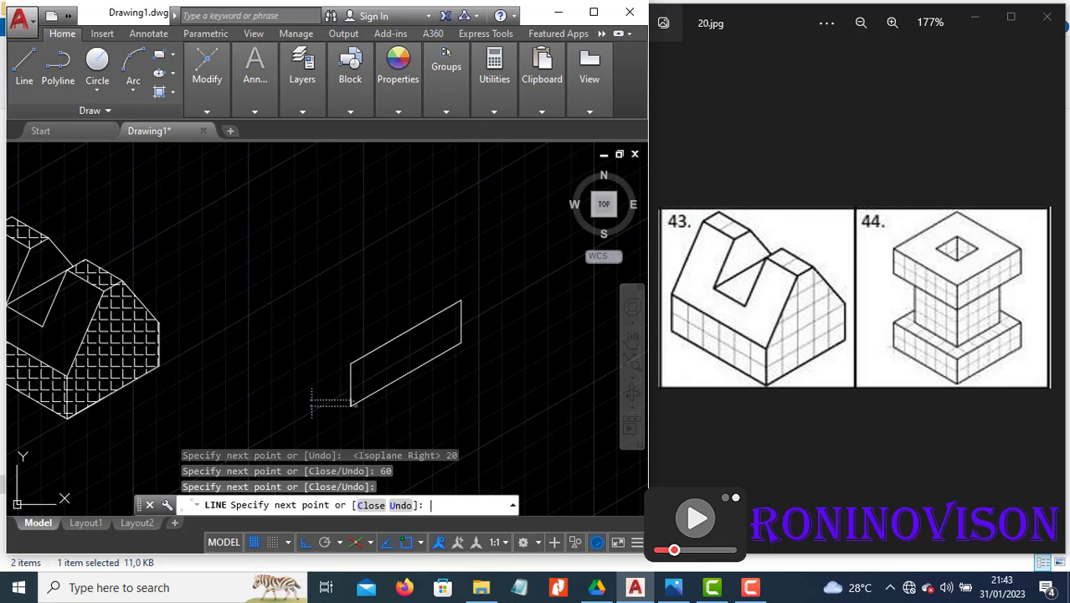
key(Return)
- Draw the lower slab's left face from the front bottom corner, 60 units long and 20 high, closing at the front top corner
key(Return)
click(351, 407)
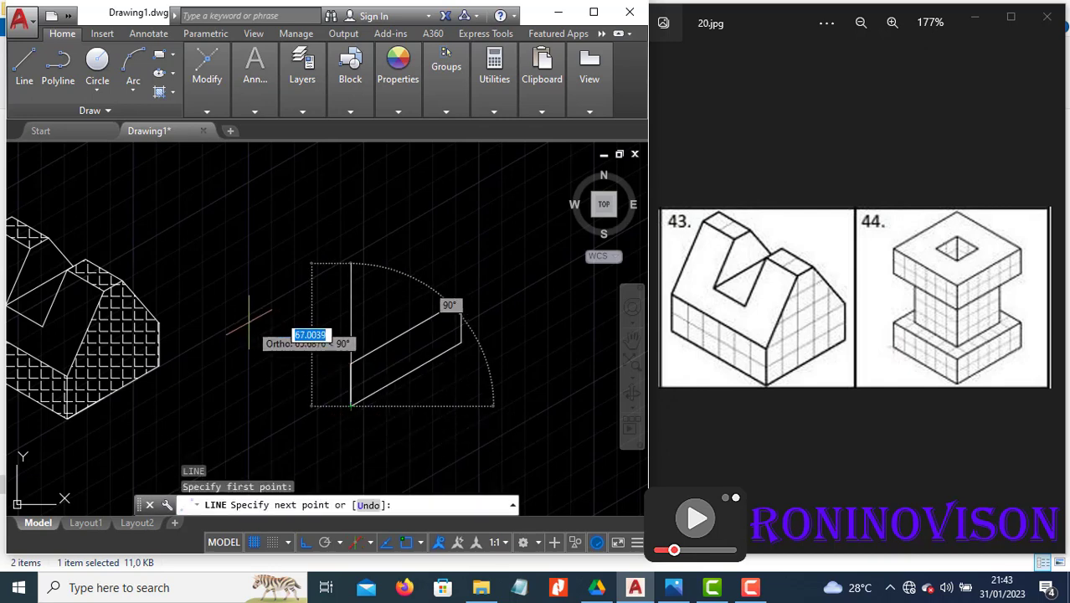
key(F5)
text(60)
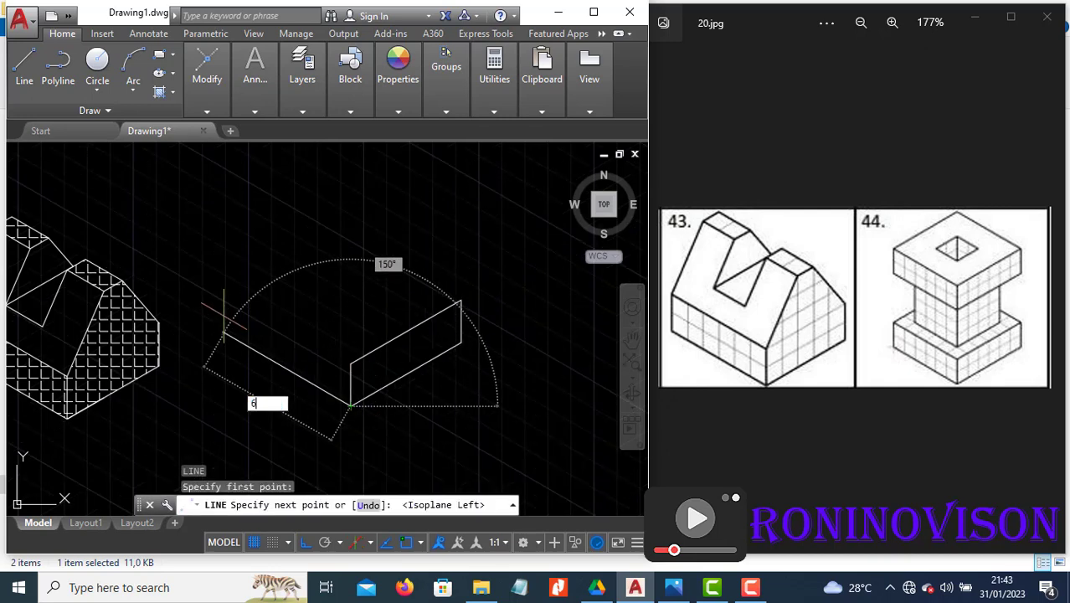
key(Return)
text(2)
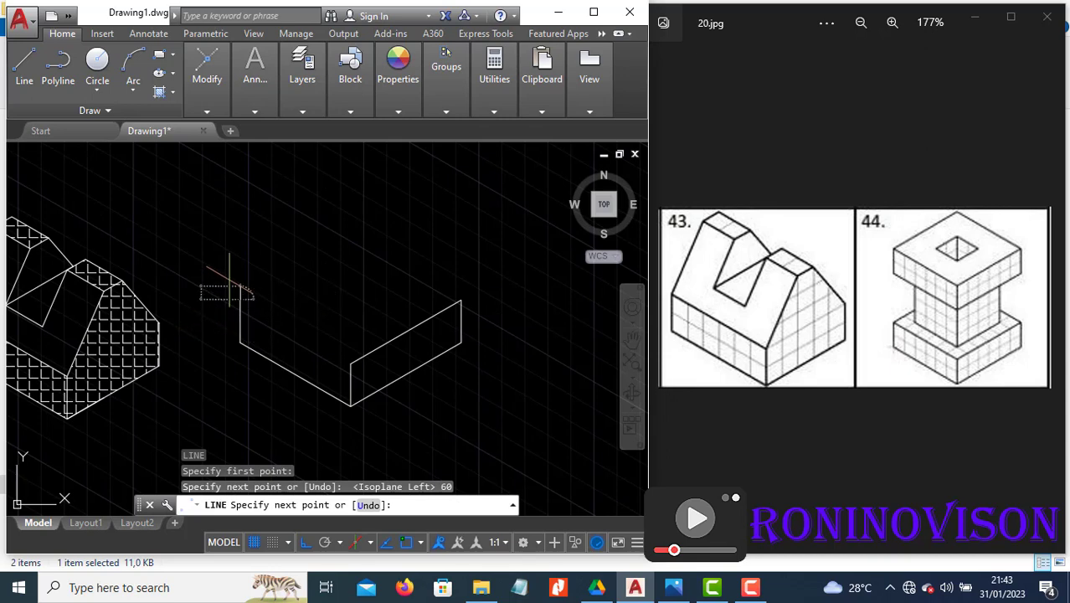
text(0)
key(Return)
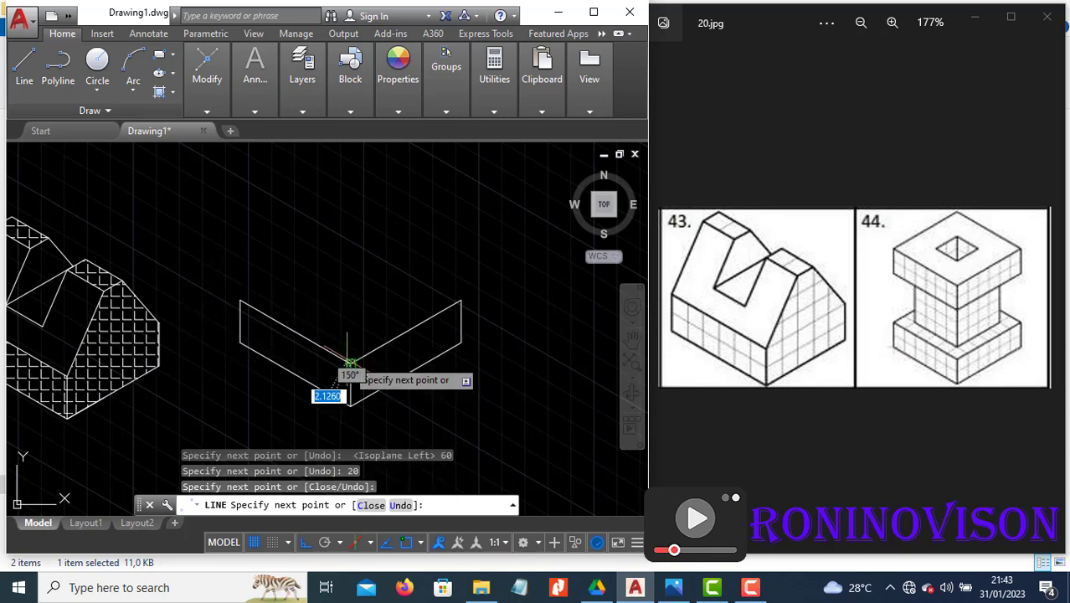
key(Escape)
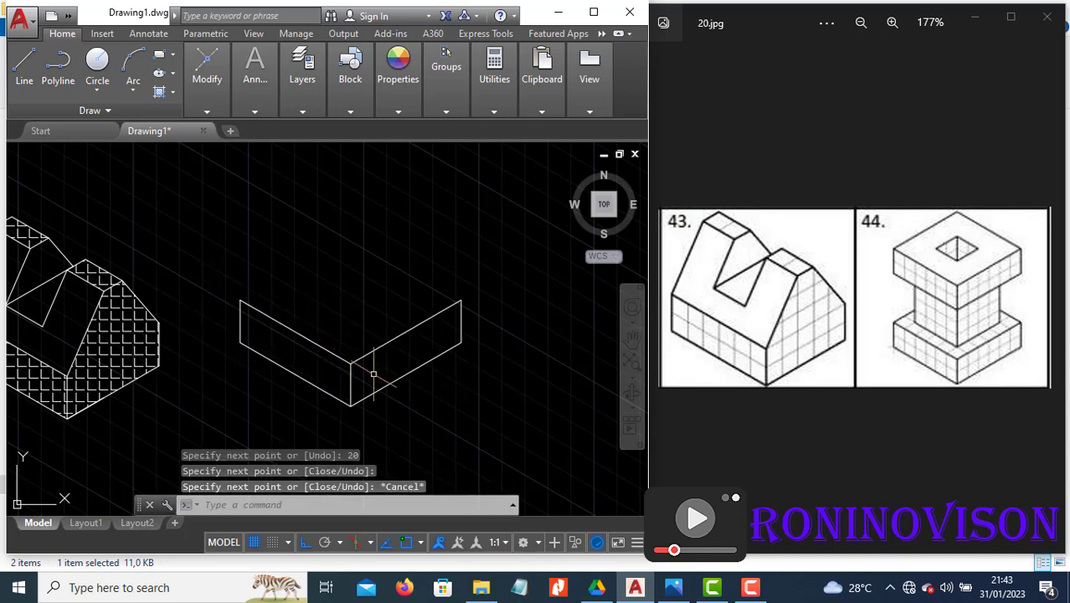
- From the slab's front top corner, draw a line 10 units along the right top edge and 10 units inward parallel to the left edge
key(Return)
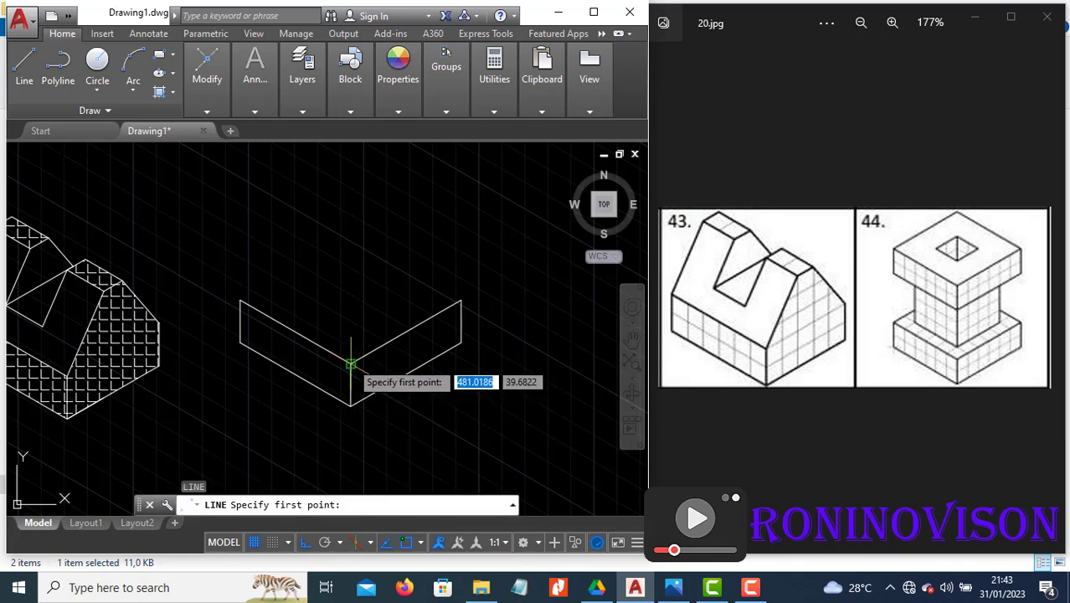
click(351, 364)
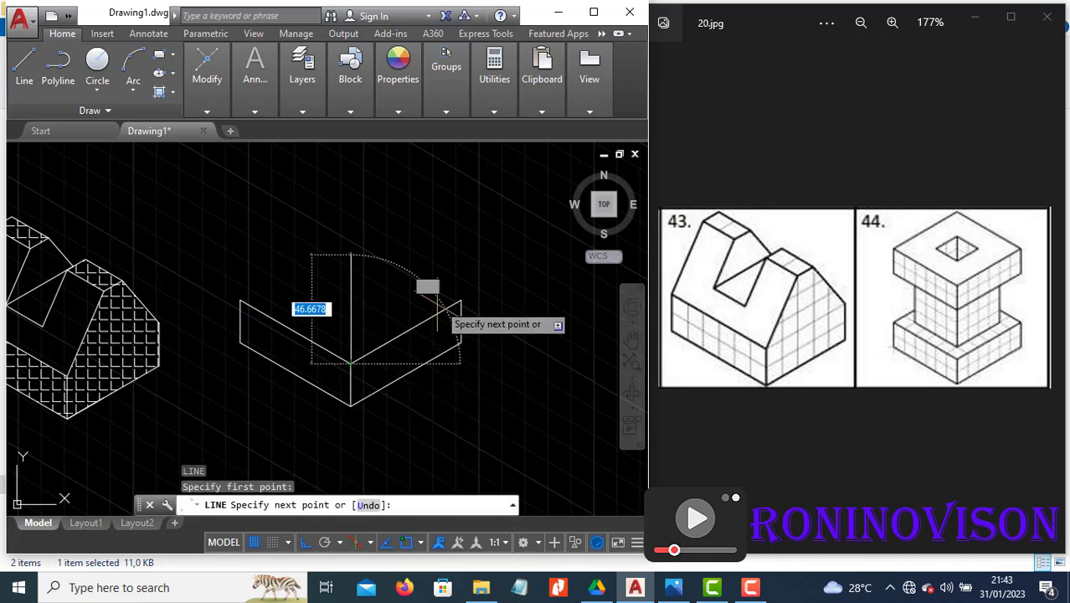
text(10)
key(Return)
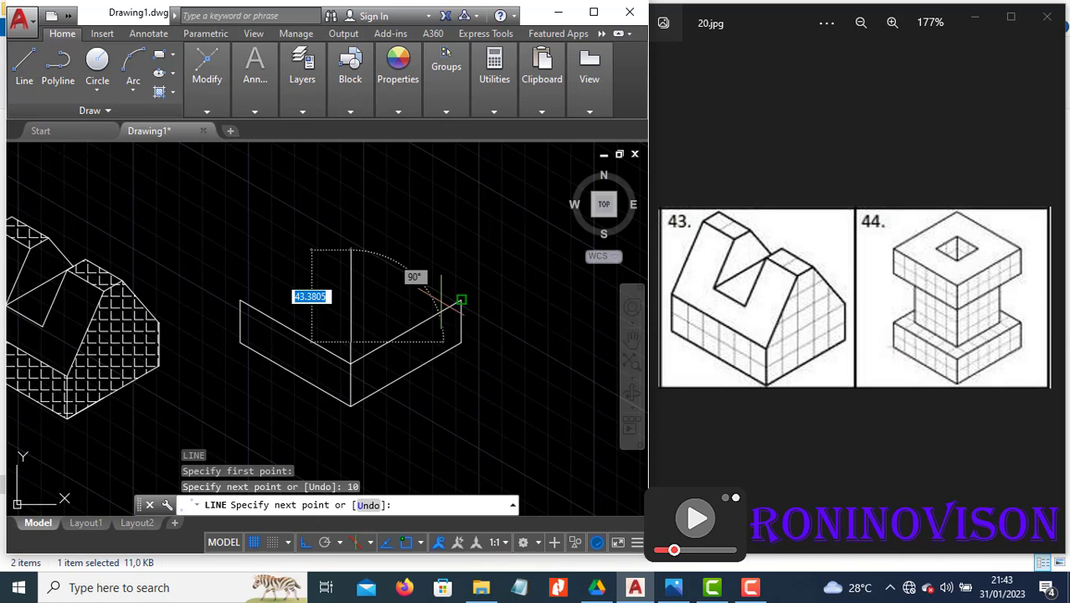
key(ctrl+z)
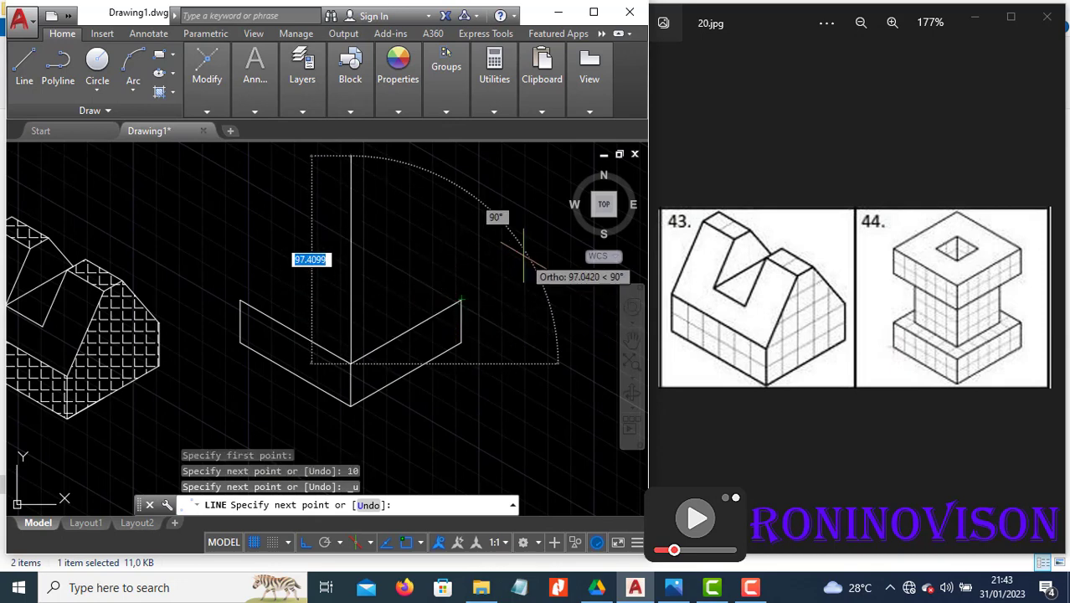
key(F5)
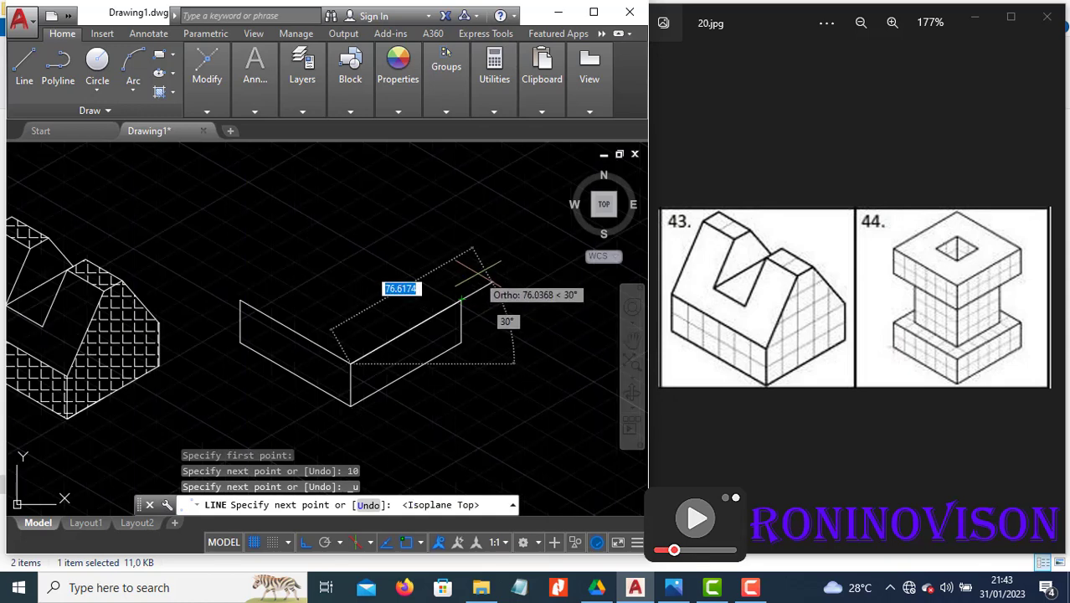
text(10)
key(Return)
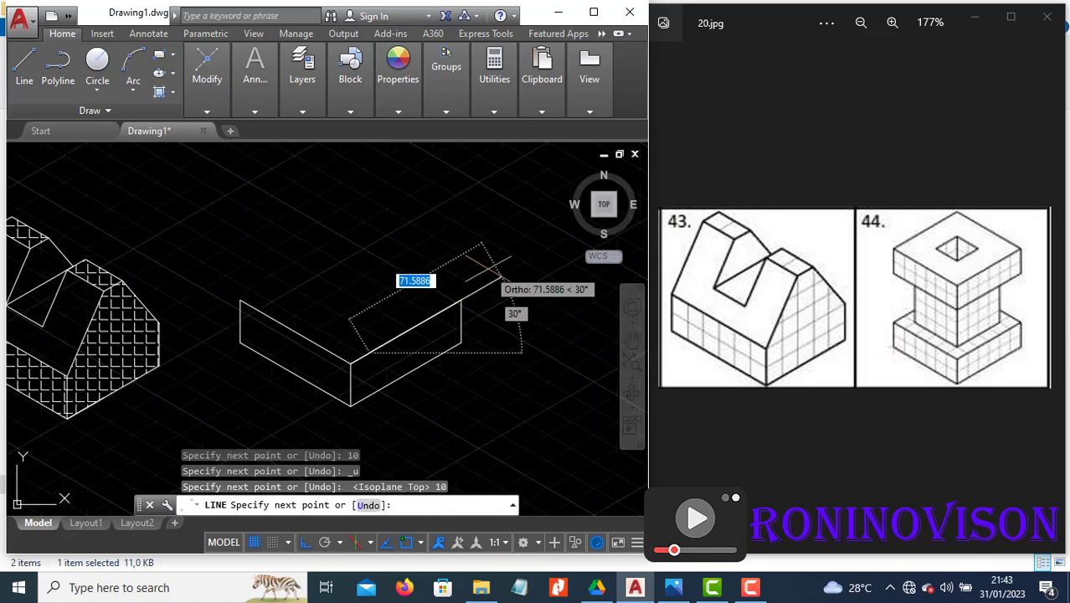
text(10)
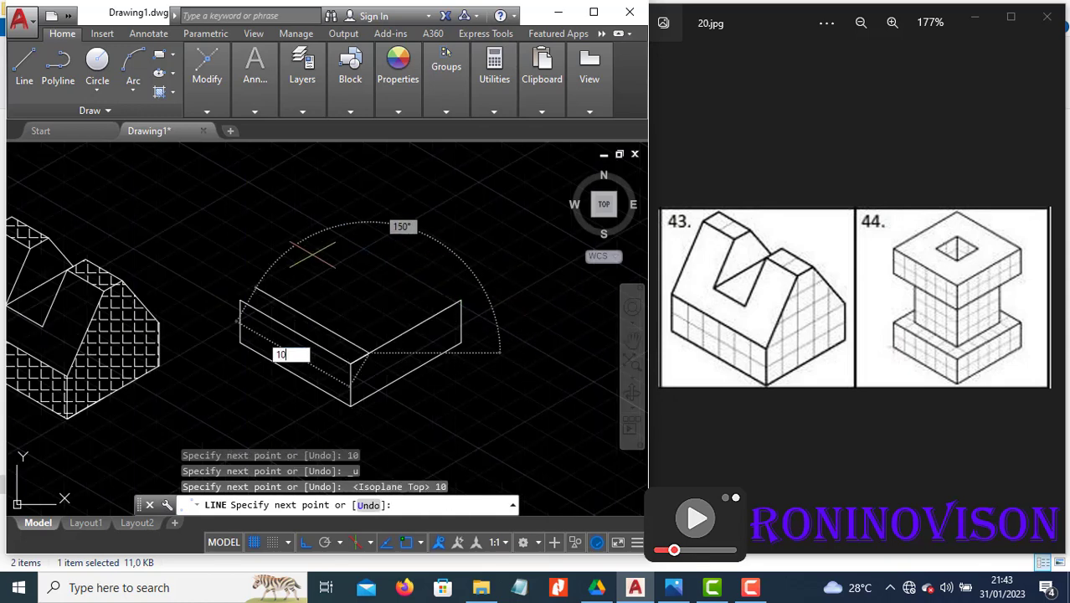
key(Return)
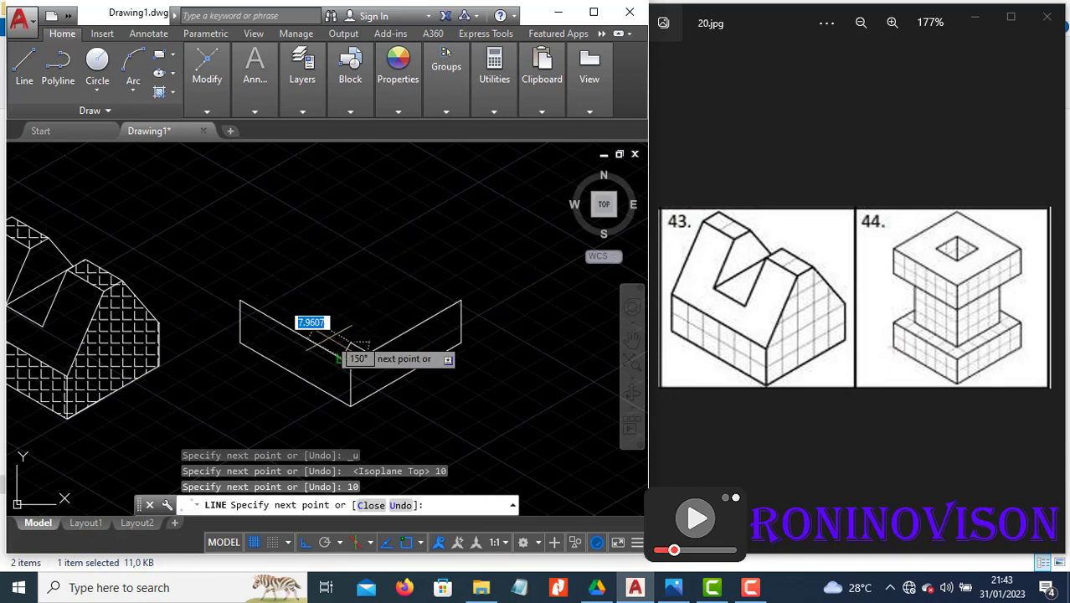
- Continue from the inset corner with a 40-unit line parallel to the slab's right top edge
scroll(335, 347, up, 2)
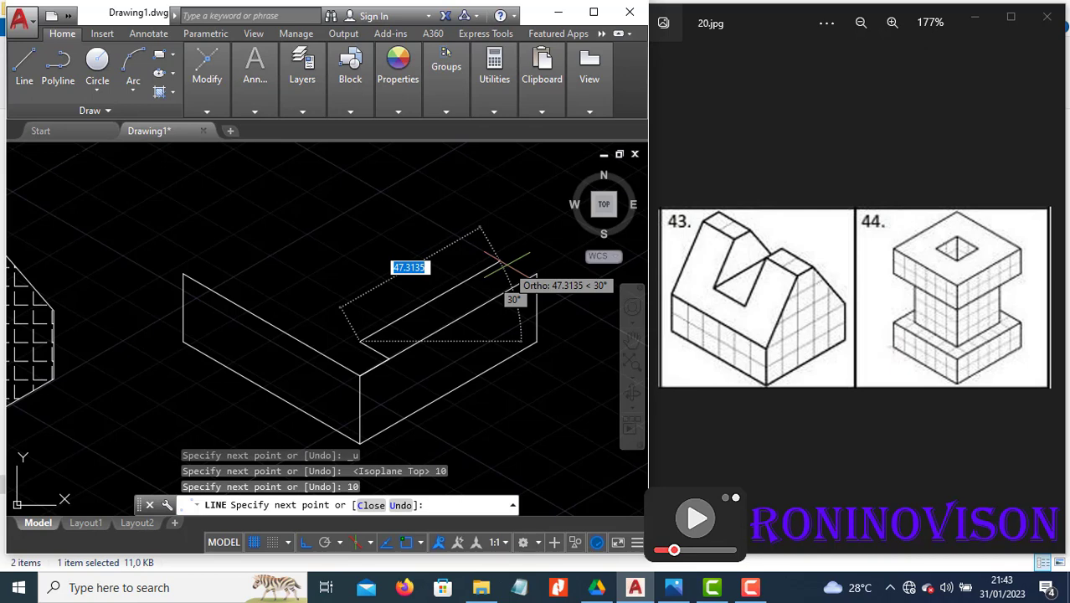
text(40)
key(Return)
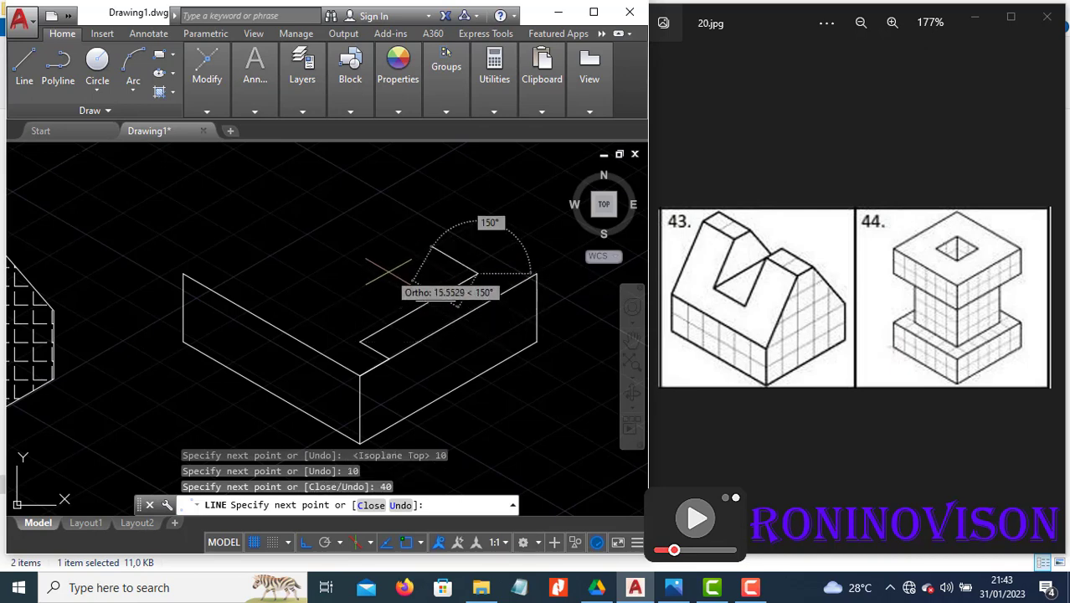
key(Escape)
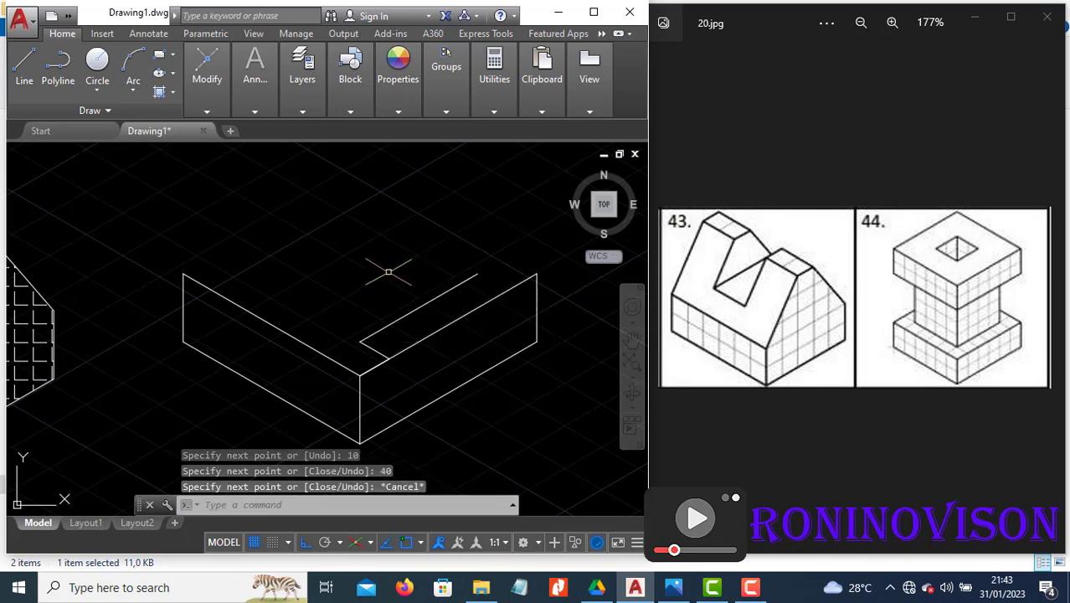
- Draw a 40-unit line from the inset corner parallel to the slab's left top edge, and erase the short inward construction line
key(Return)
click(360, 342)
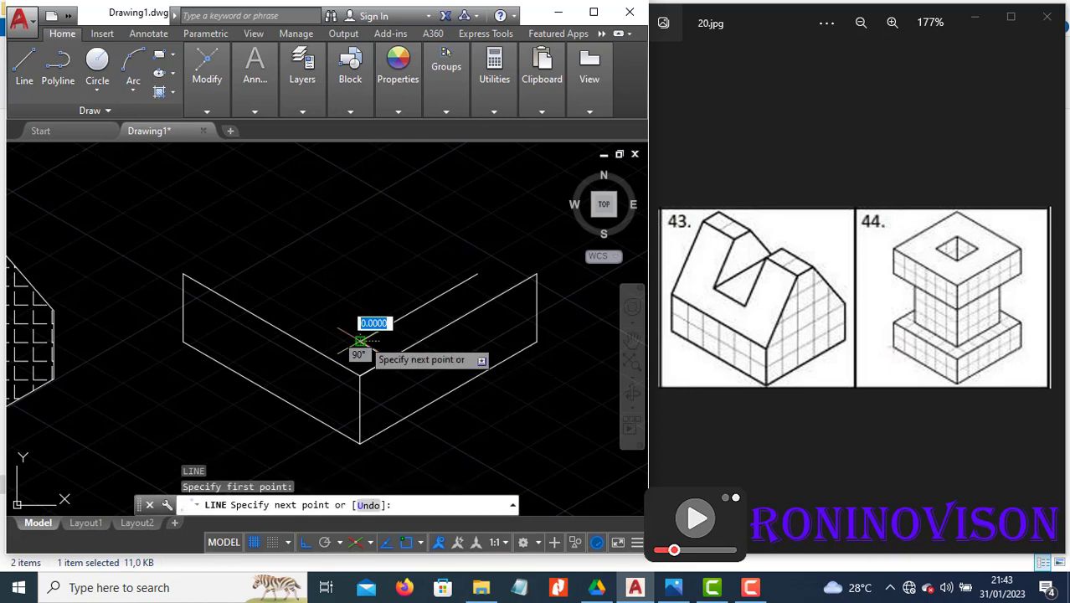
text(40)
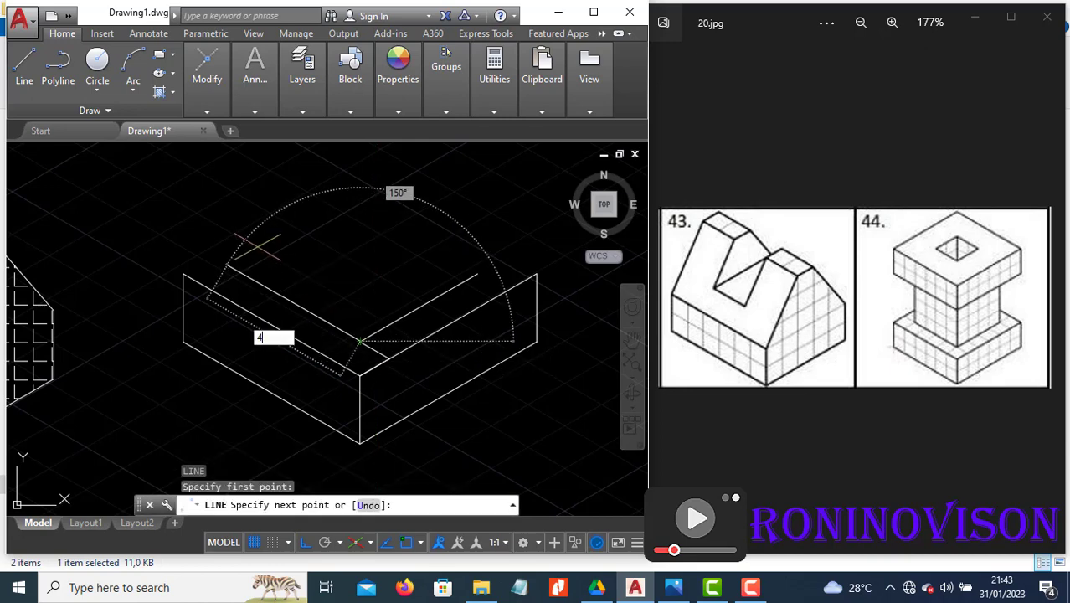
key(Return)
key(Return)
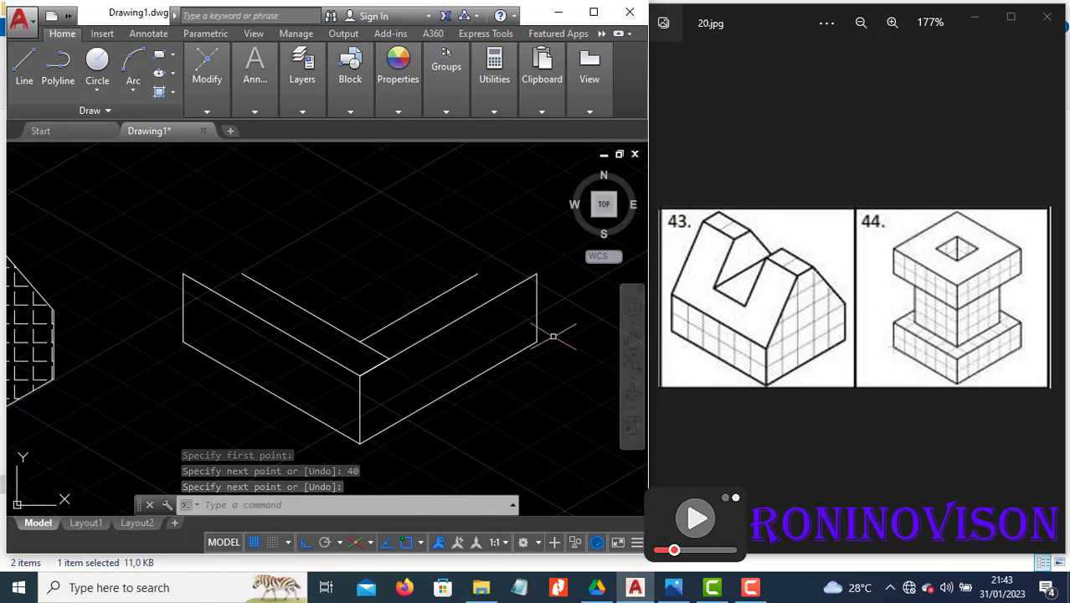
click(381, 355)
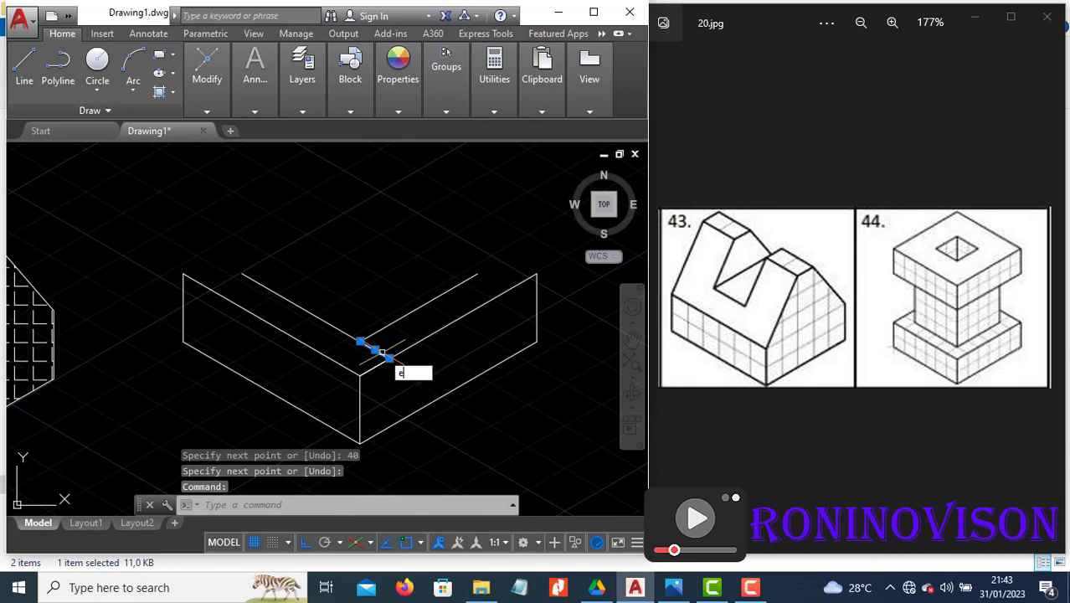
key(Return)
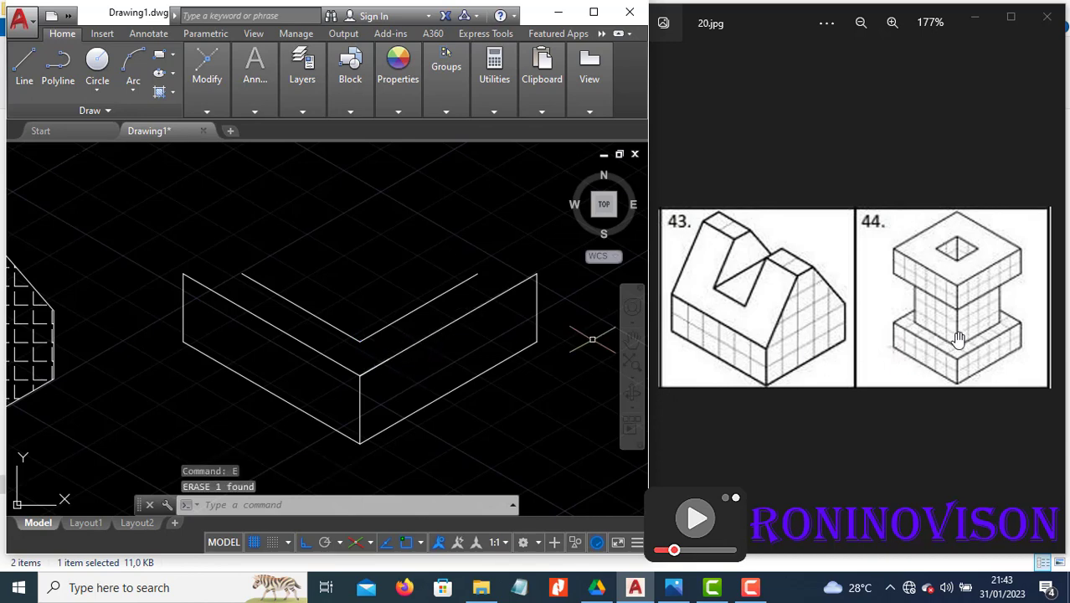
- Draw the column's right face from the inset corner, 30 units high and 40 wide, closing at the end of the right base line
text(l)
key(Return)
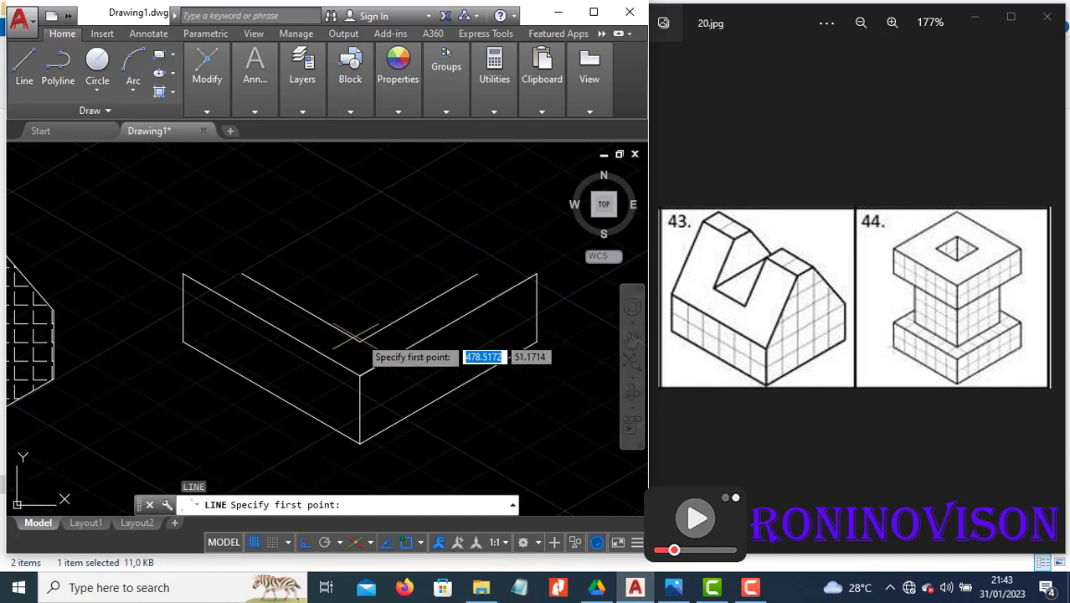
click(360, 340)
key(F5)
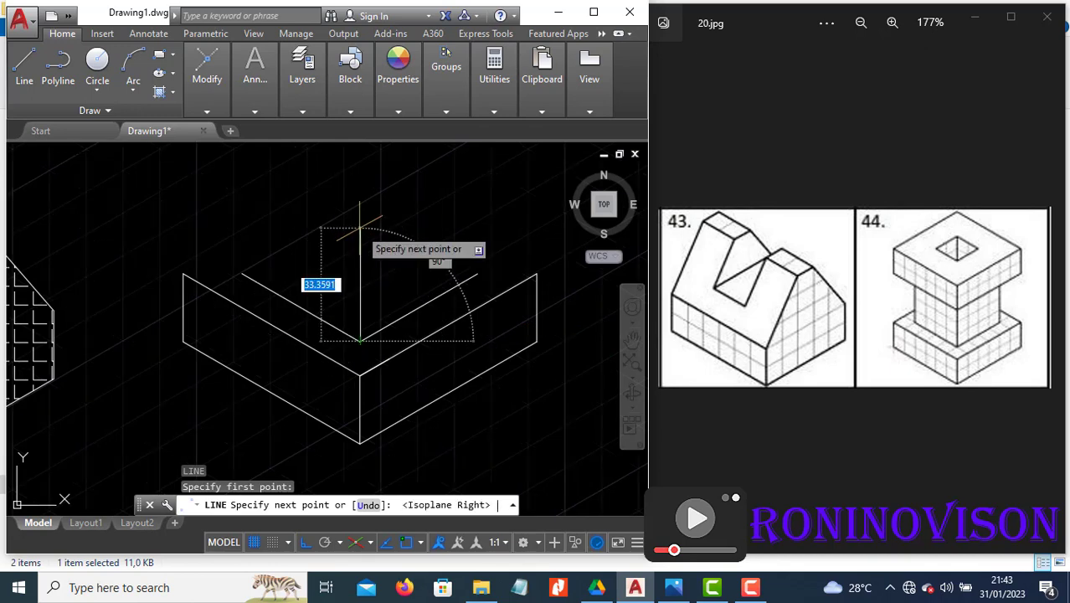
text(3)
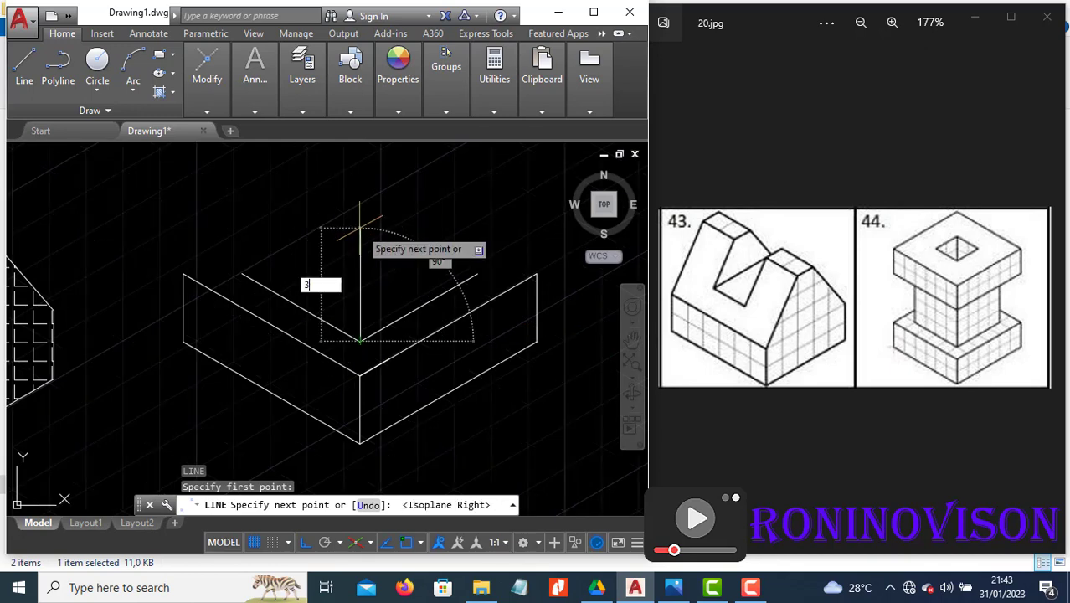
text(0)
key(Return)
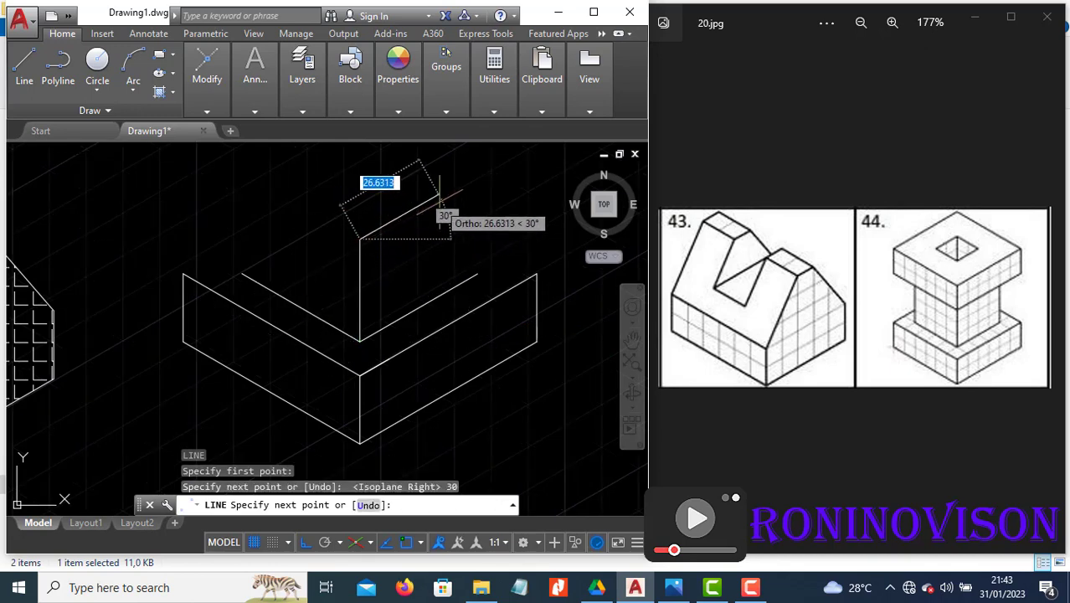
text(40)
key(Return)
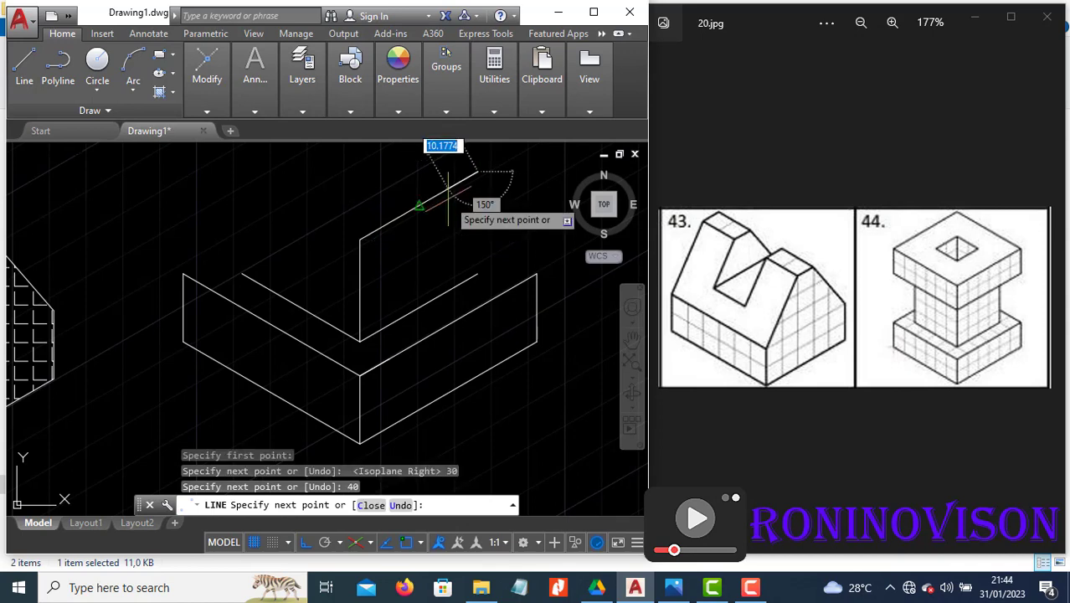
click(478, 274)
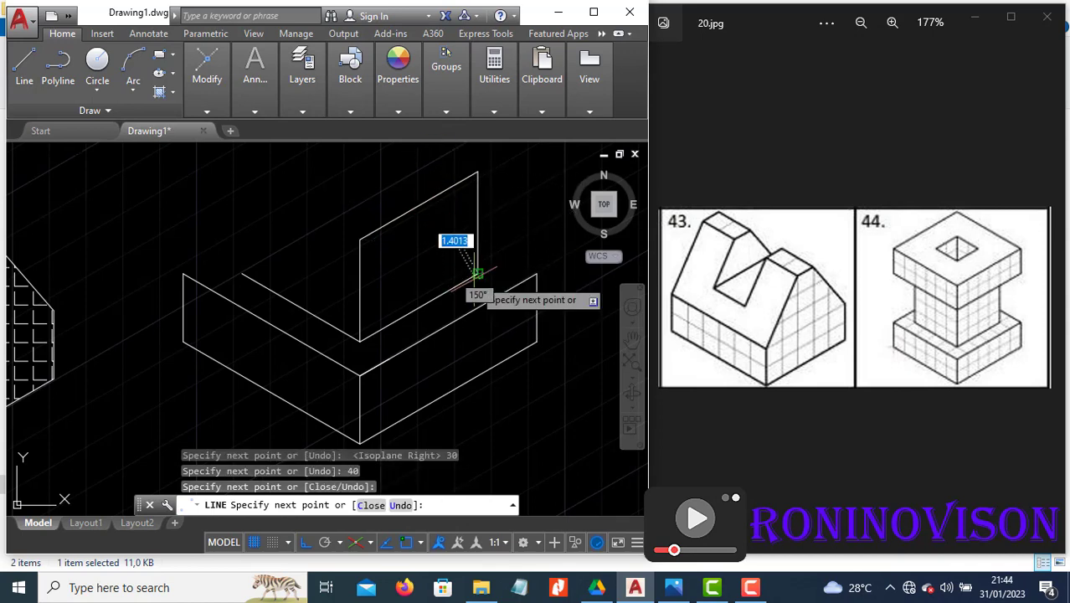
key(Return)
- Draw the column's left face with a 40-unit top edge from the front top corner and a vertical down to the left base line's end
key(space)
click(360, 240)
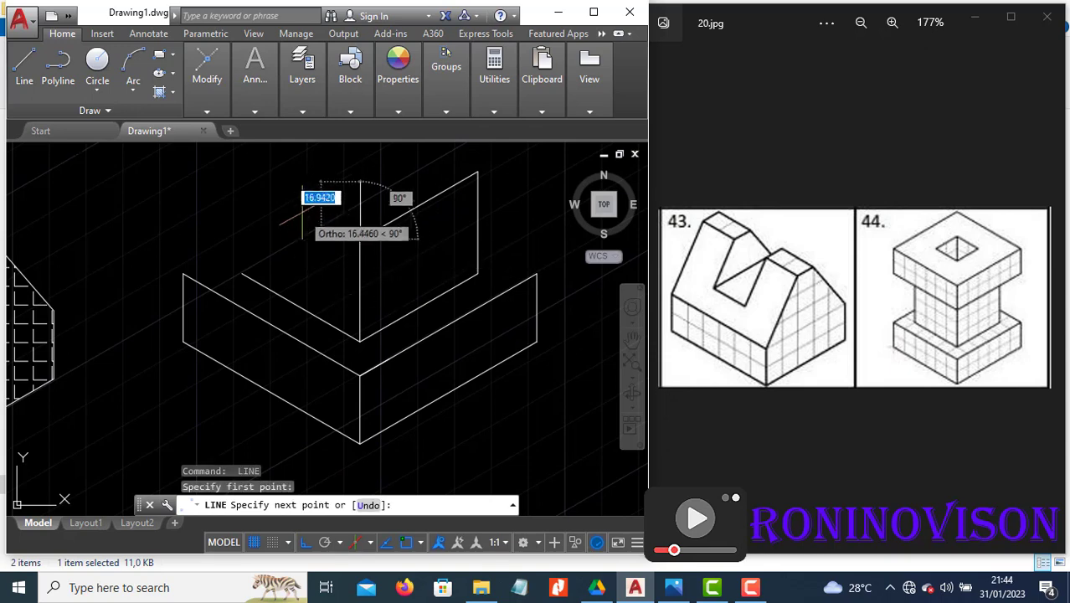
key(F5)
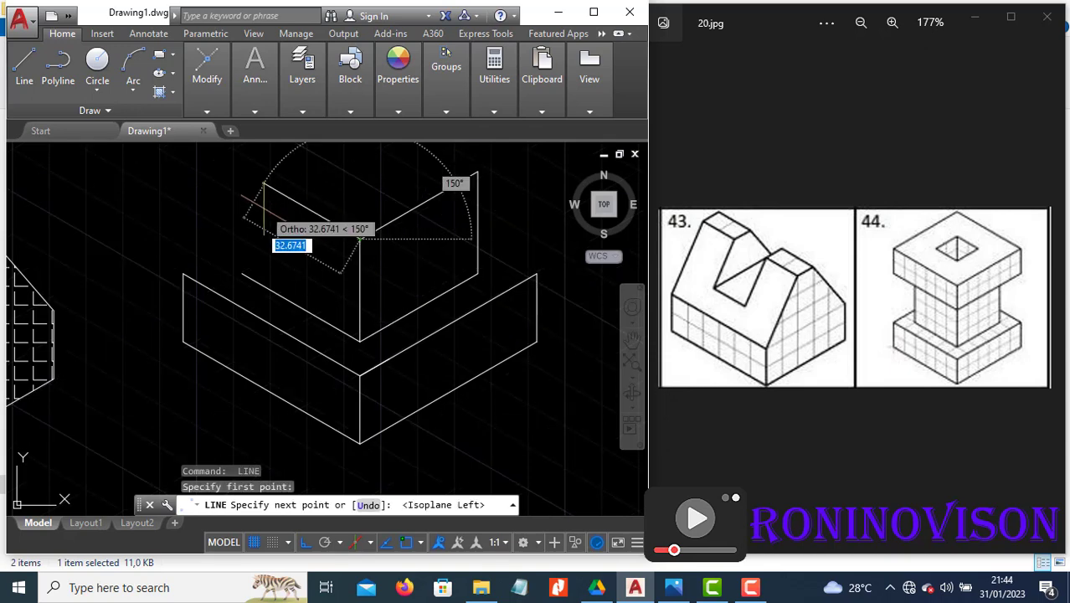
text(40)
key(Return)
click(242, 273)
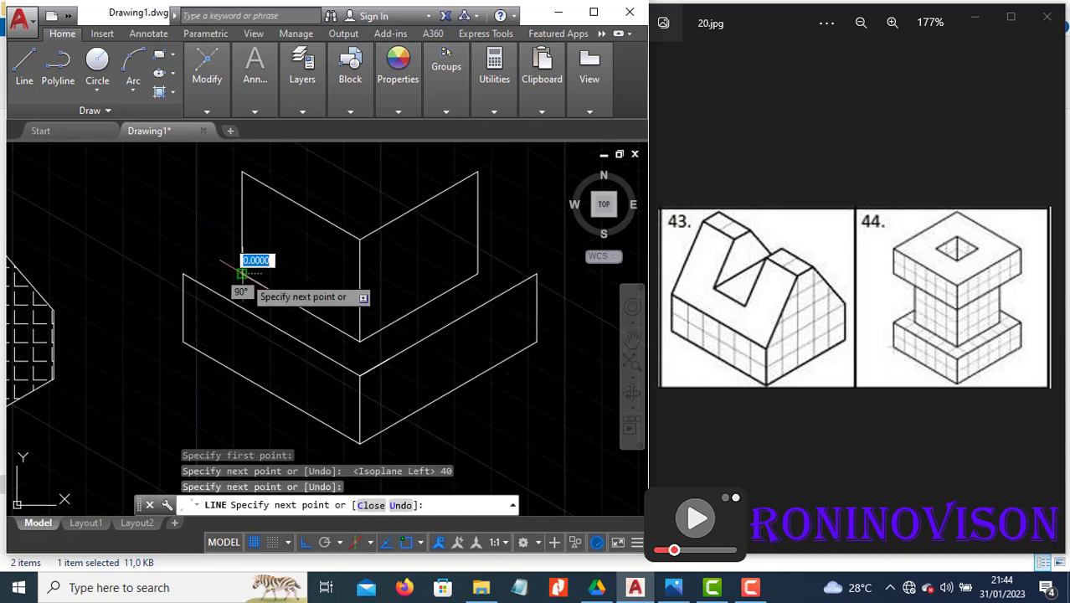
key(Return)
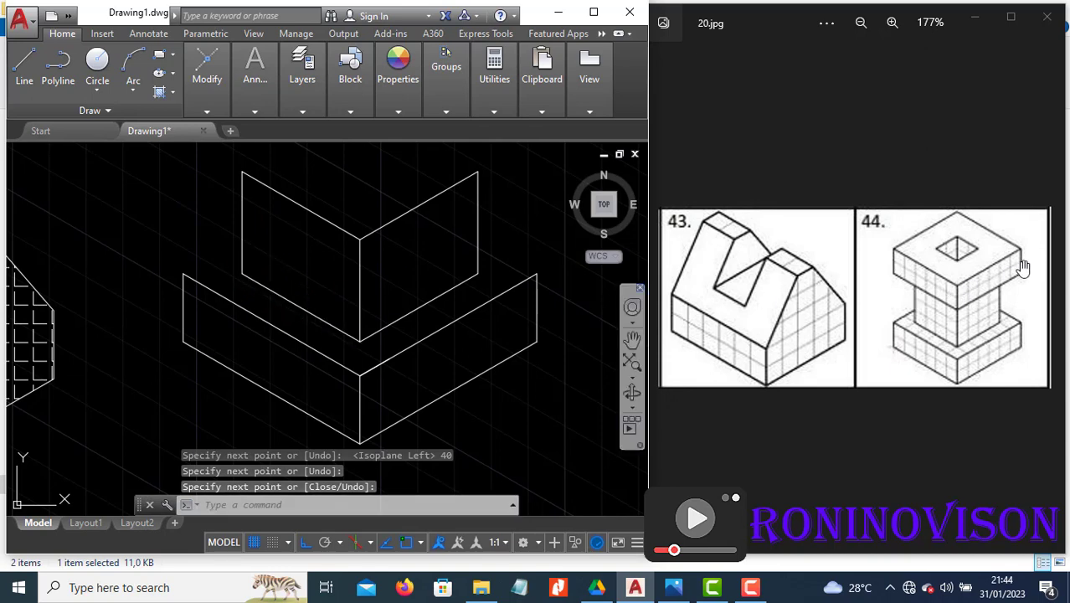
scroll(471, 382, down, 2)
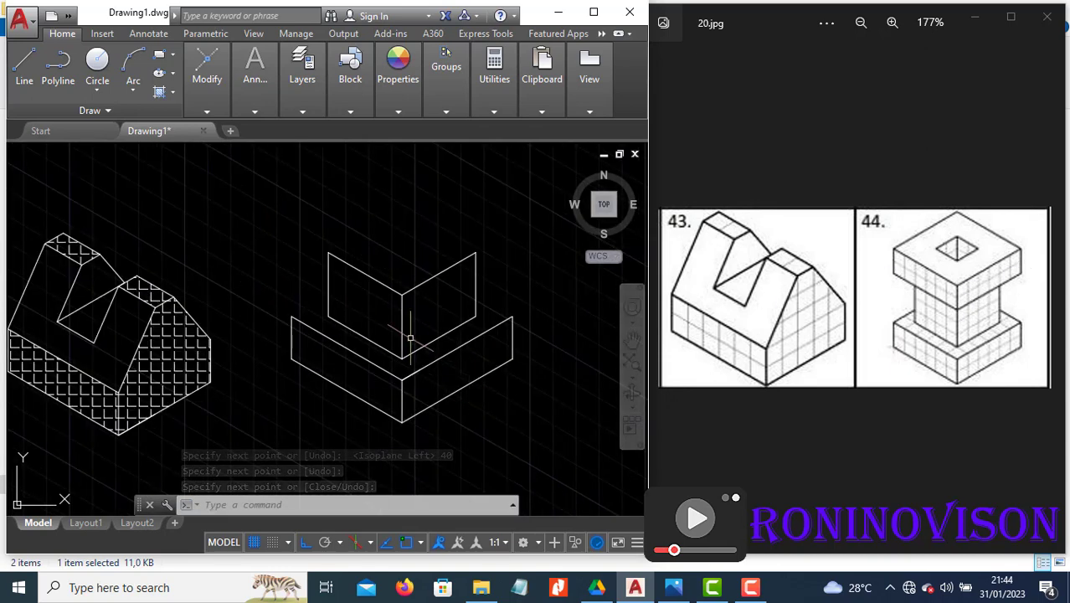
text(l)
key(Return)
click(402, 293)
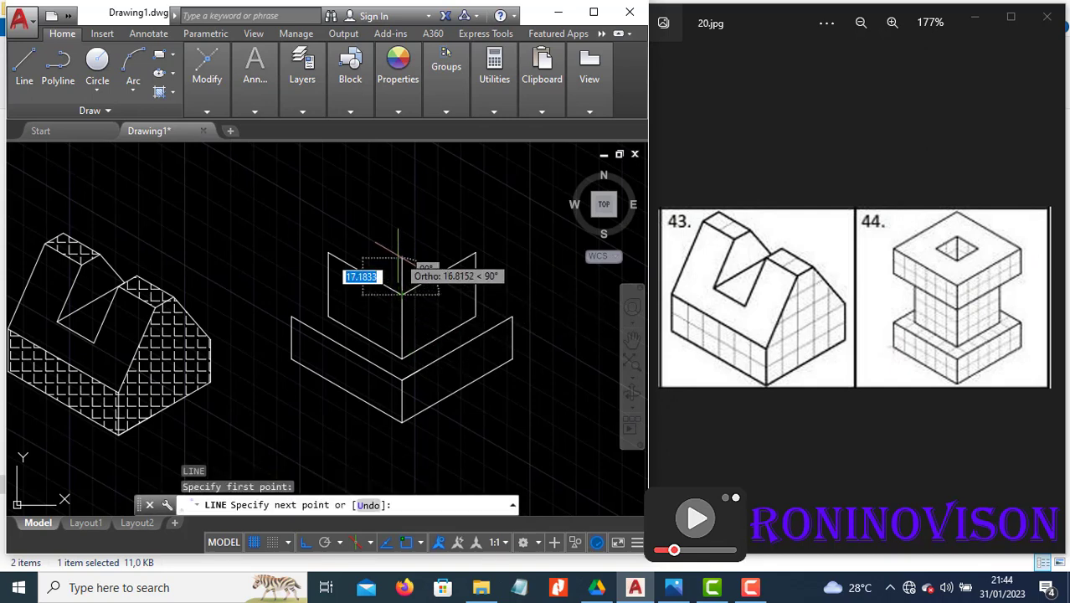
text(20)
key(Return)
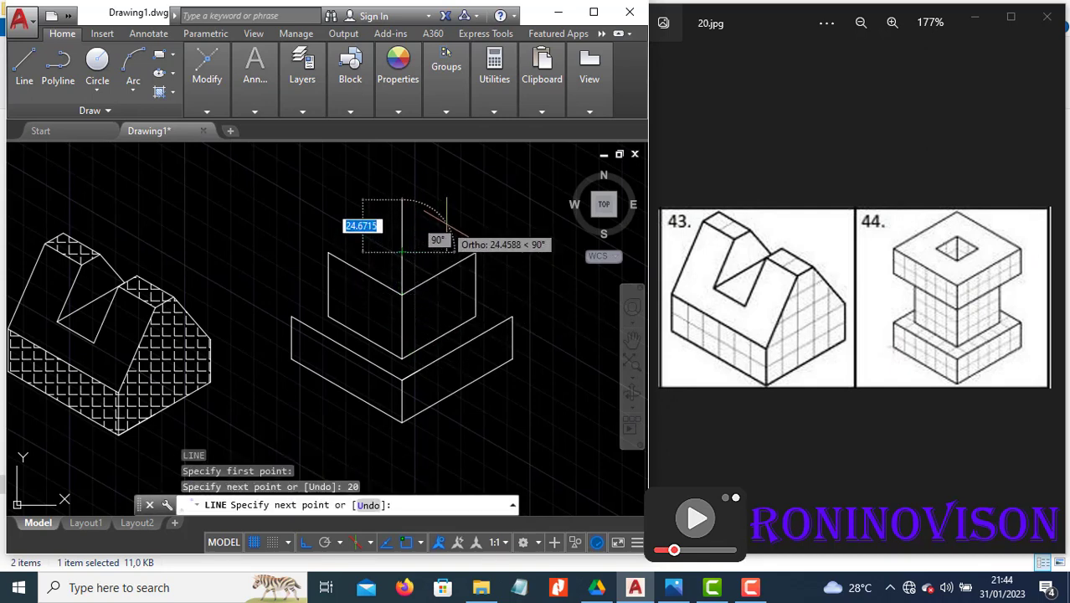
key(F5)
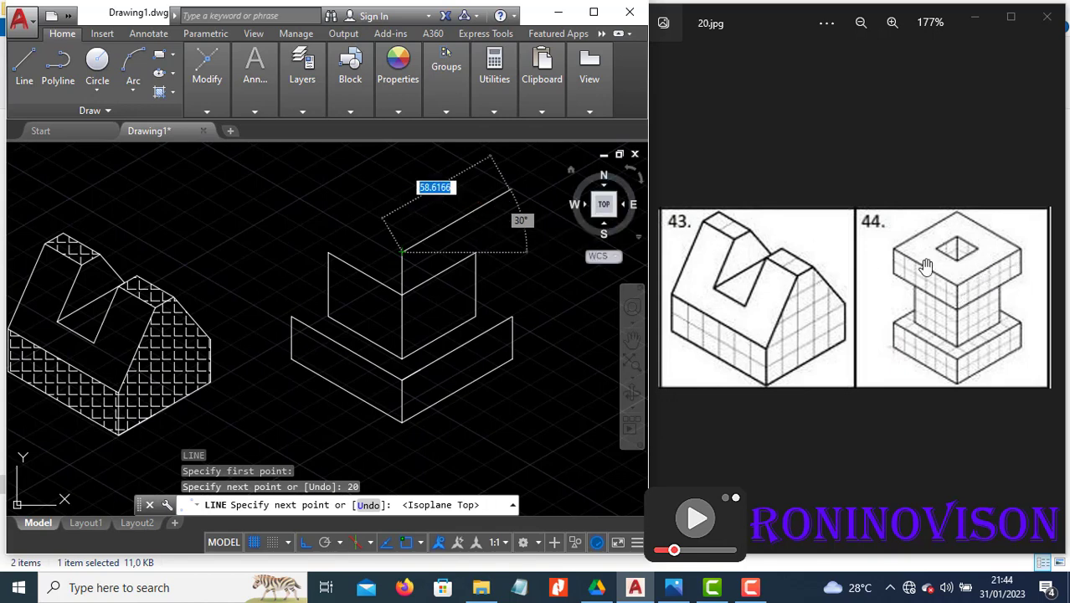
text(60)
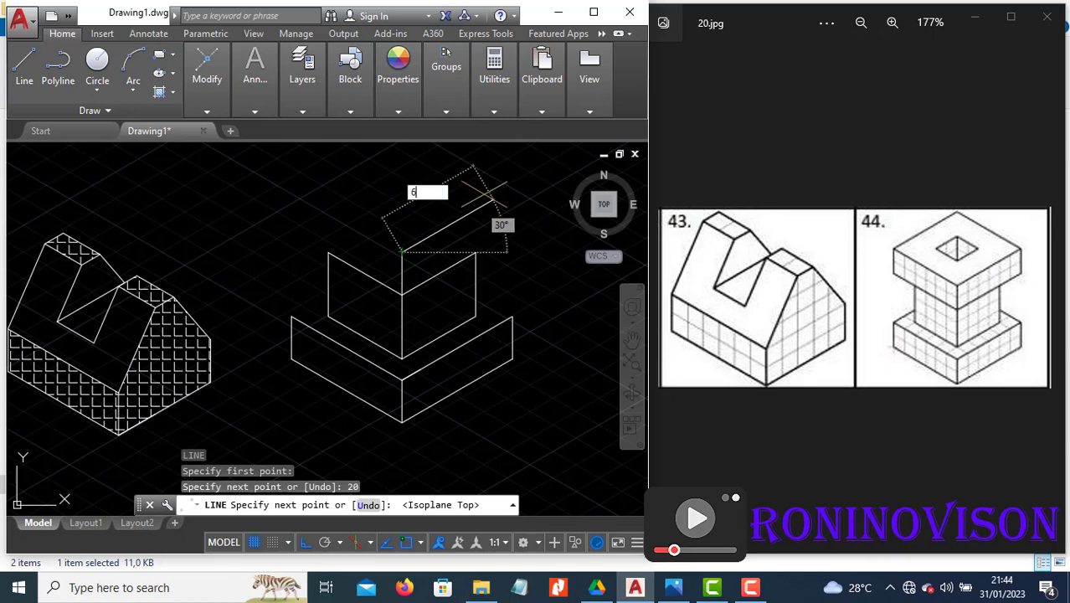
key(Return)
scroll(480, 289, down, 2)
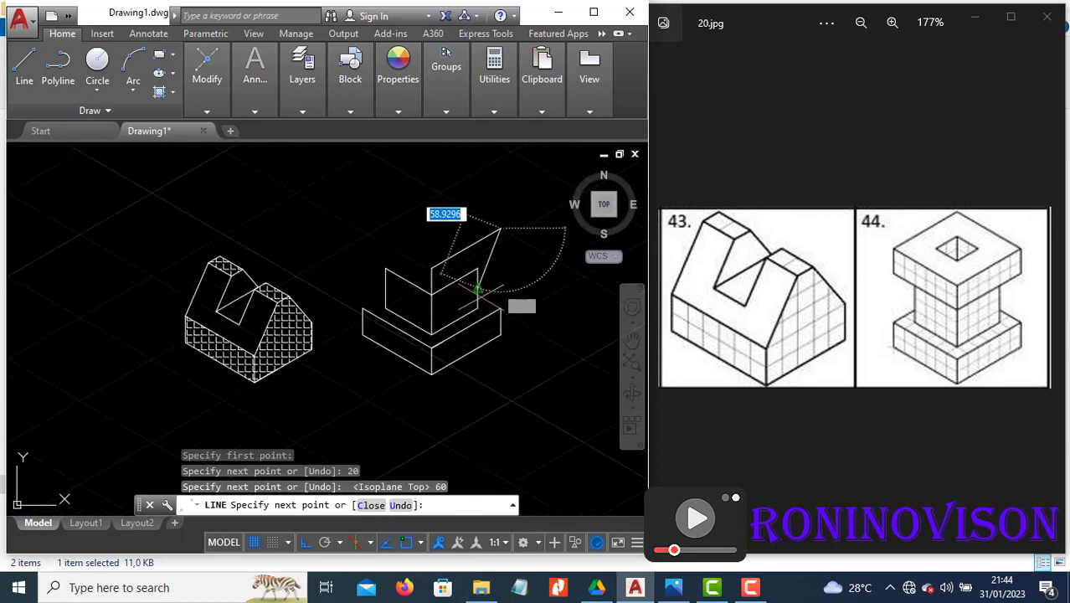
key(F5)
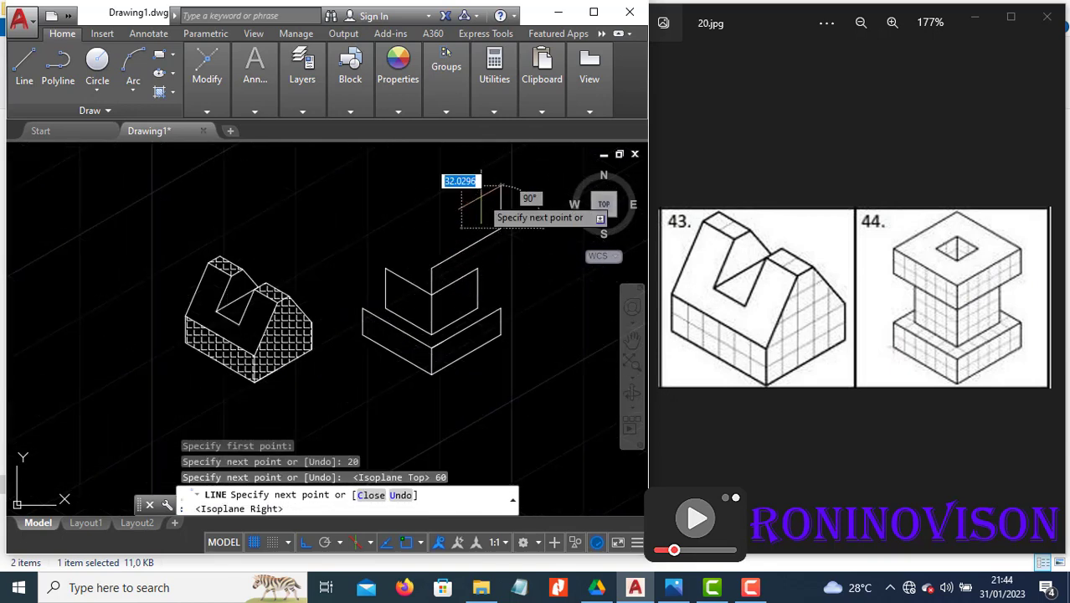
text(20)
key(Return)
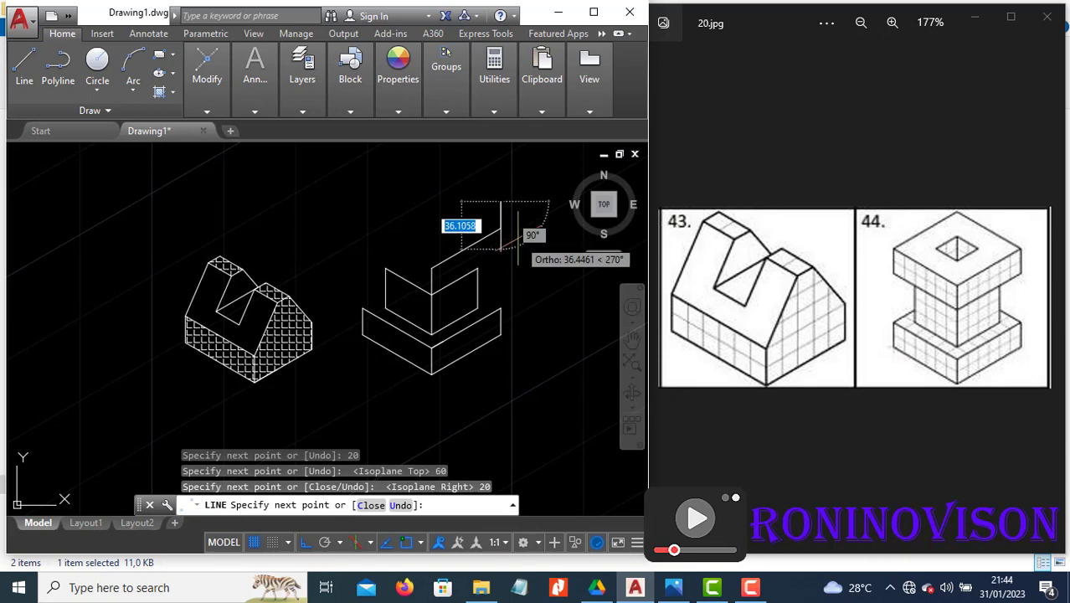
key(Escape)
key(ctrl+z)
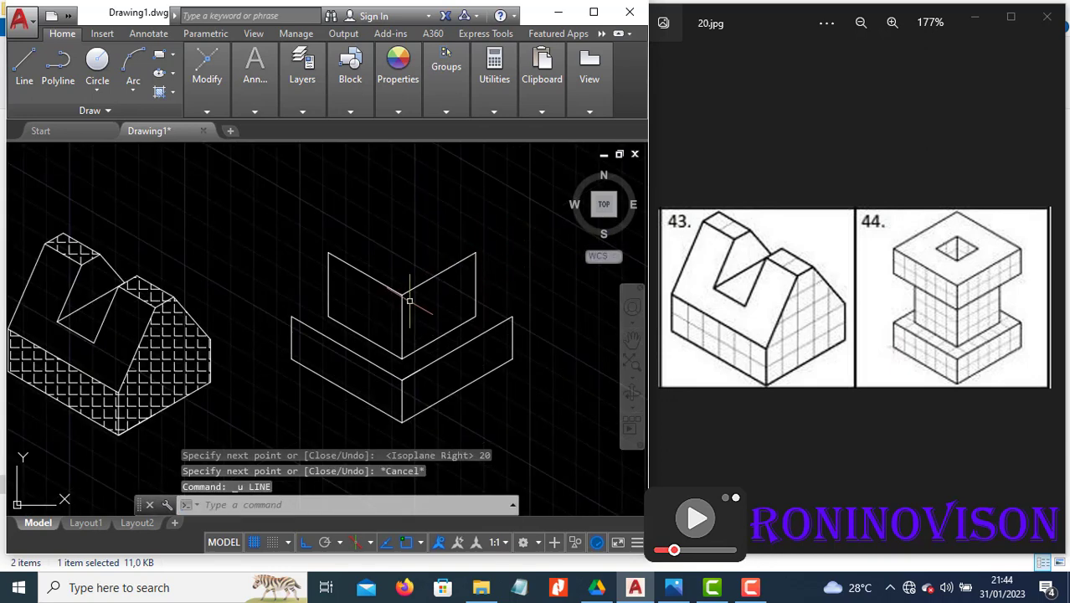
text(l)
key(Return)
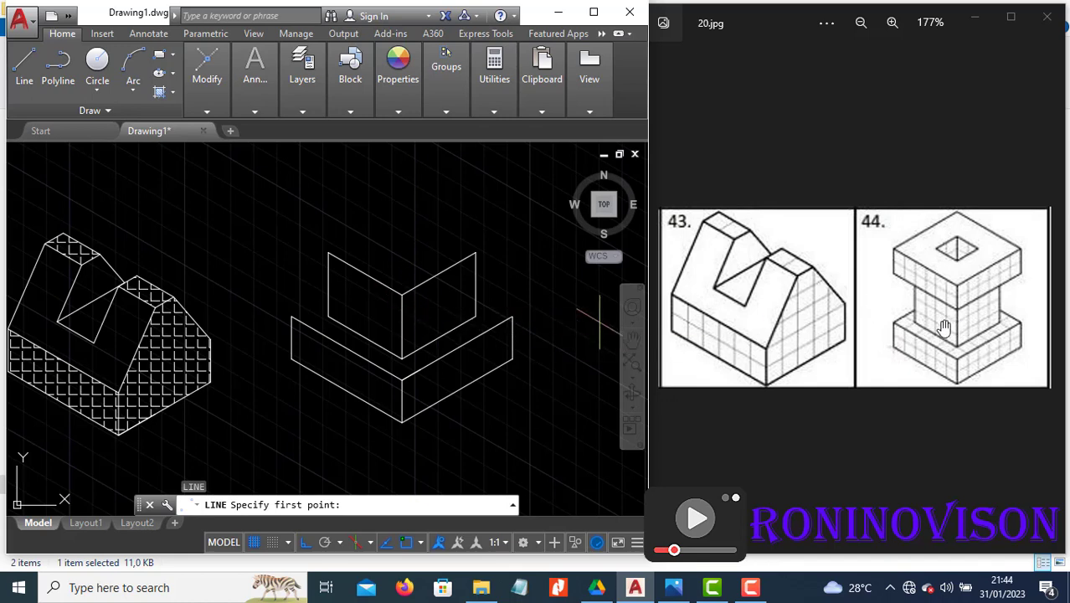
key(Escape)
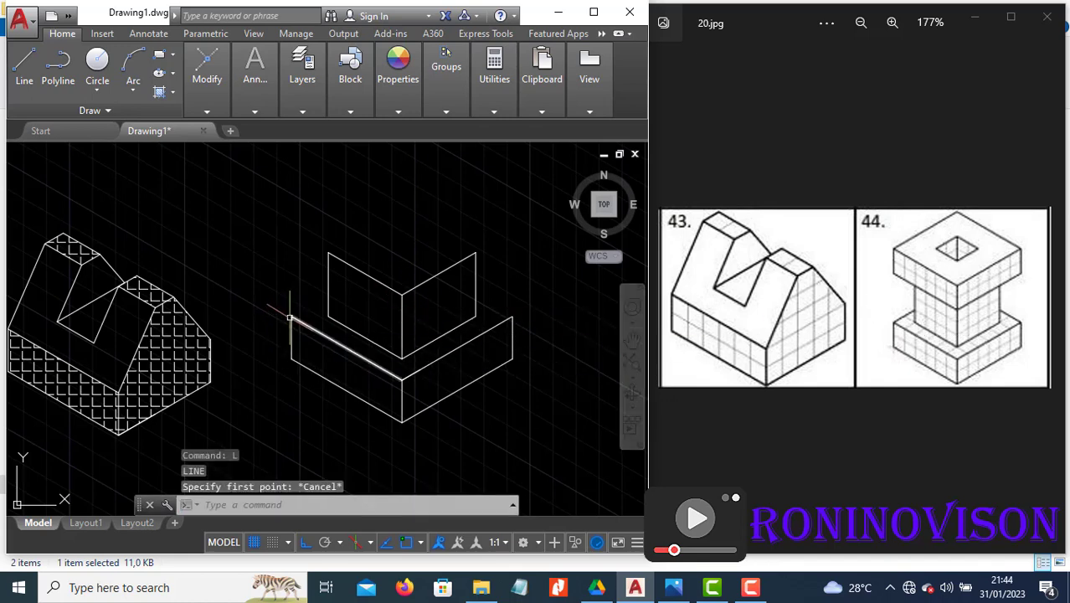
- Draw the lower slab's left rear edge from its left top corner at 30°, and trim off the part hidden behind the column
key(Return)
click(291, 317)
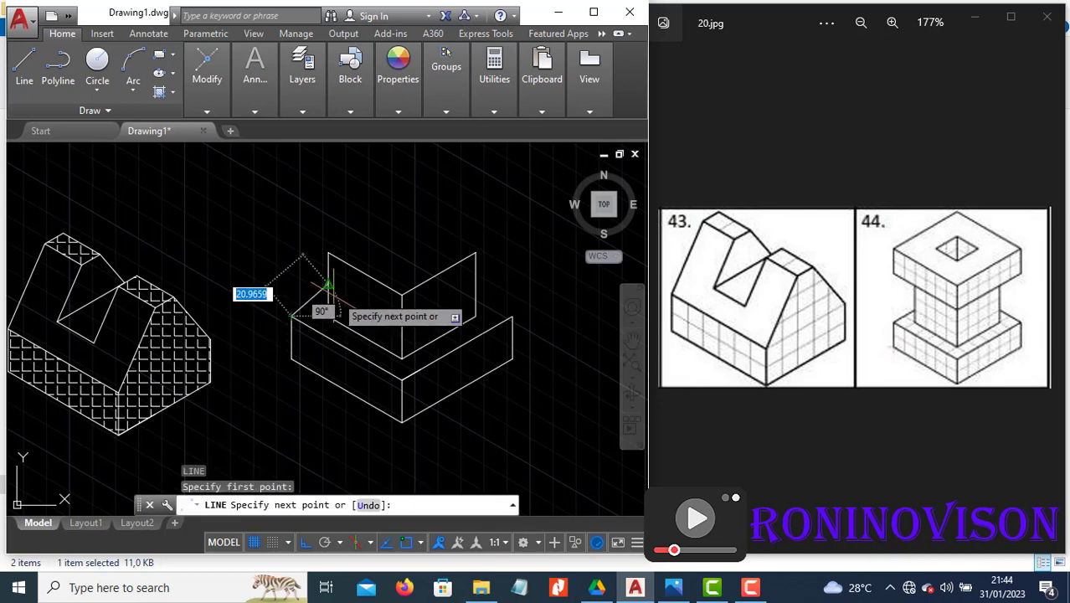
key(F5)
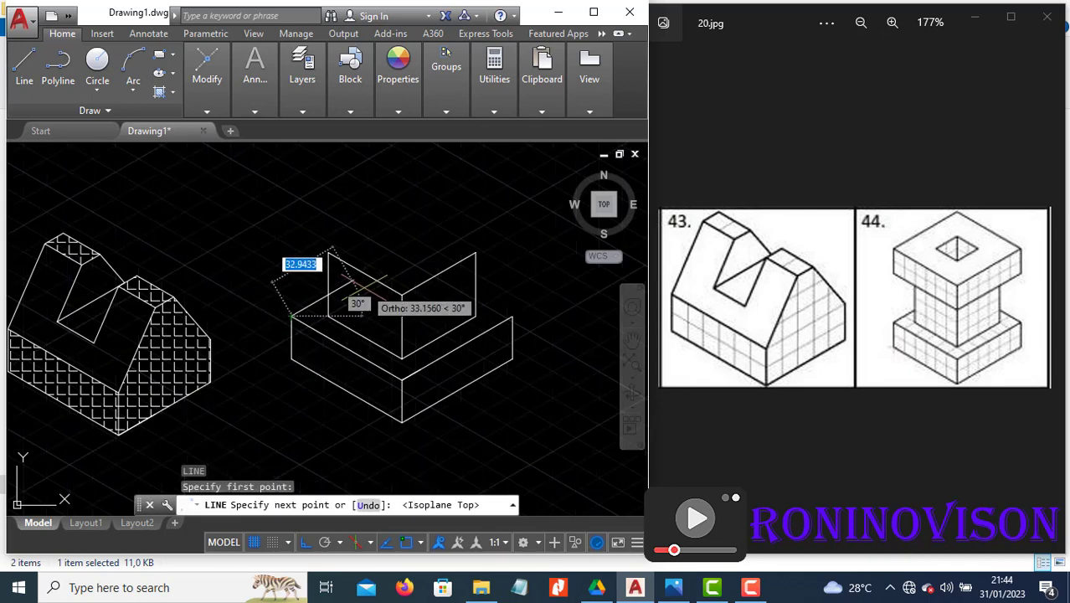
scroll(353, 283, up, 4)
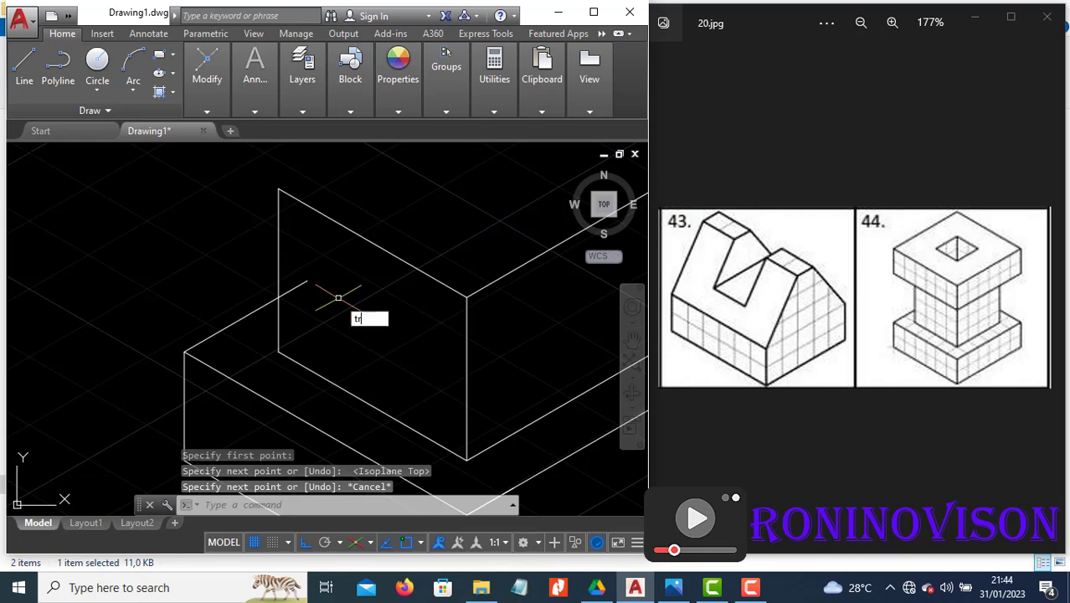
key(Return)
key(Escape)
scroll(219, 271, down, 4)
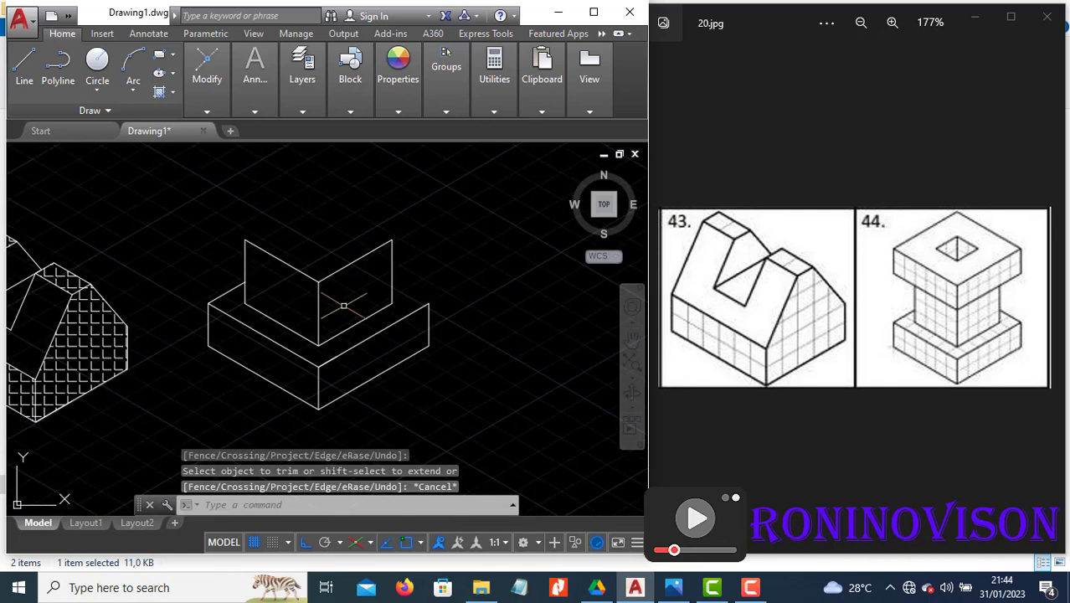
- Draw the lower slab's right rear edge from its right top corner at 150°, and trim off the part hidden behind the column
text(l)
key(Return)
click(425, 304)
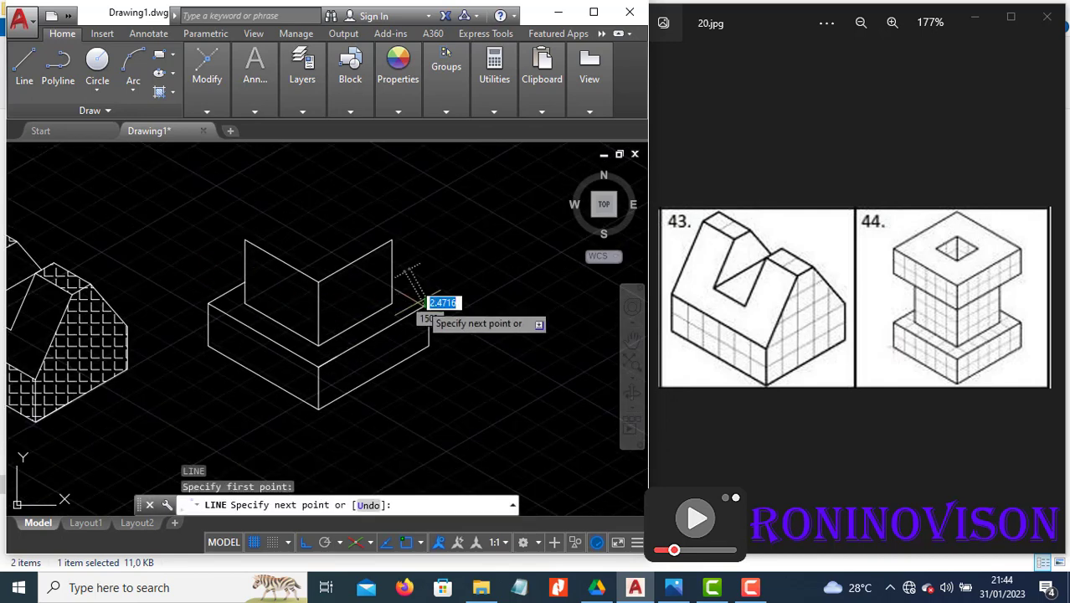
key(Escape)
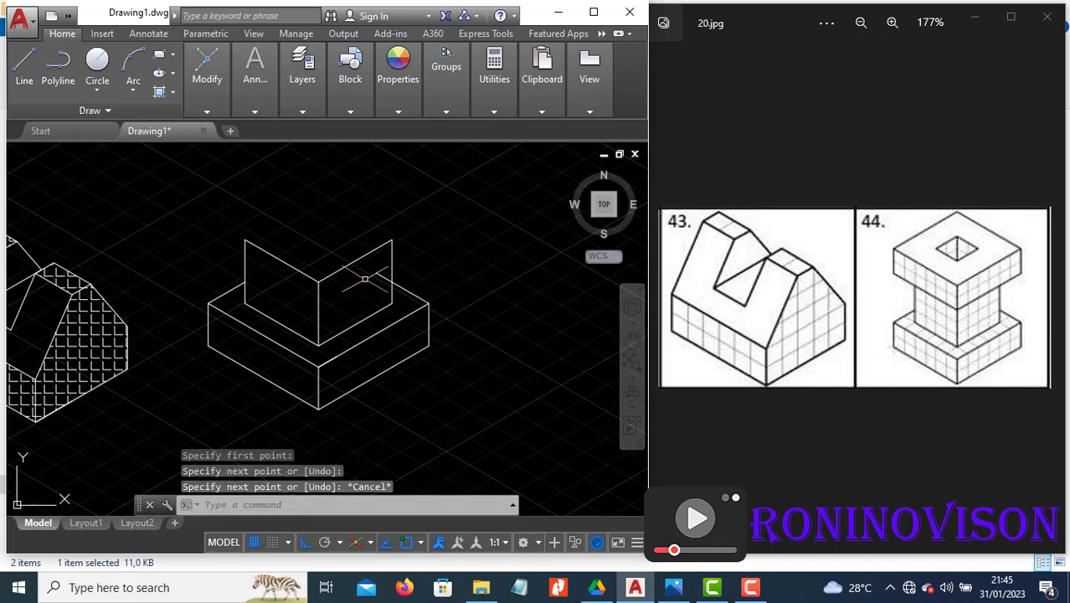
text(tr)
key(Return)
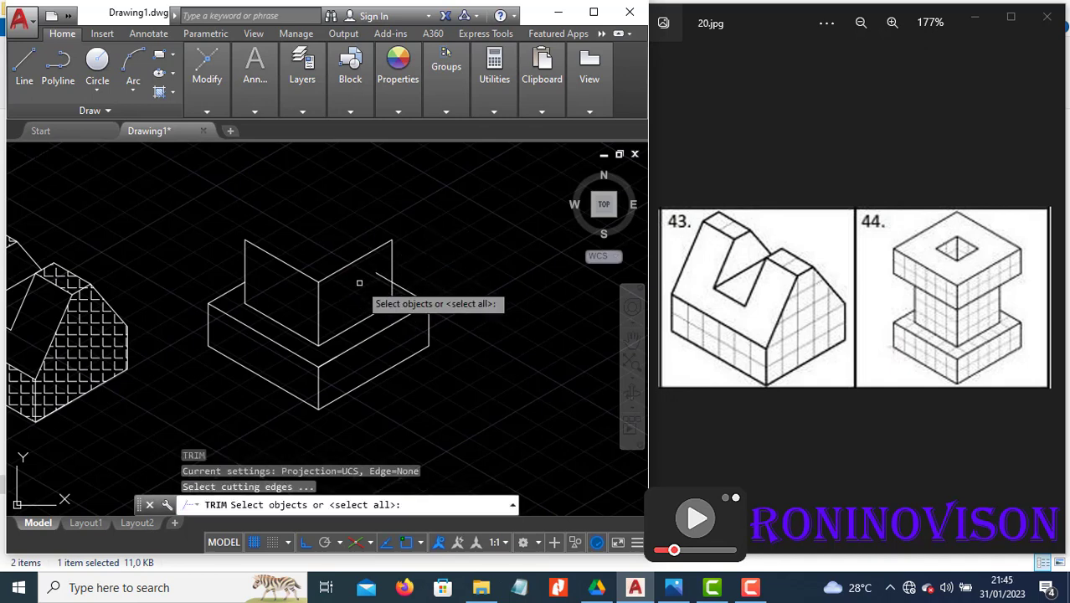
key(Return)
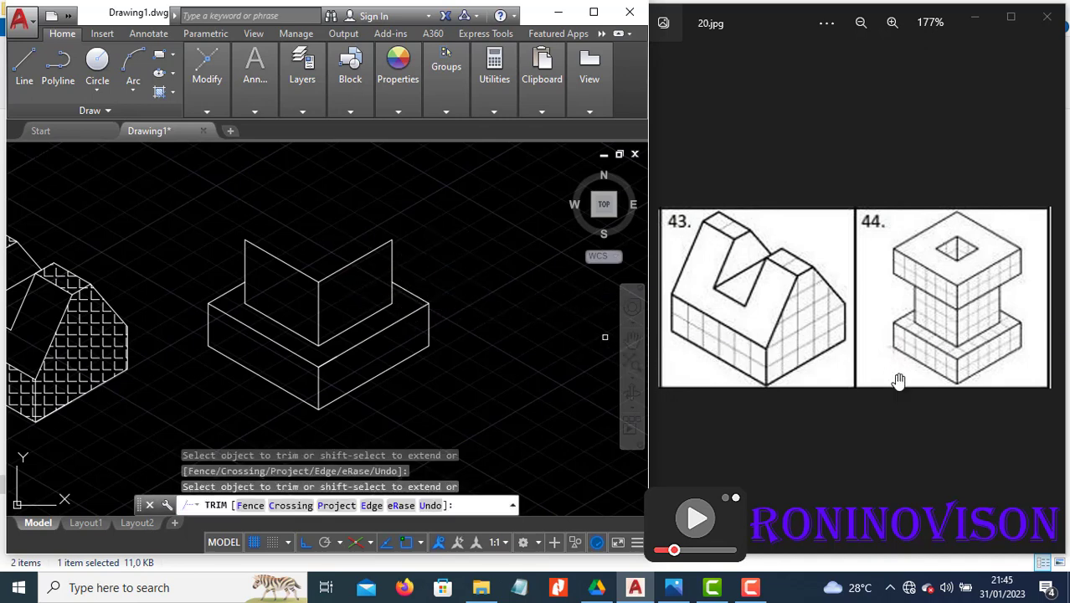
middle_drag(342, 343, 411, 351)
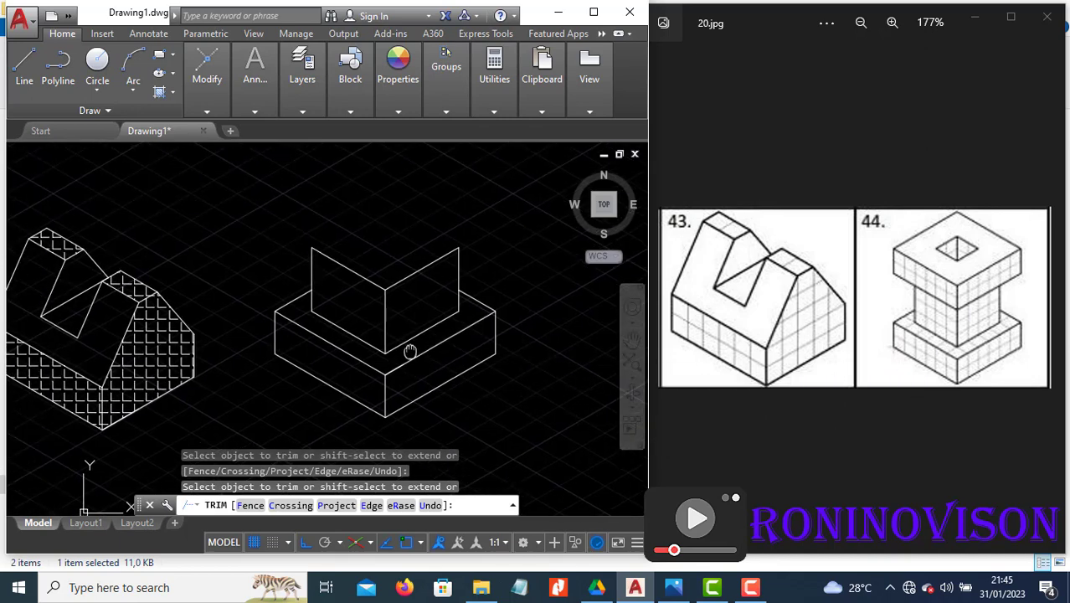
key(Escape)
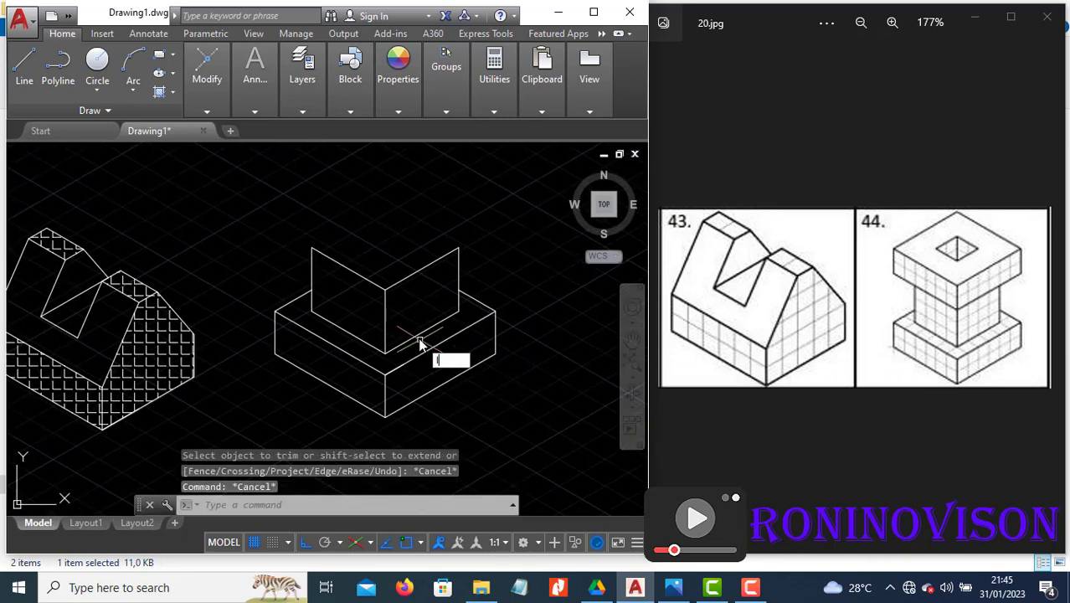
- Draw the upper slab's right face from the column's front top corner, 20 units high and 60 wide, closing at the column's right top corner
text(l)
key(Return)
click(384, 290)
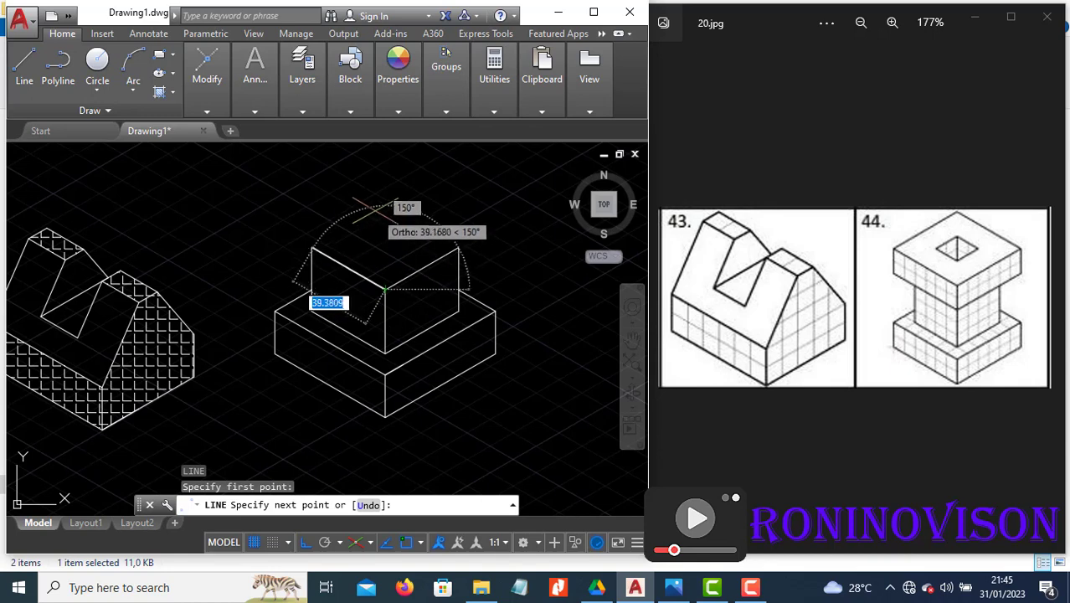
key(F5)
text(20)
key(Return)
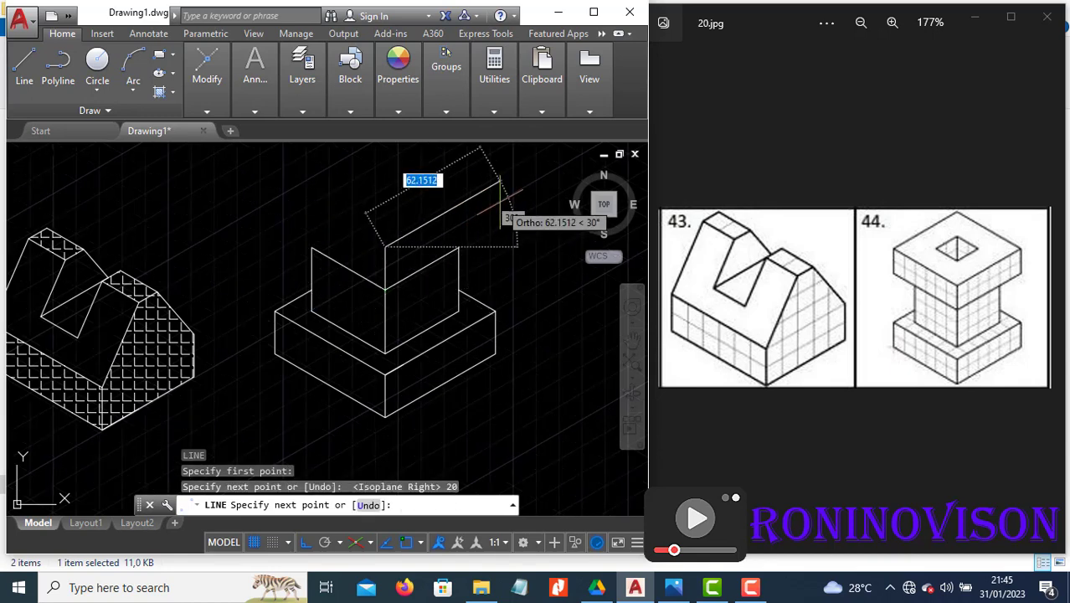
text(6)
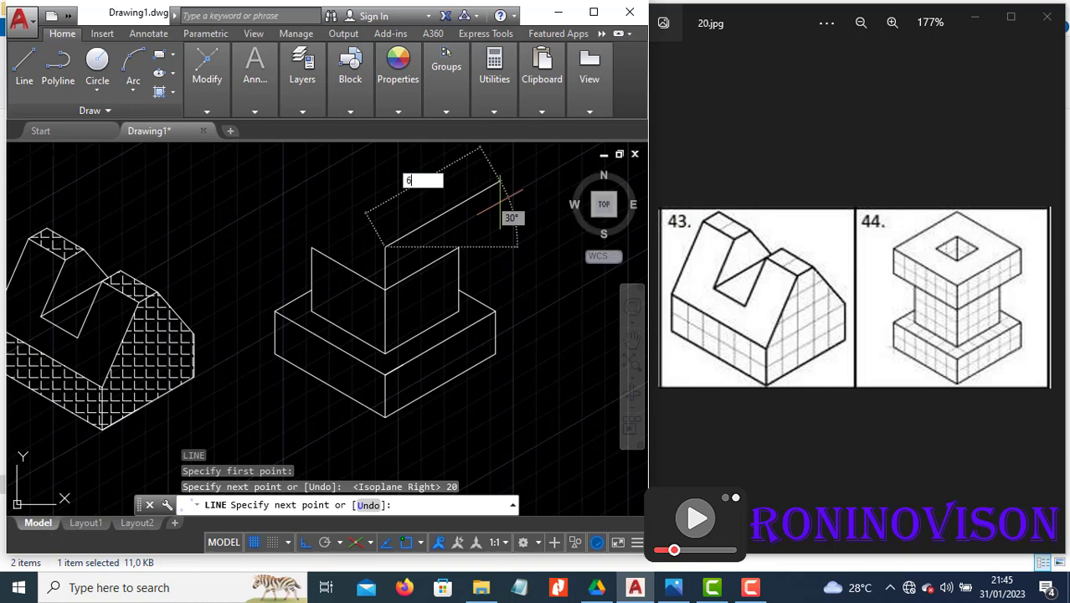
text(0)
key(Return)
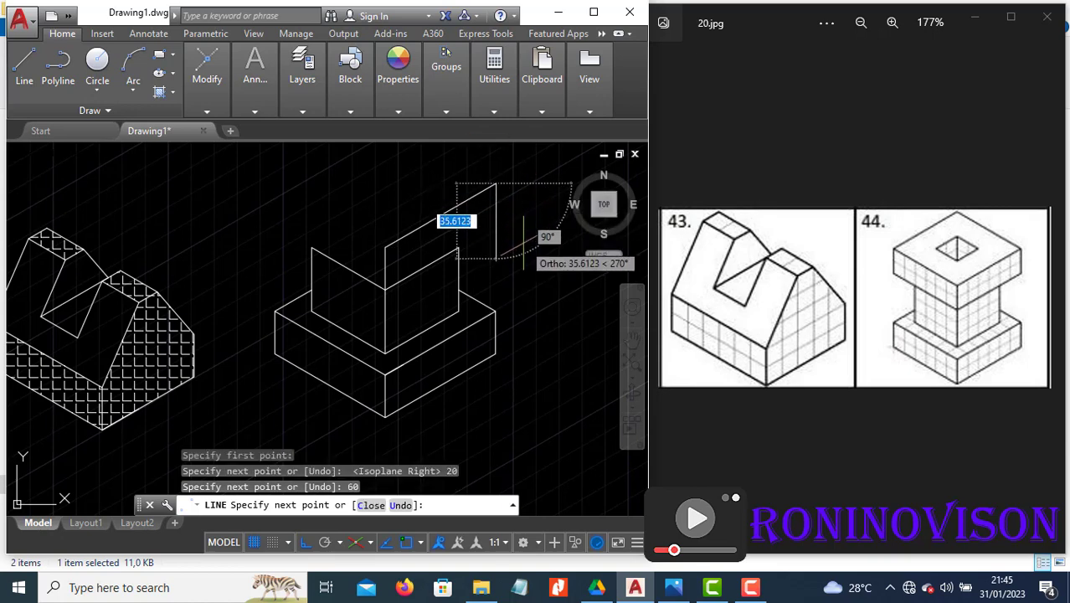
text(20)
key(Return)
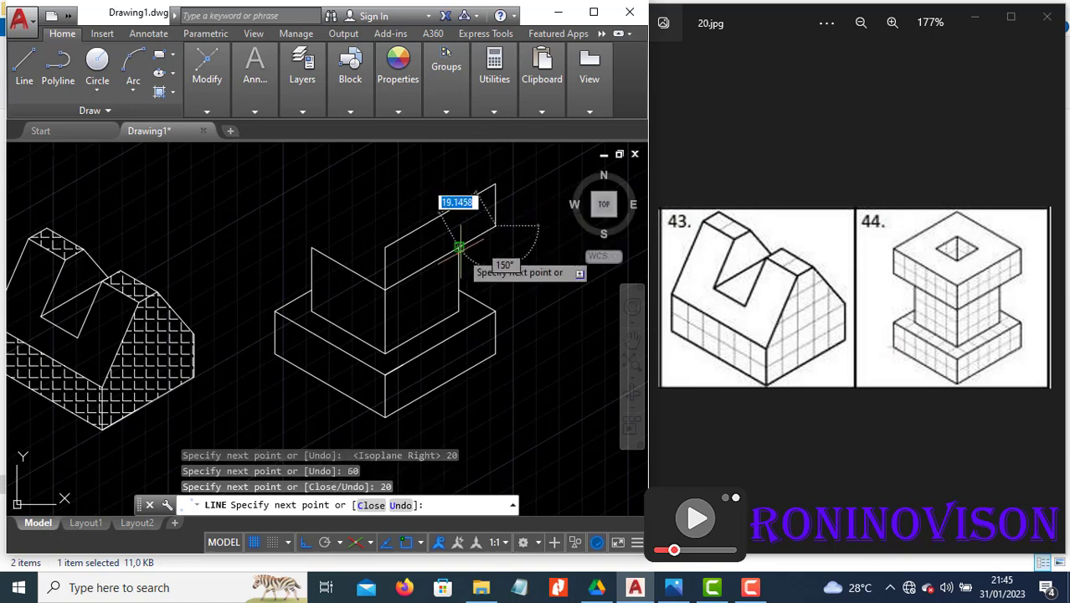
key(Escape)
- Draw the upper slab's left face with a 60-unit top edge and a 20-unit vertical, closing at the column's left top corner
key(Return)
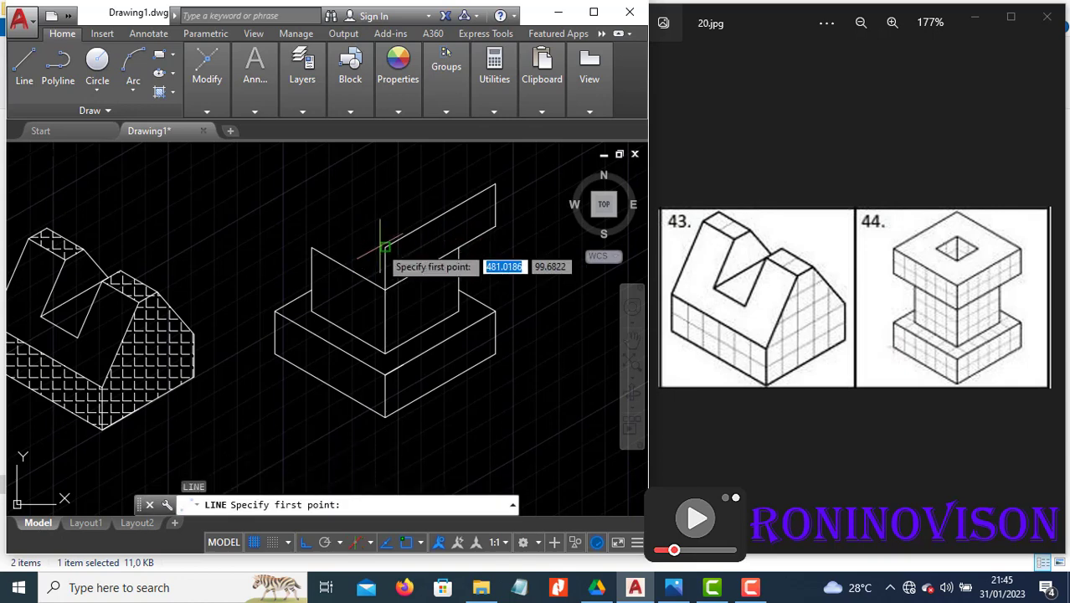
click(385, 247)
key(F5)
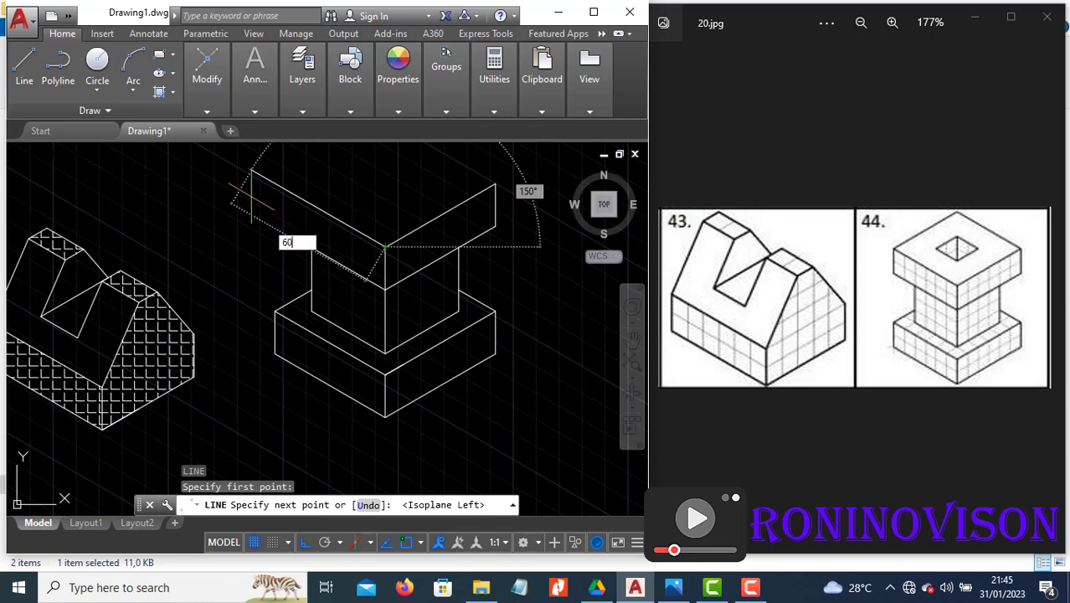
text(60)
key(Return)
text(2)
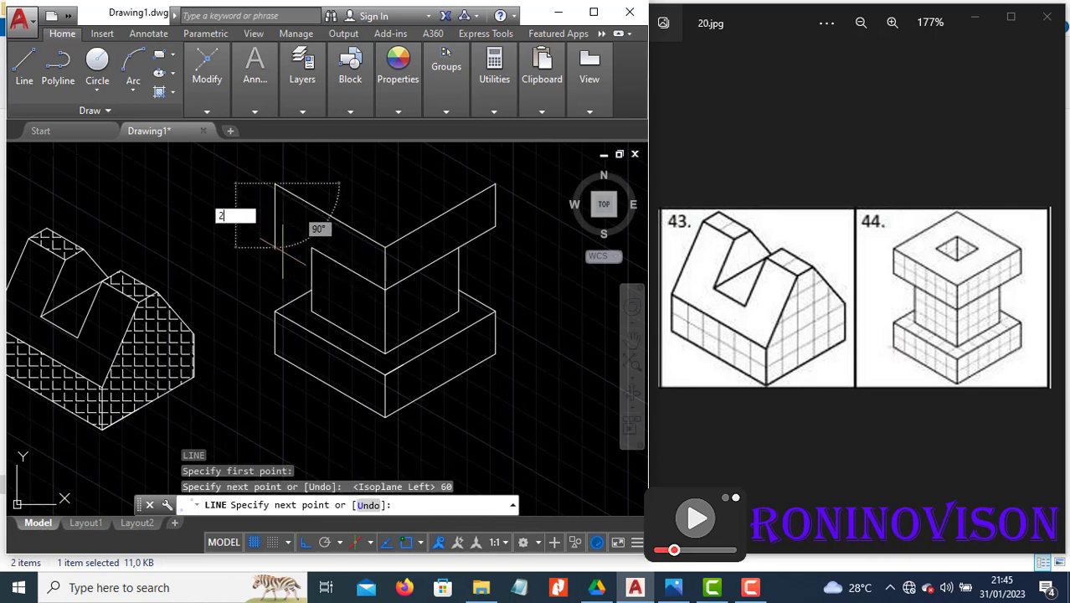
text(0)
key(Return)
key(Escape)
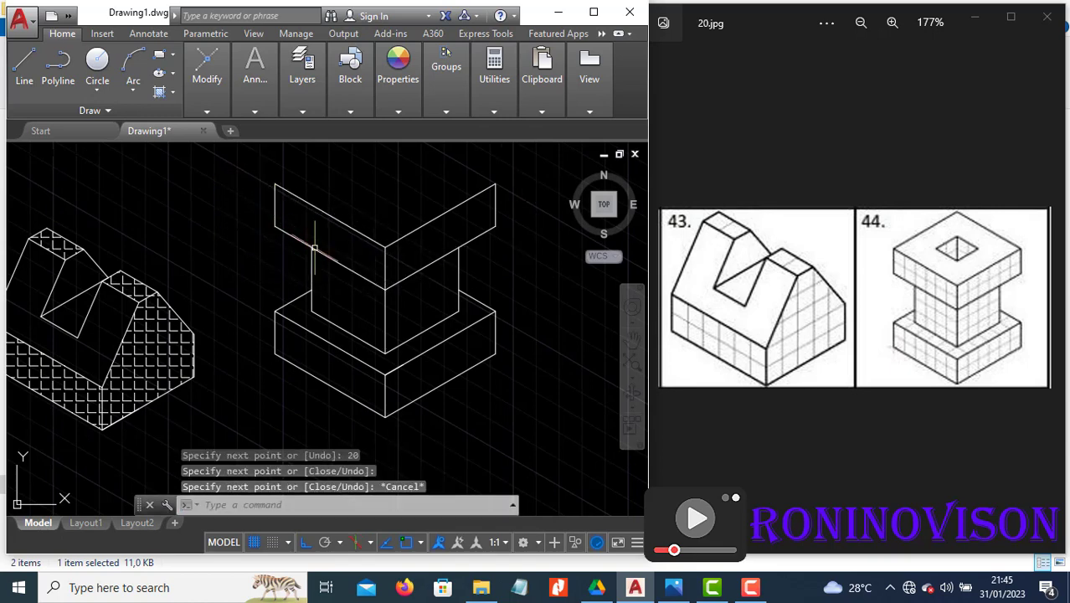
- Close the upper slab's top face with a 60-unit rear edge from the left corner and a line to the right corner
mouse_move(362, 314)
middle_down()
mouse_move(417, 303)
mouse_move(437, 334)
mouse_move(427, 341)
middle_up()
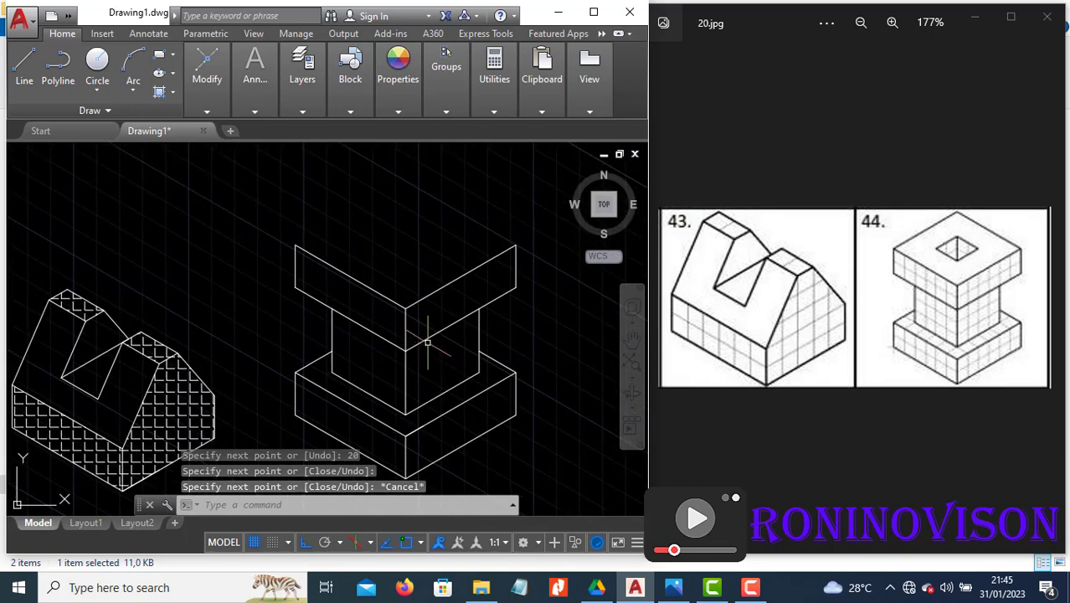
text(l)
key(Return)
click(295, 245)
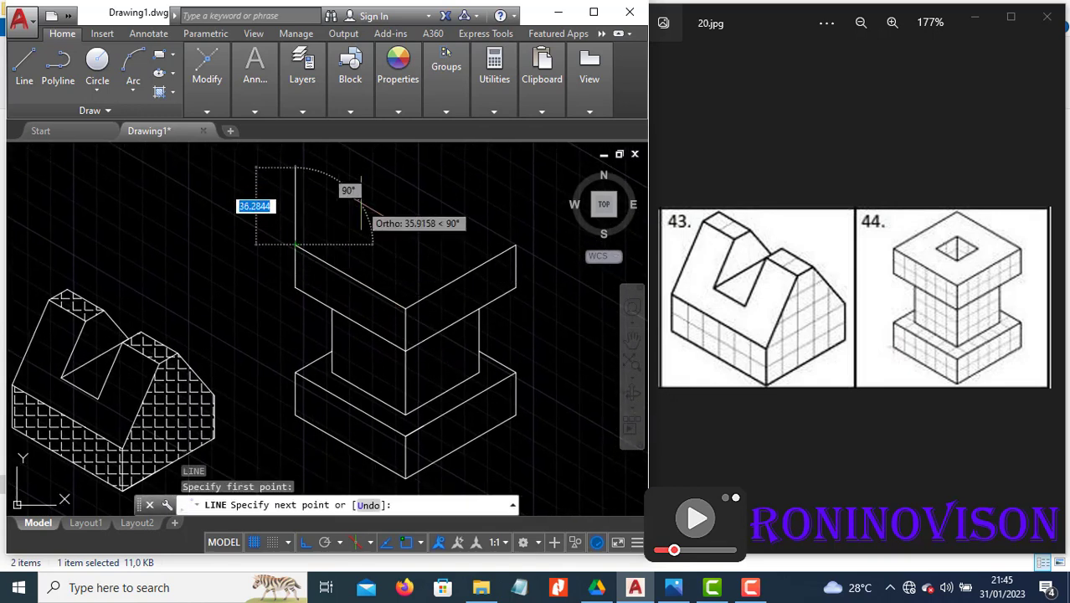
key(F5)
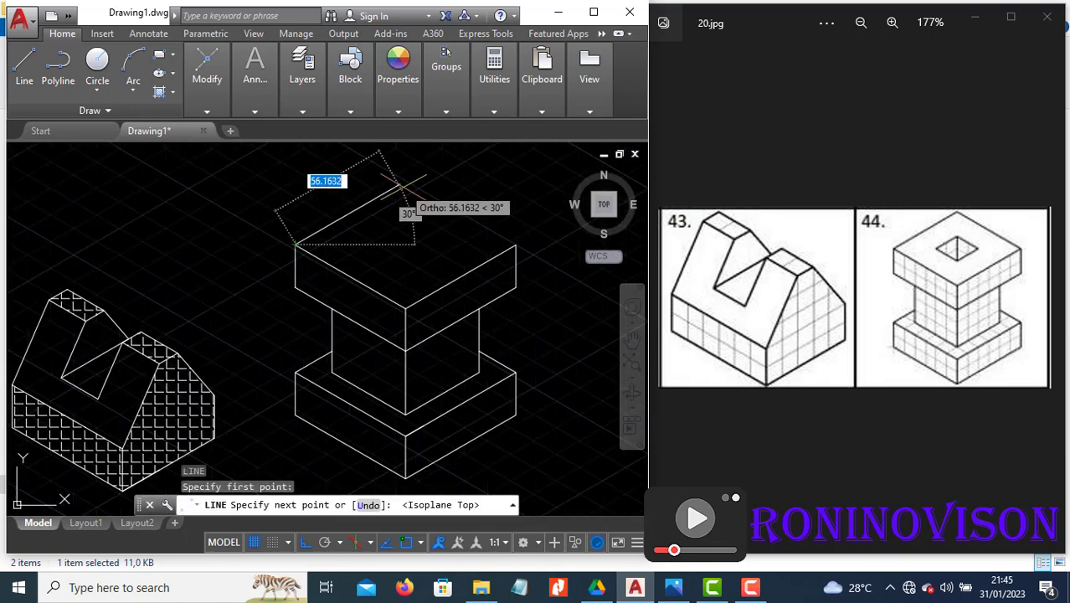
text(60)
key(Return)
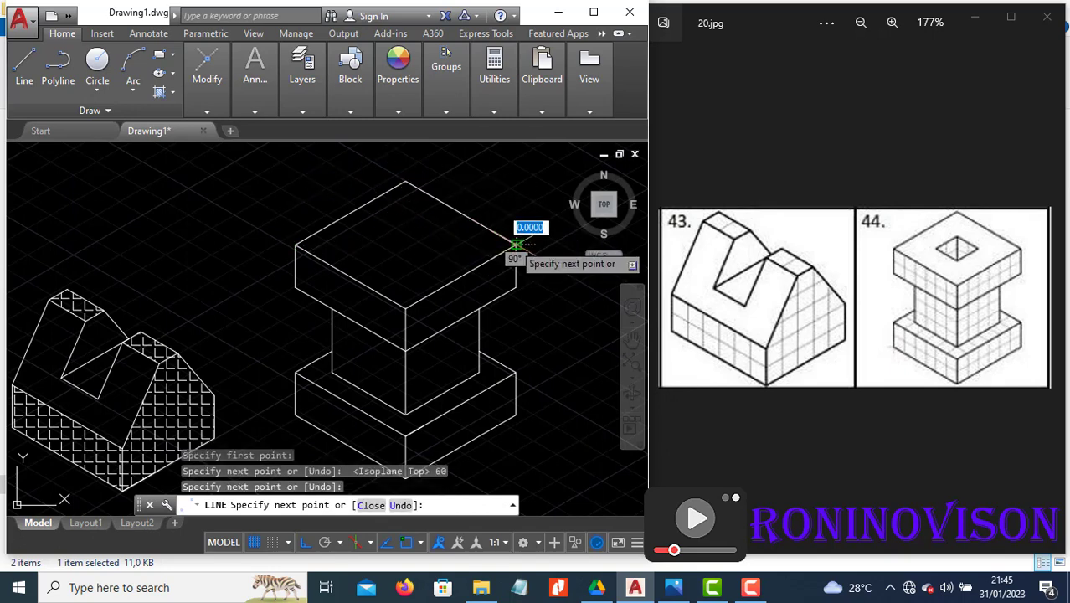
key(Escape)
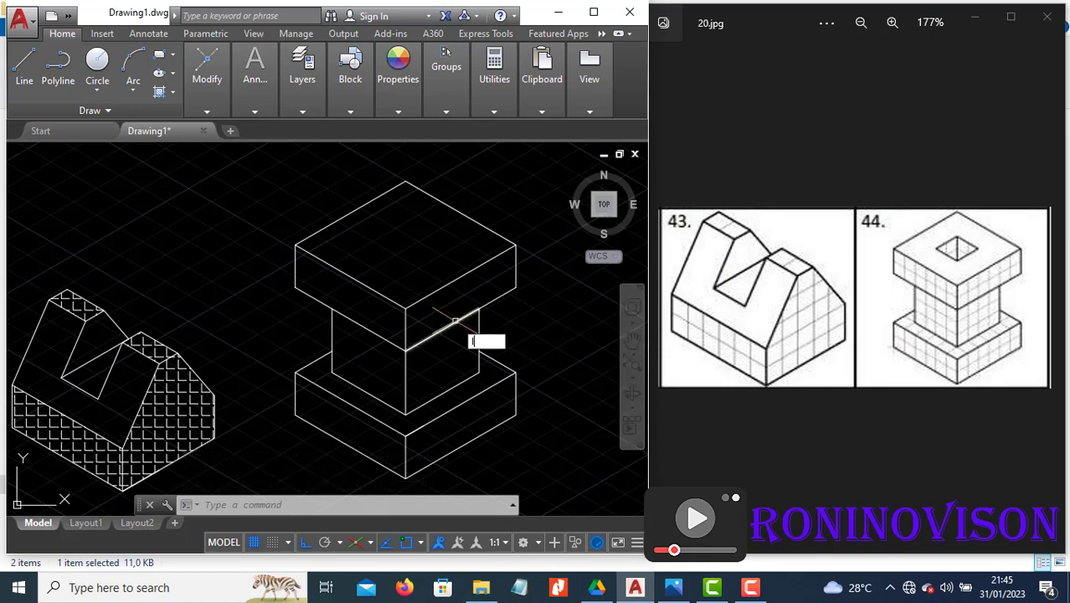
- Locate the hole's front corner with guide lines from the upper slab's front top corner: 20 units at 30°, then 20 at 150°
text(l)
key(Return)
click(406, 306)
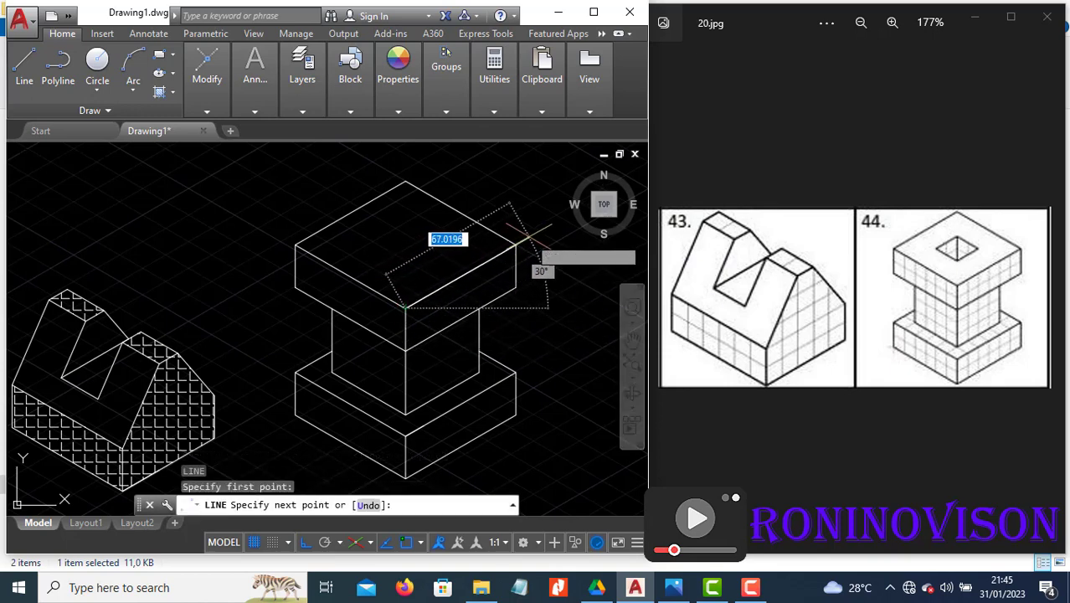
key(Return)
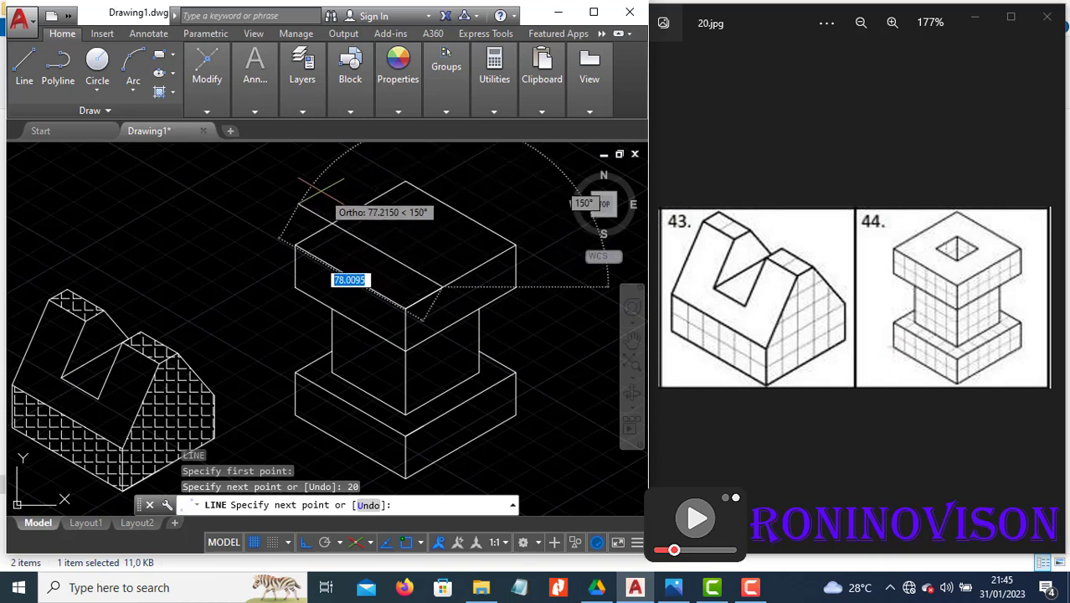
text(2)
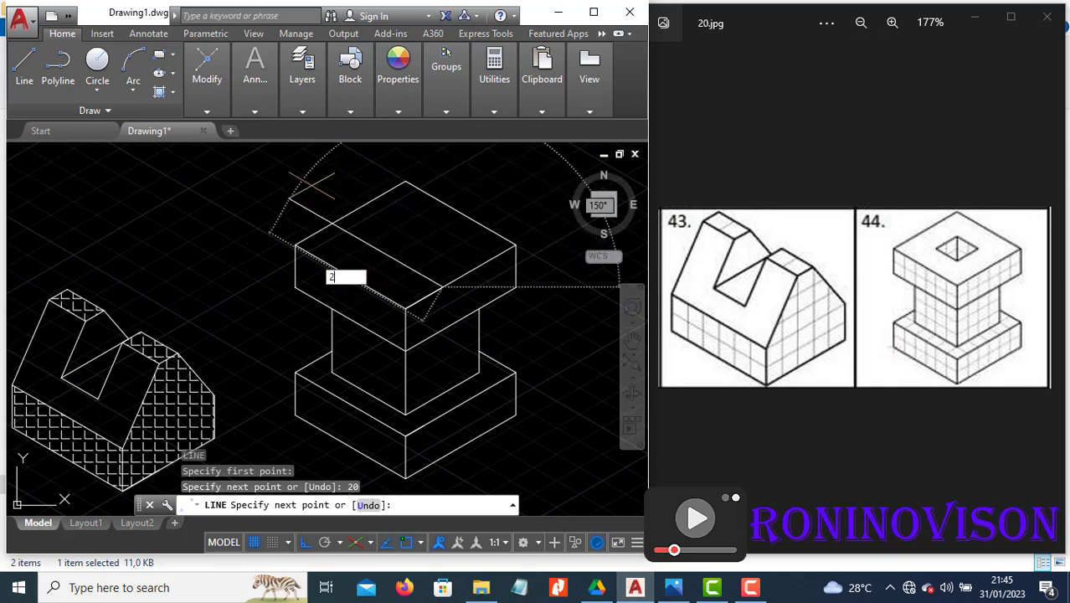
text(0)
key(Return)
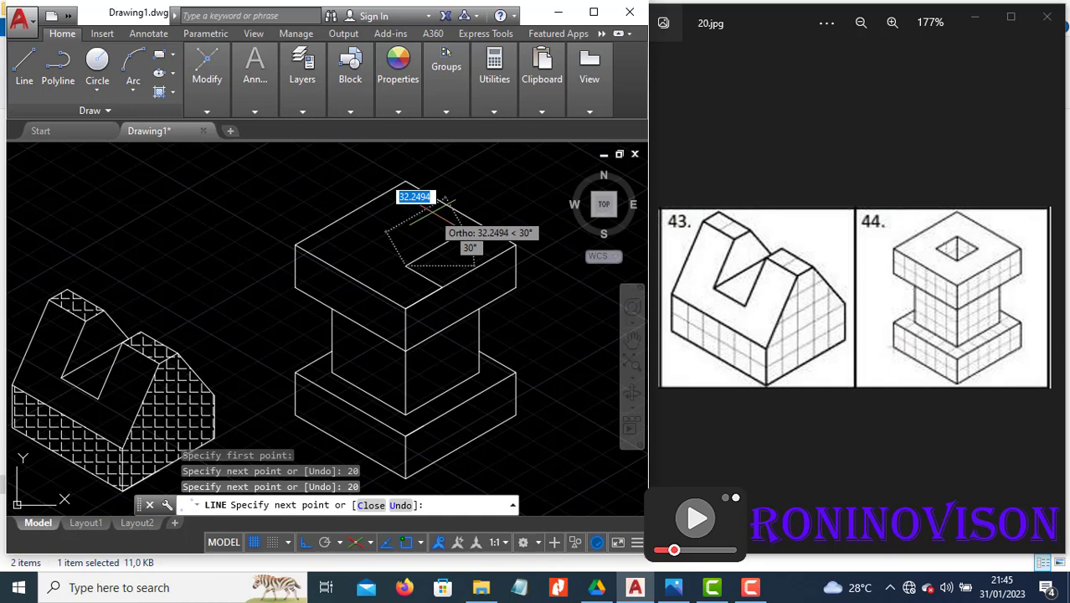
- Draw the hole's 20-unit-sided outline on the upper slab's top face, closing at its front corner, and erase the guide line leading to it
text(20)
key(Return)
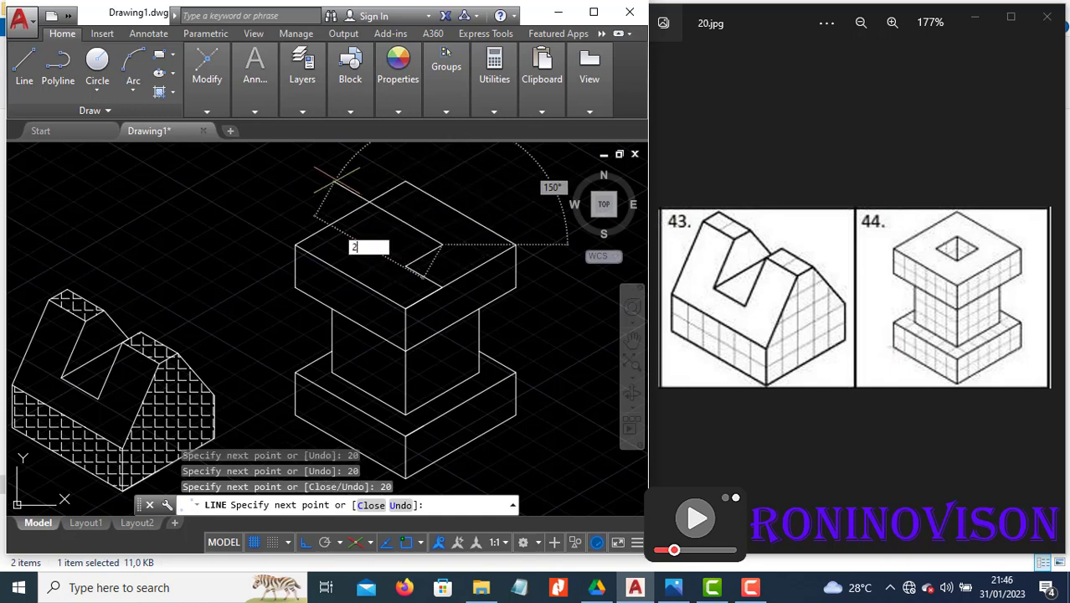
text(20)
key(Return)
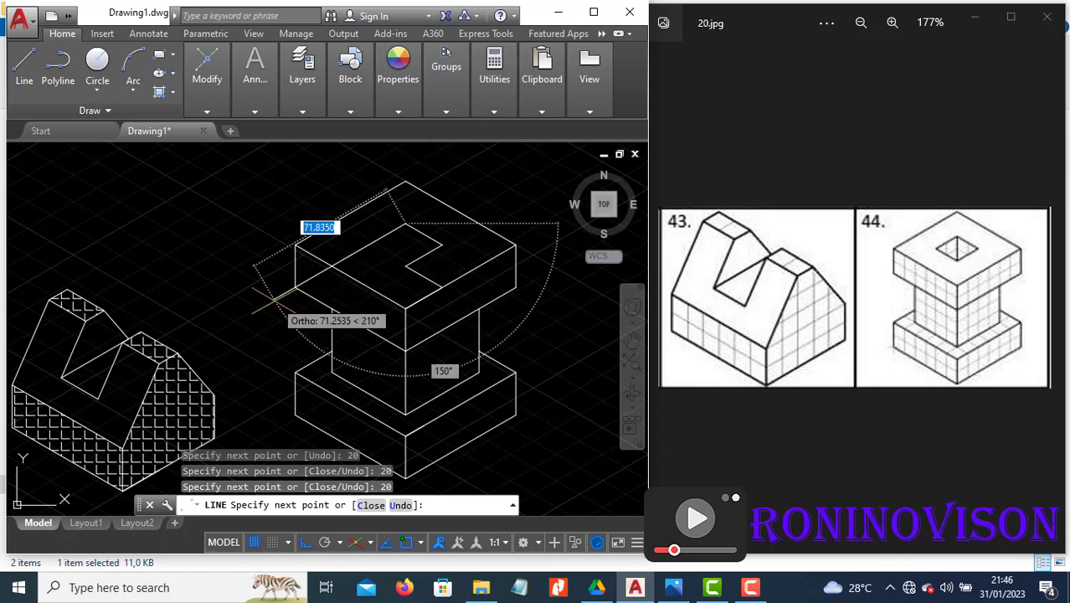
key(Return)
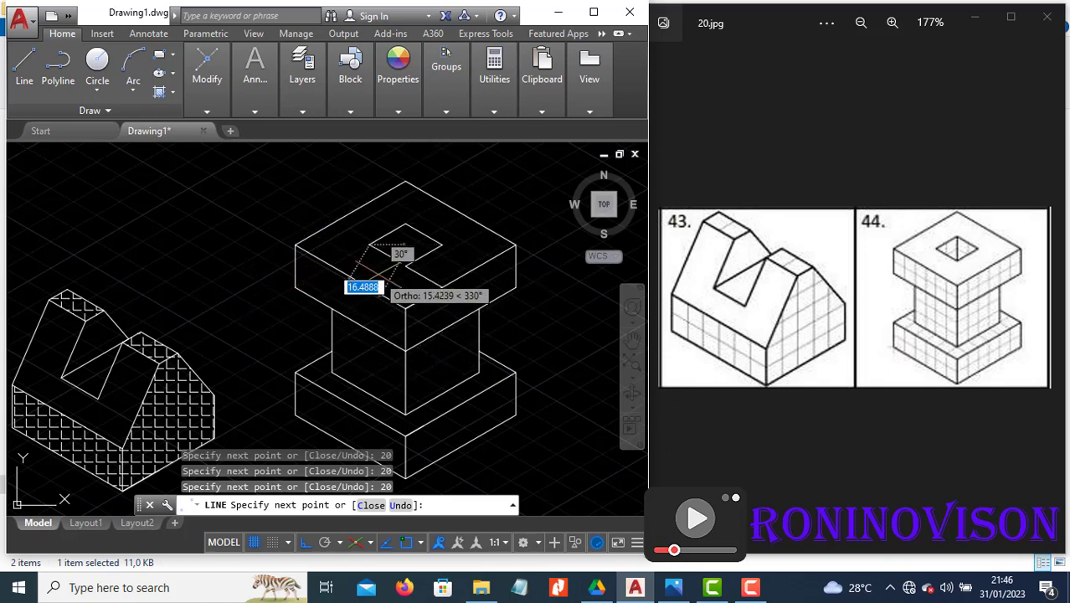
click(405, 265)
key(Escape)
click(424, 276)
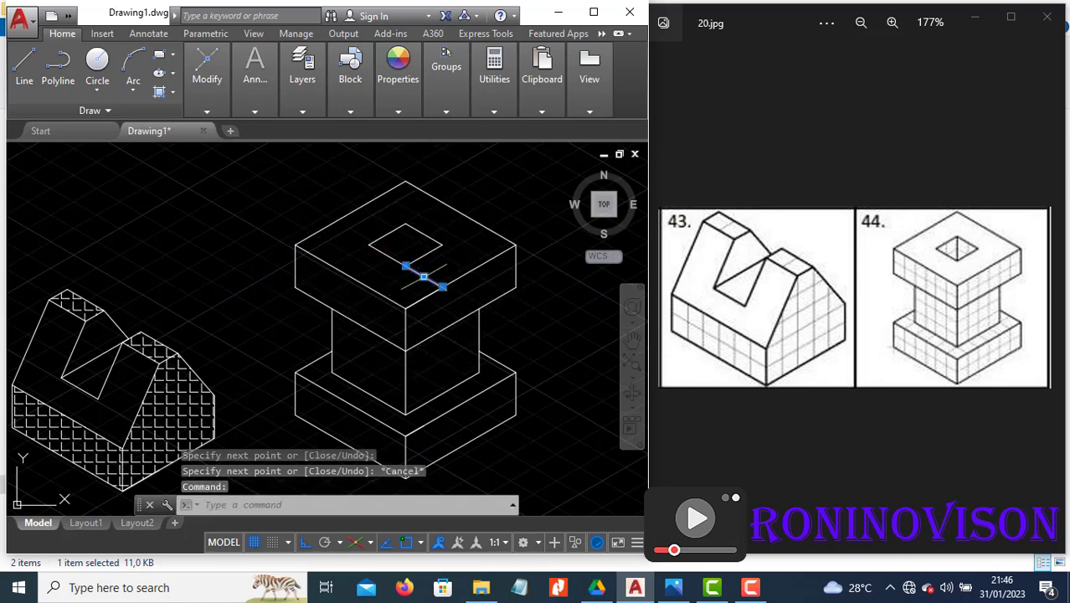
text(e)
key(Return)
- Draw the hole's vertical inner edge between its rear corner and its front corner
text(l)
key(Return)
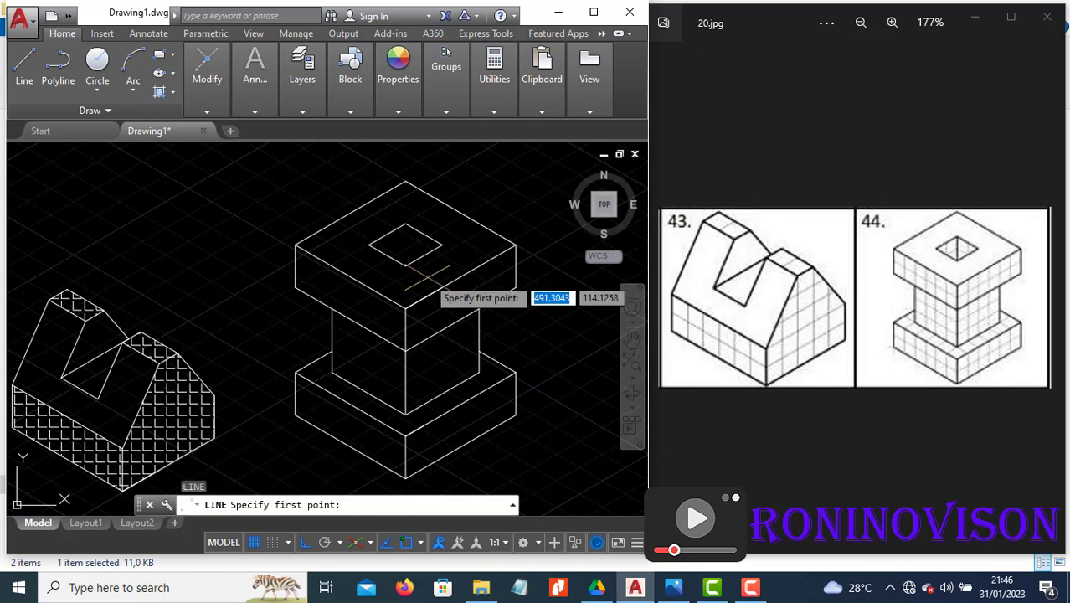
click(406, 266)
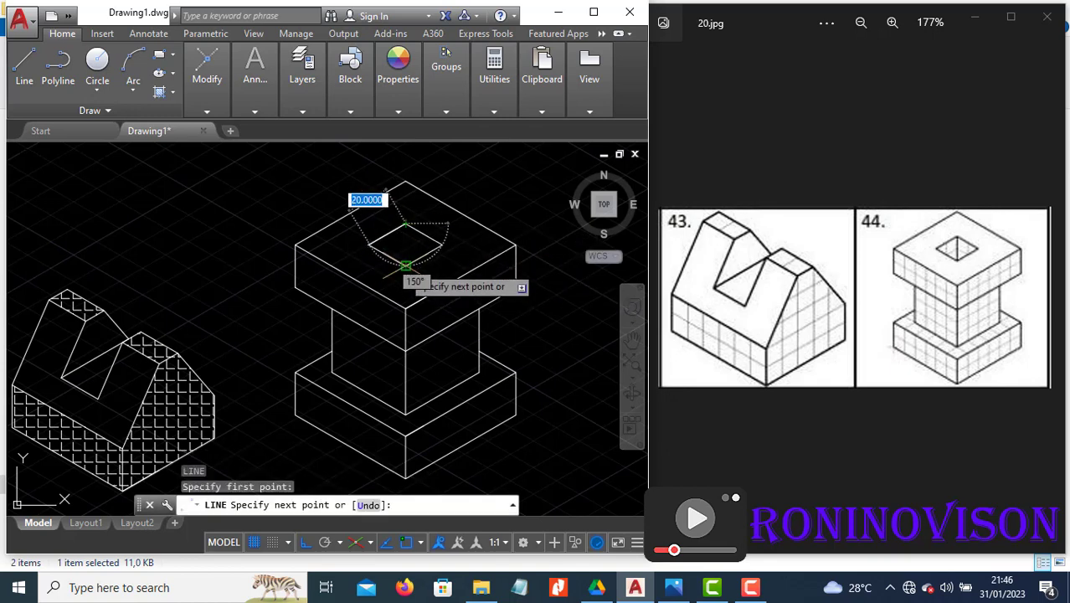
key(Return)
key(Escape)
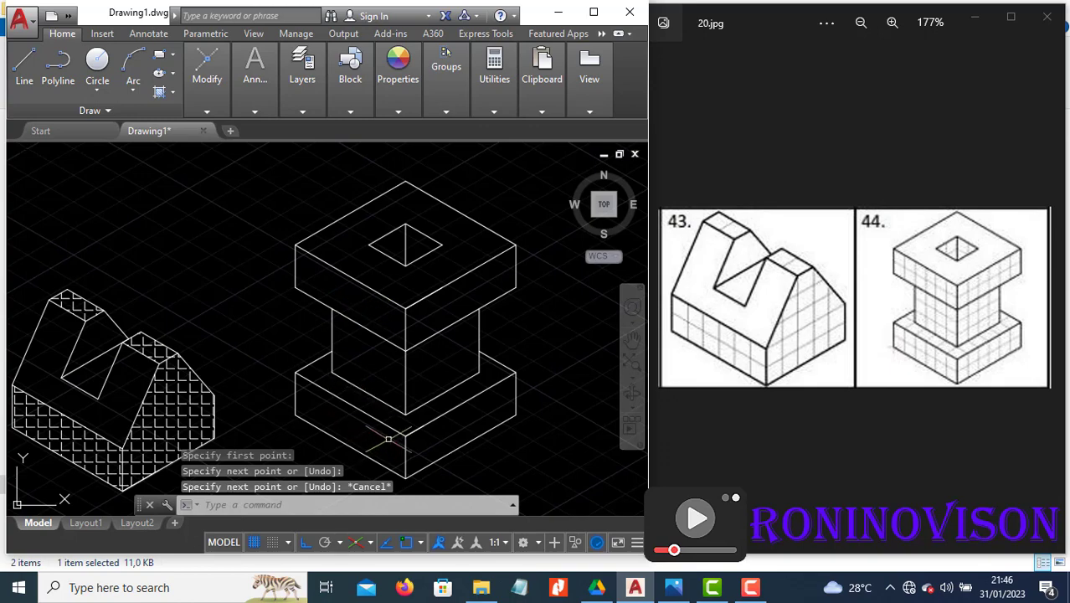
- Hatch the lower slab's right and left side faces and the visible part of its top face
mouse_move(369, 385)
middle_down()
mouse_move(386, 356)
mouse_move(393, 368)
middle_up()
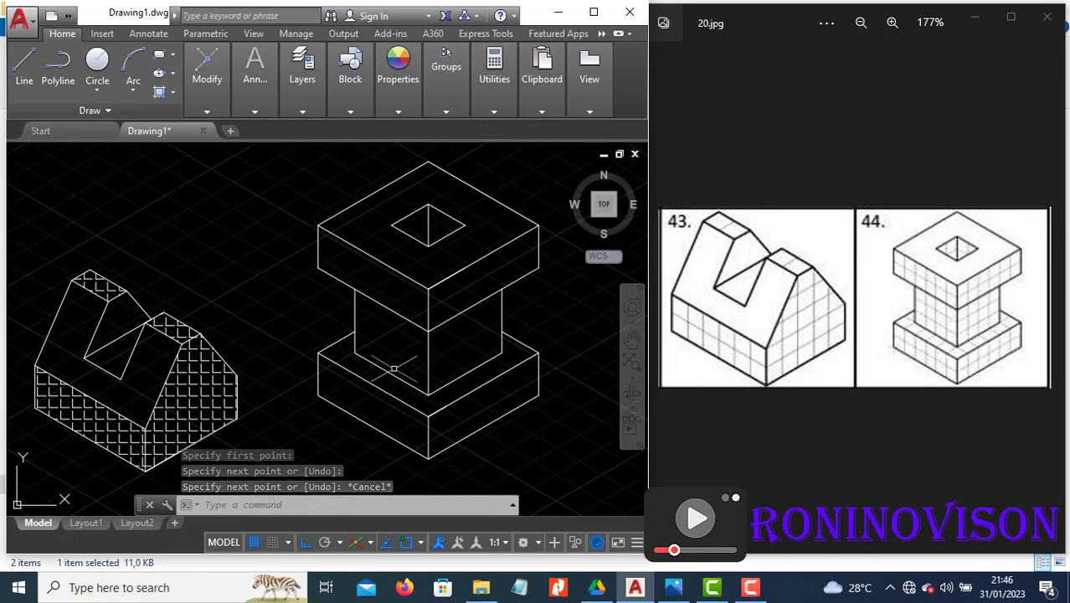
text(h)
key(Return)
click(499, 407)
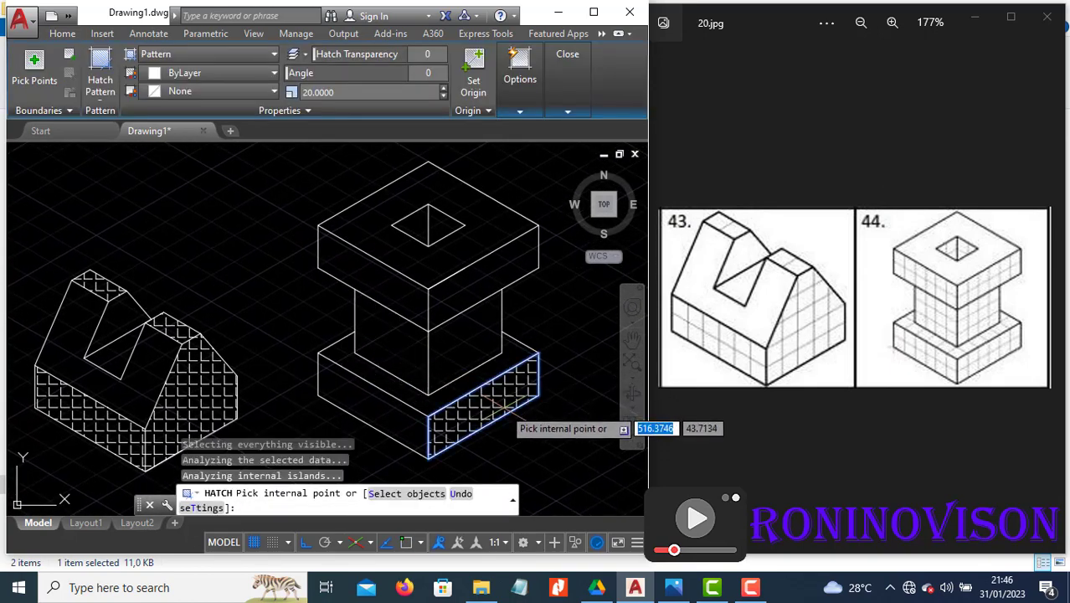
click(389, 420)
click(445, 393)
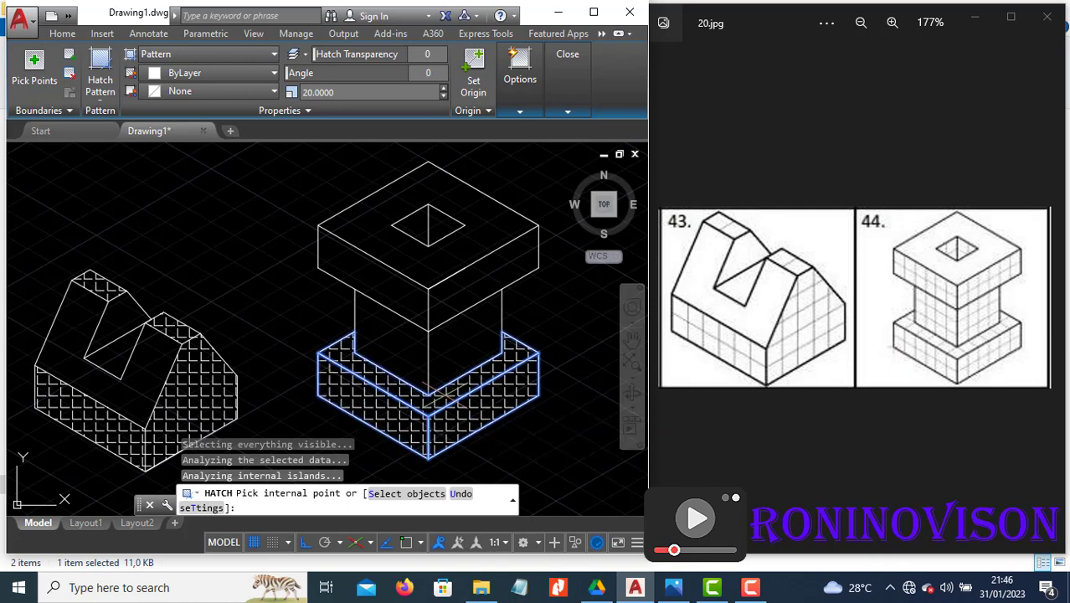
- Extend the hatch to the column's two faces, the upper slab's two side faces and the hole's inner faces
click(448, 363)
click(412, 363)
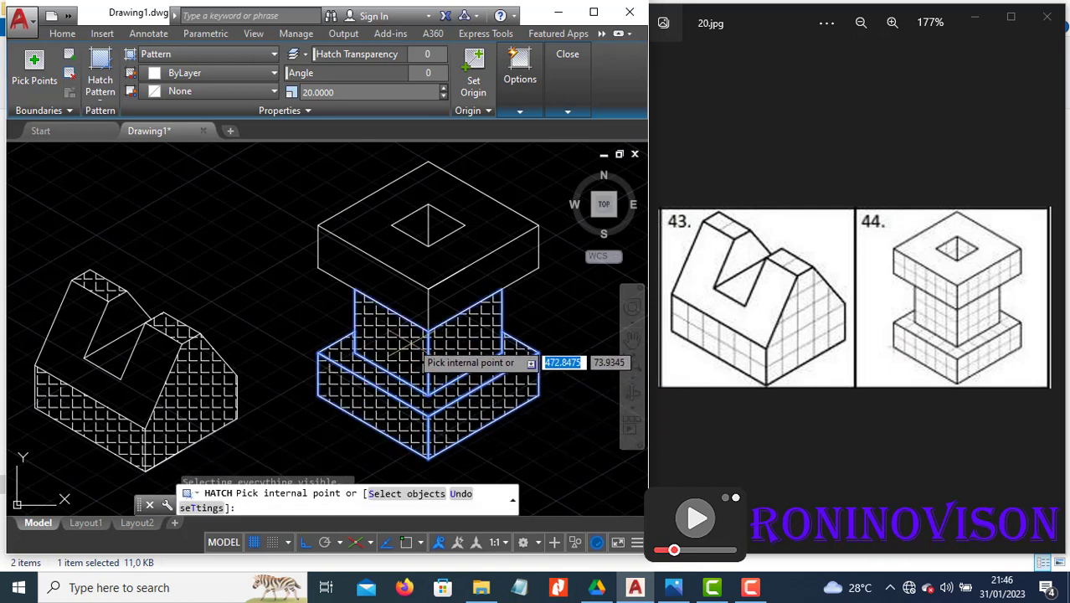
click(452, 298)
click(406, 289)
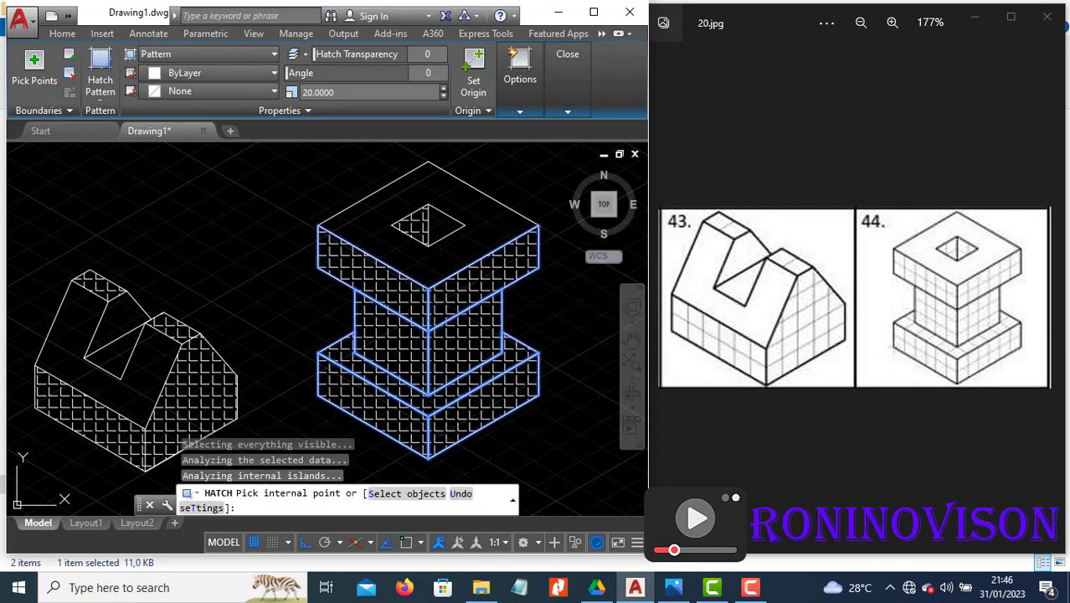
key(Escape)
- Draw a rectangular frame around figure 43, ending between the two figures
scroll(435, 301, down, 4)
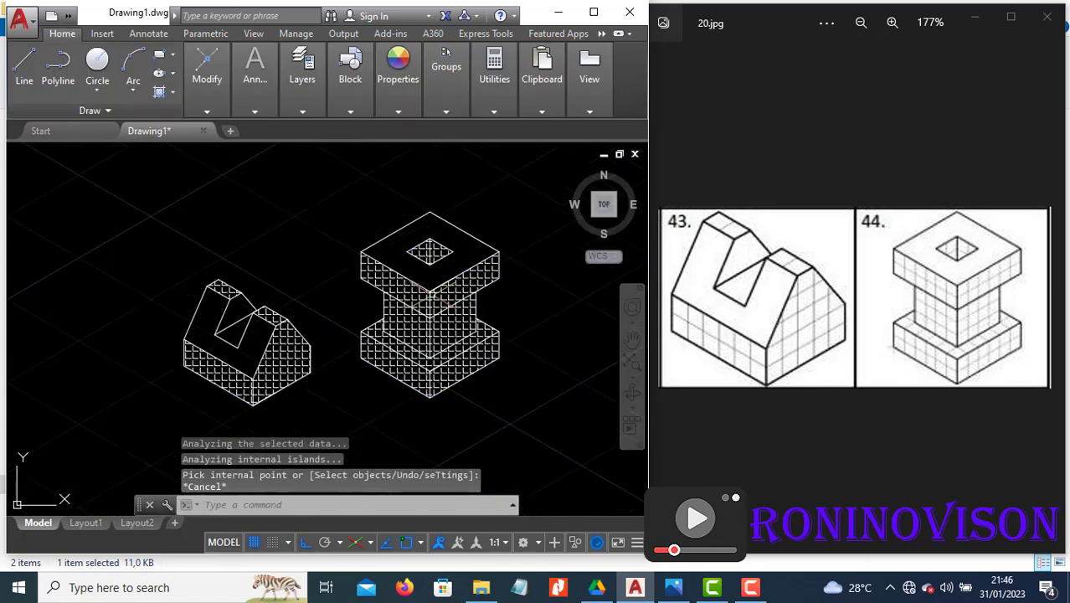
scroll(440, 369, up, 2)
middle_drag(422, 373, 423, 401)
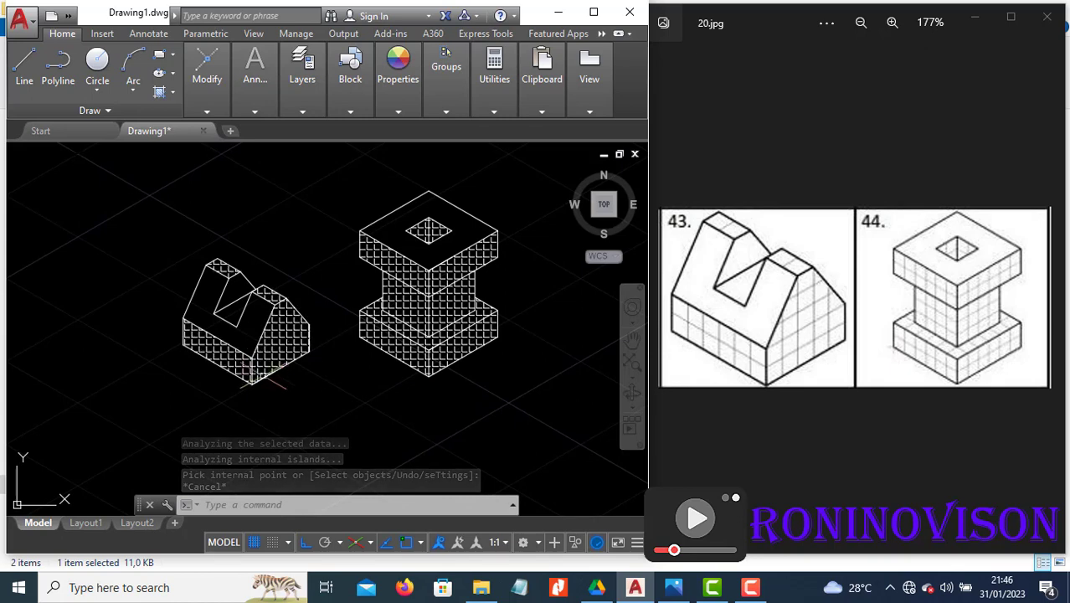
text(rec)
key(Return)
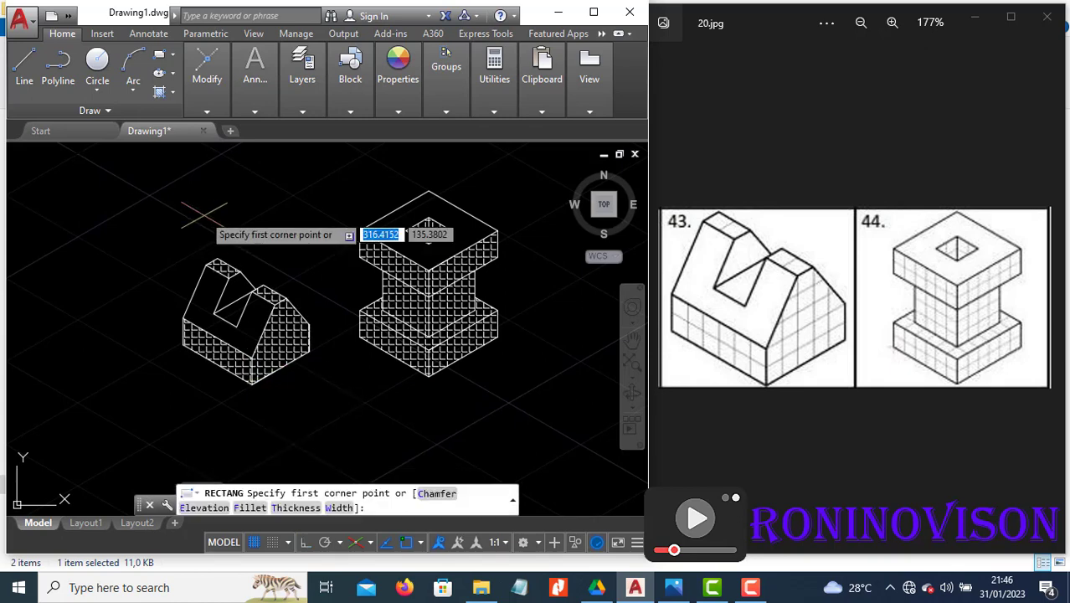
click(145, 197)
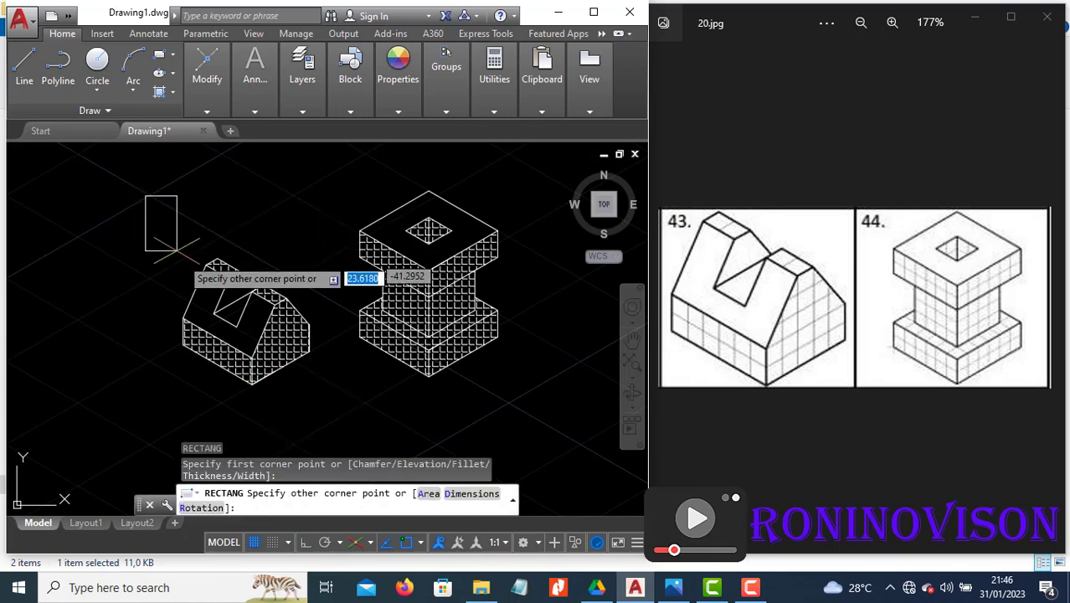
click(332, 421)
- Copy the frame from its upper left corner to its upper right corner, so the copy surrounds figure 44
click(362, 329)
click(314, 381)
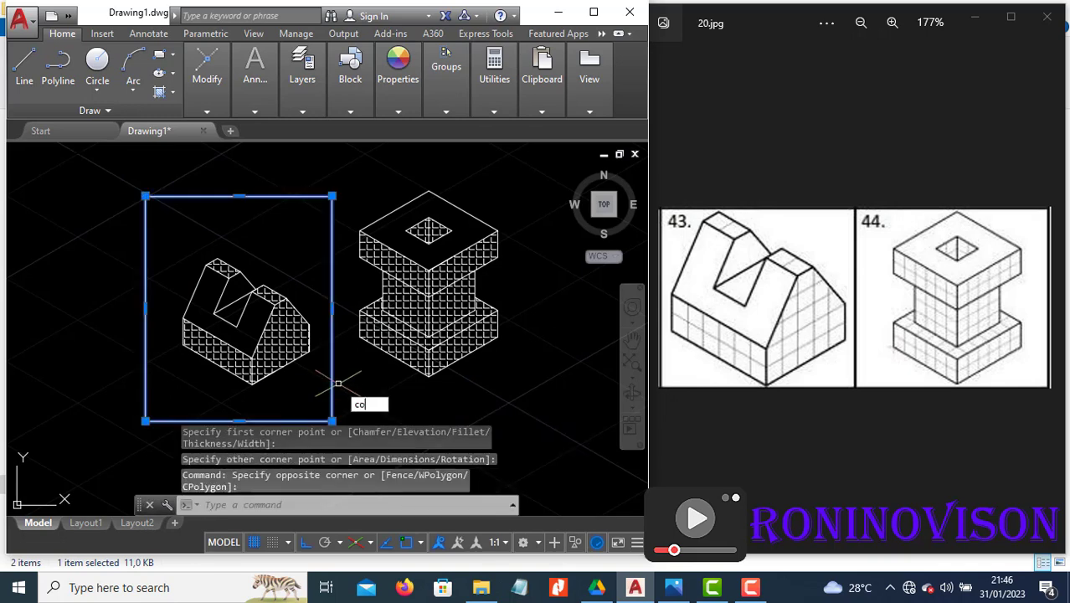
key(Return)
click(146, 197)
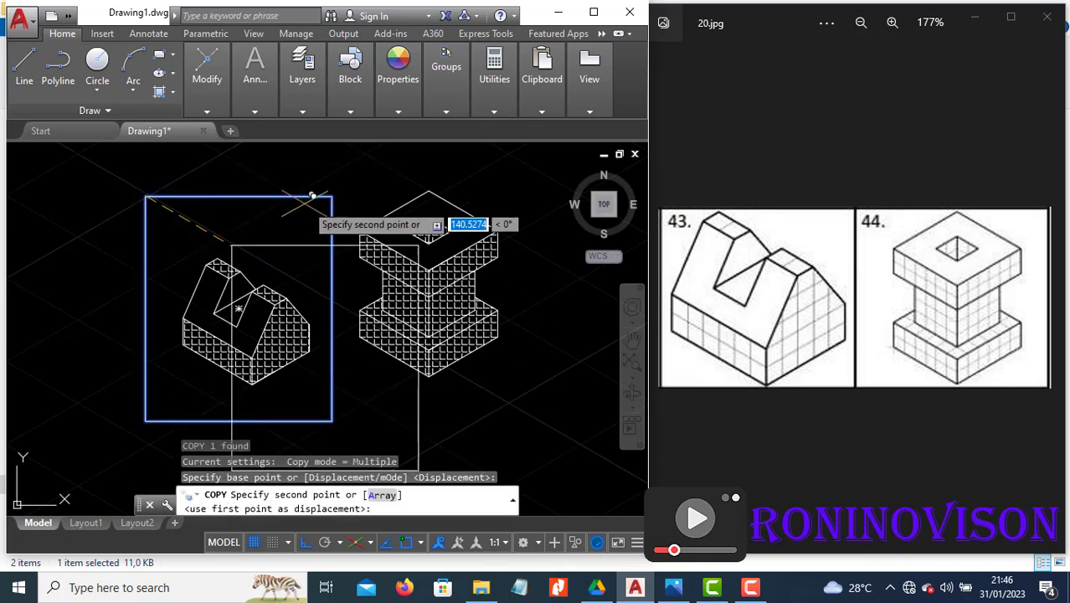
click(332, 196)
key(Escape)
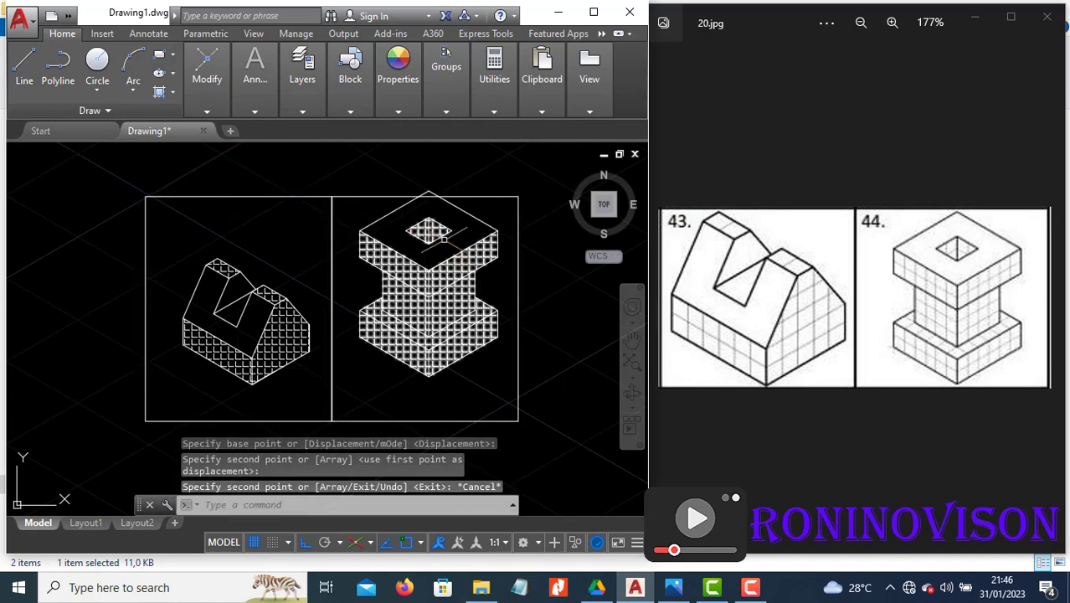
- Move all of figure 44 with ortho off, down and slightly left, so it sits centrally inside its frame
click(340, 165)
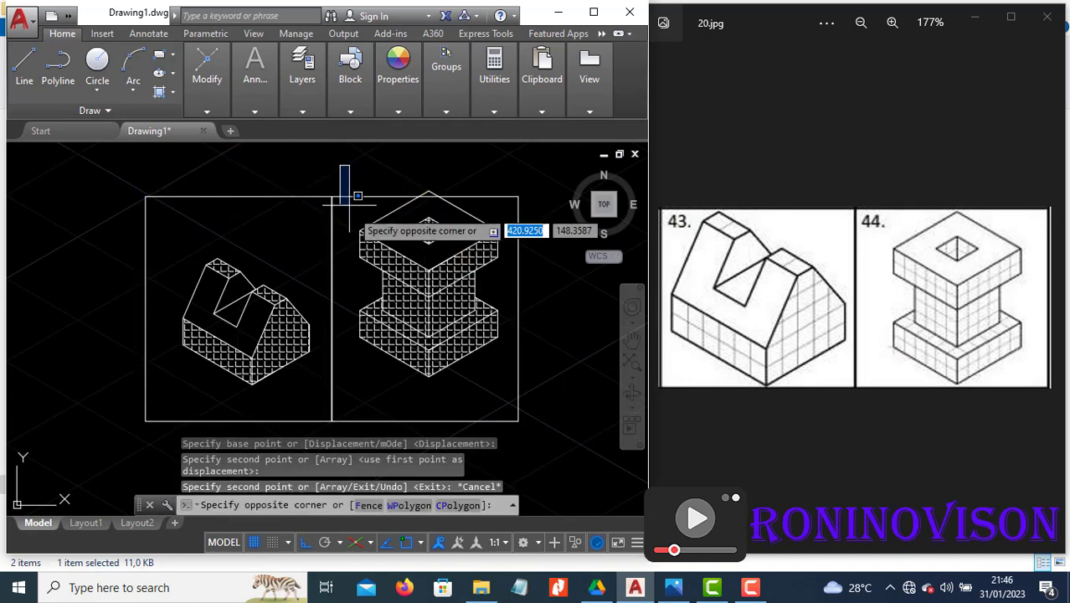
click(513, 400)
text(m)
key(Return)
click(565, 323)
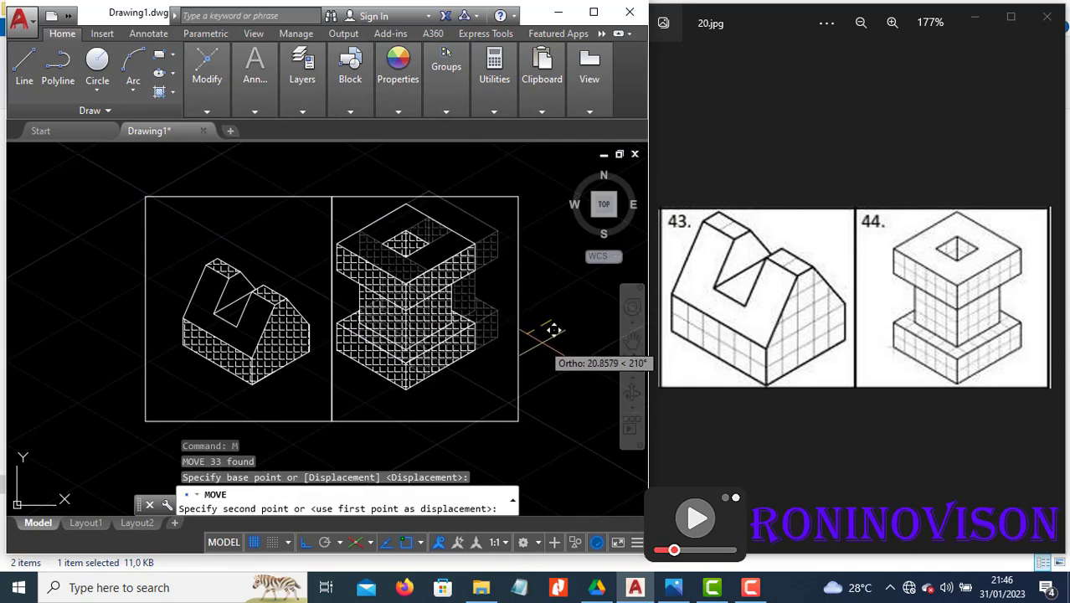
key(F8)
click(531, 351)
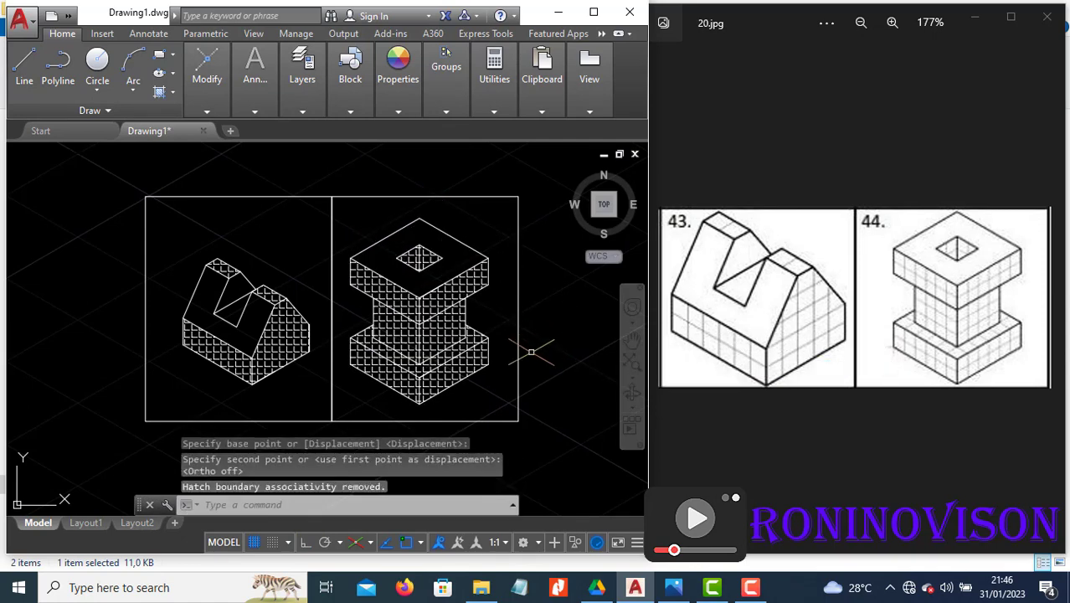
key(Escape)
key(Escape)
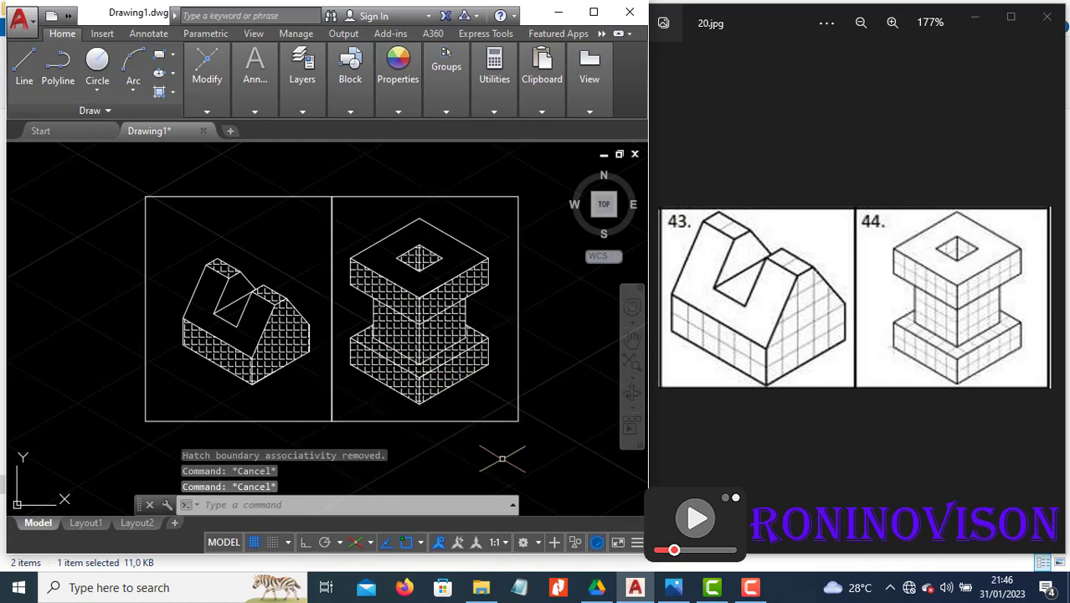
- Set the grid snap type to Rectangular snap in the drafting settings
text(DS)
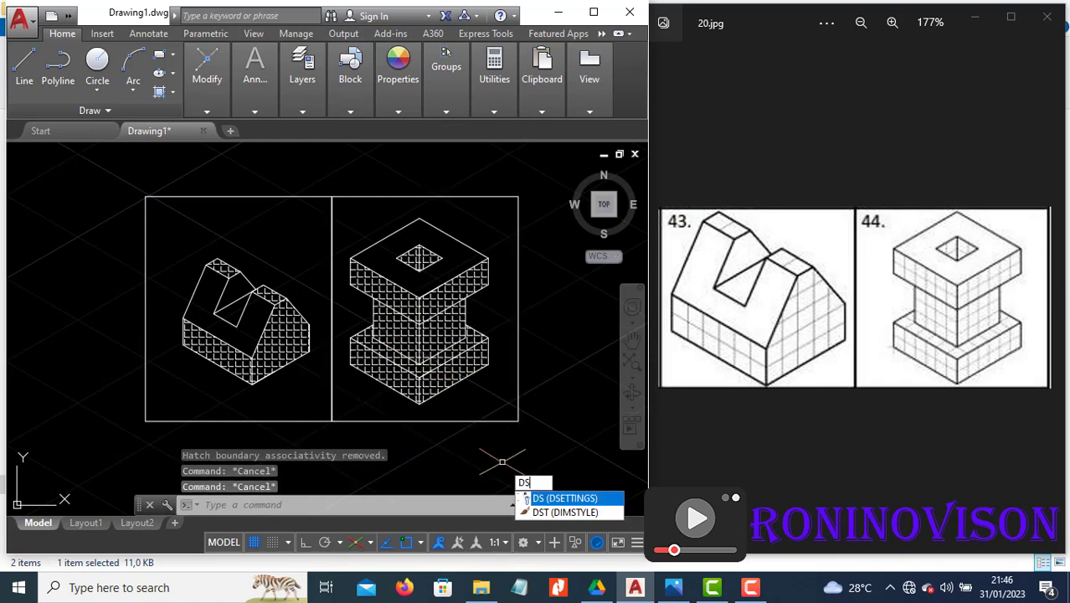
key(Return)
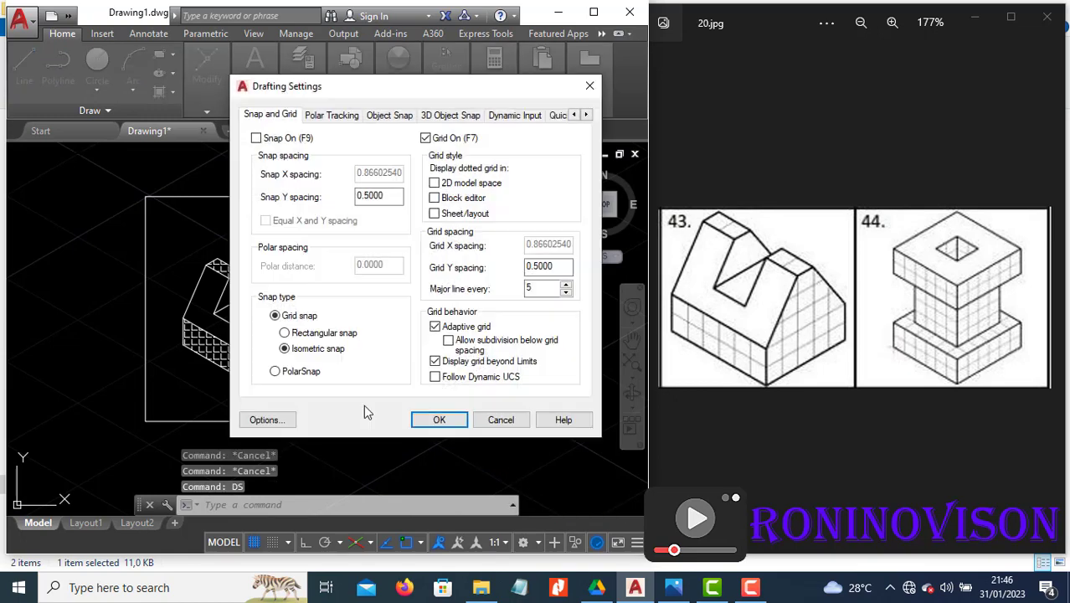
click(439, 420)
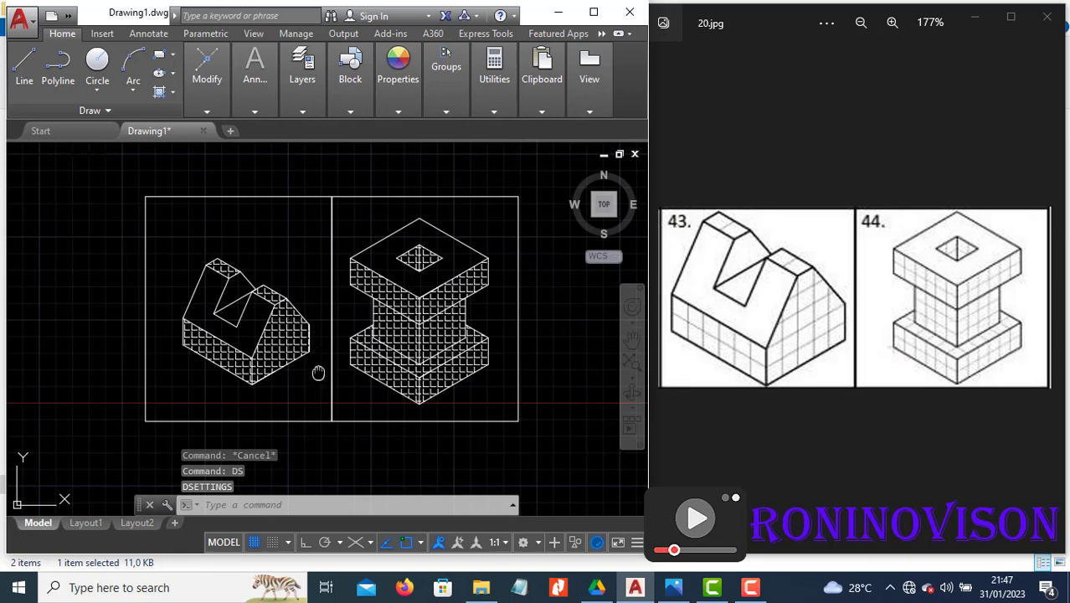
middle_drag(318, 373, 332, 390)
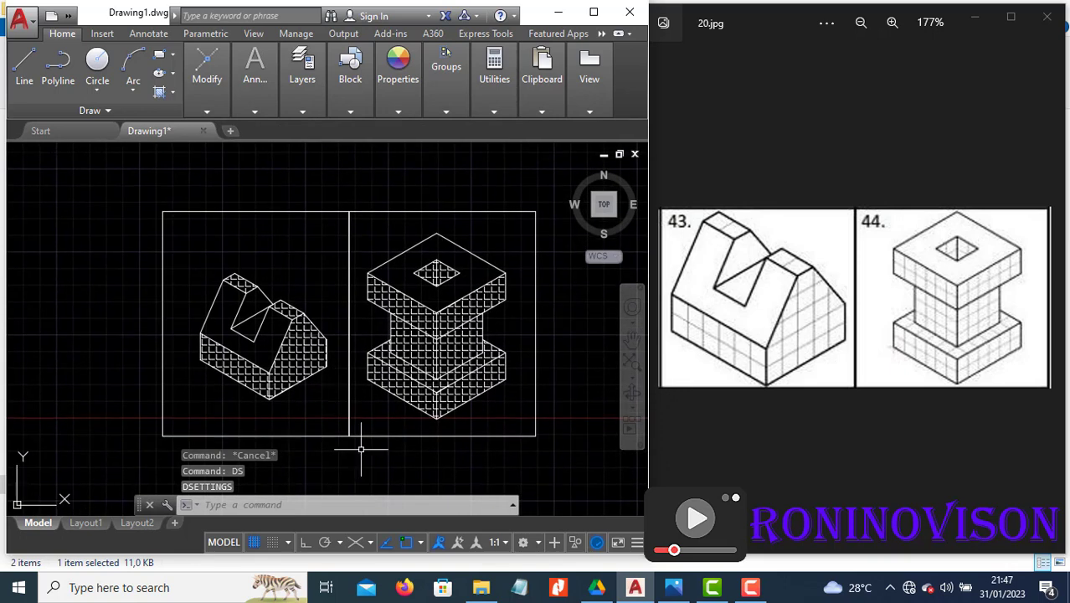